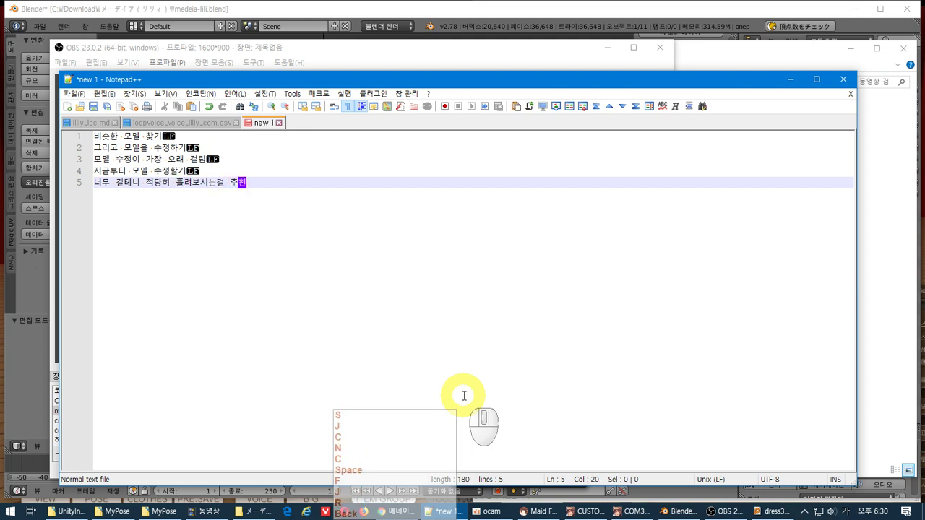
# Switch to Blender and add the CM3D2 body001 base body to the dress scene.
pyautogui.click(470, 10)
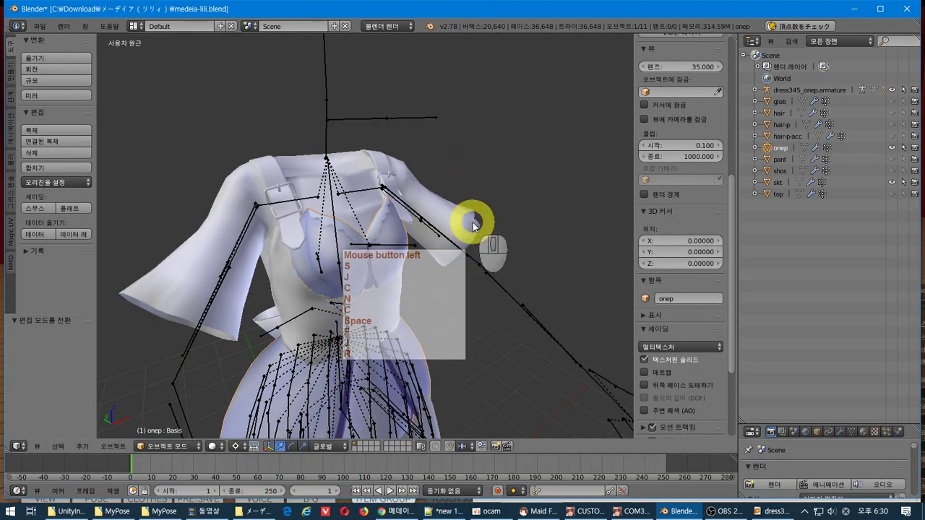
pyautogui.moveTo(472, 225); pyautogui.dragTo(479, 207, button='middle')
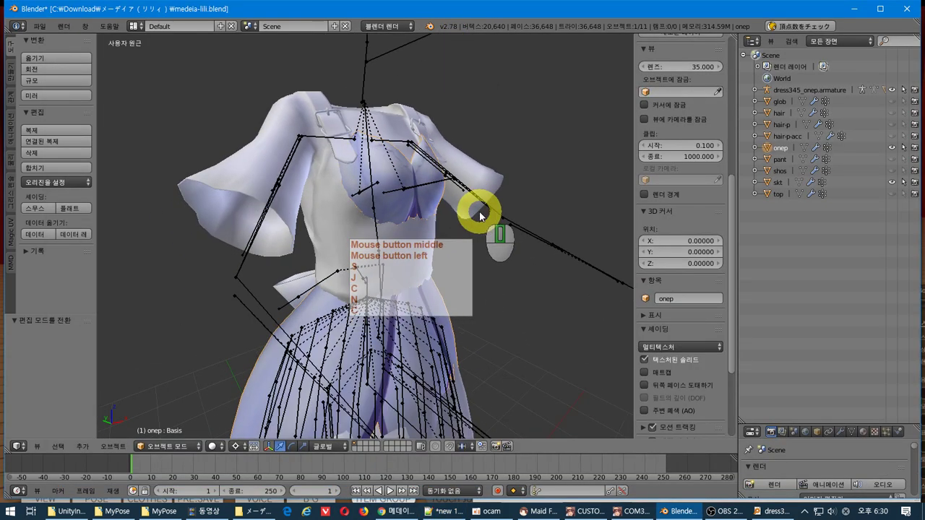
pyautogui.click(87, 450)
pyautogui.click(116, 251)
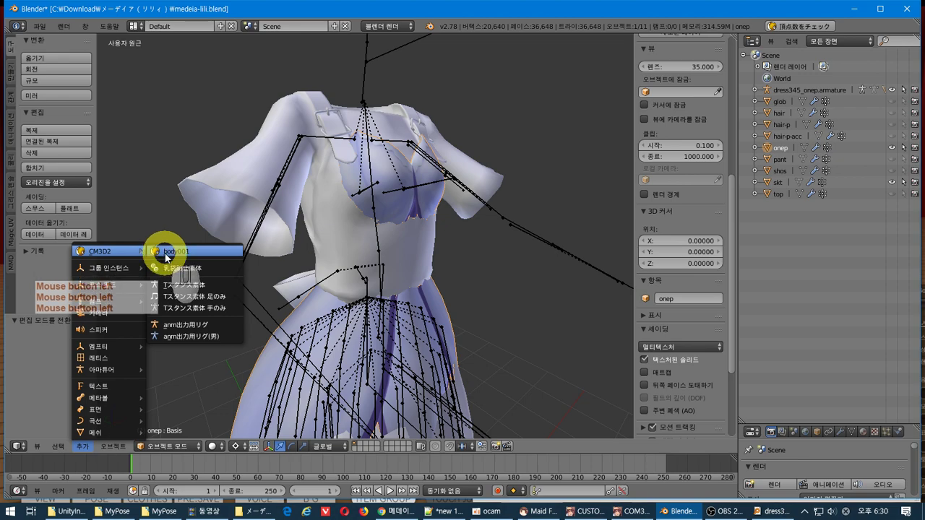
pyautogui.click(166, 256)
pyautogui.moveTo(405, 239); pyautogui.dragTo(407, 258, button='middle')
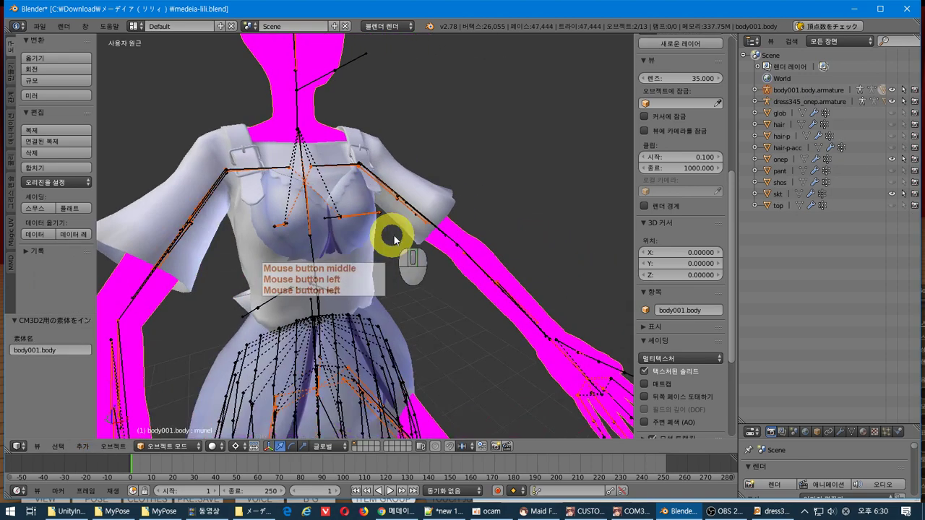
# Select the body001.body mesh, try Texture Paint mode on it and return to Object Mode.
pyautogui.rightClick(510, 268)
pyautogui.rightClick(510, 268)
pyautogui.rightClick(494, 256)
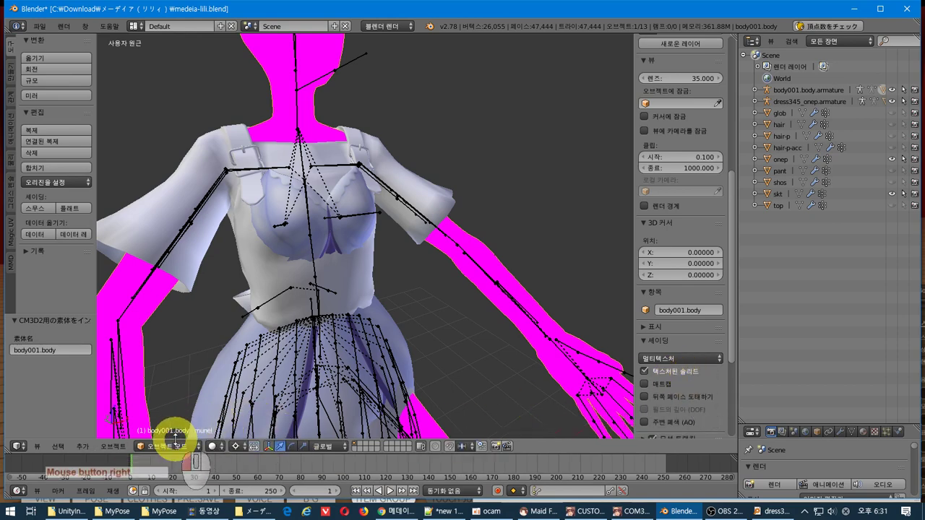
pyautogui.click(175, 441)
pyautogui.click(180, 369)
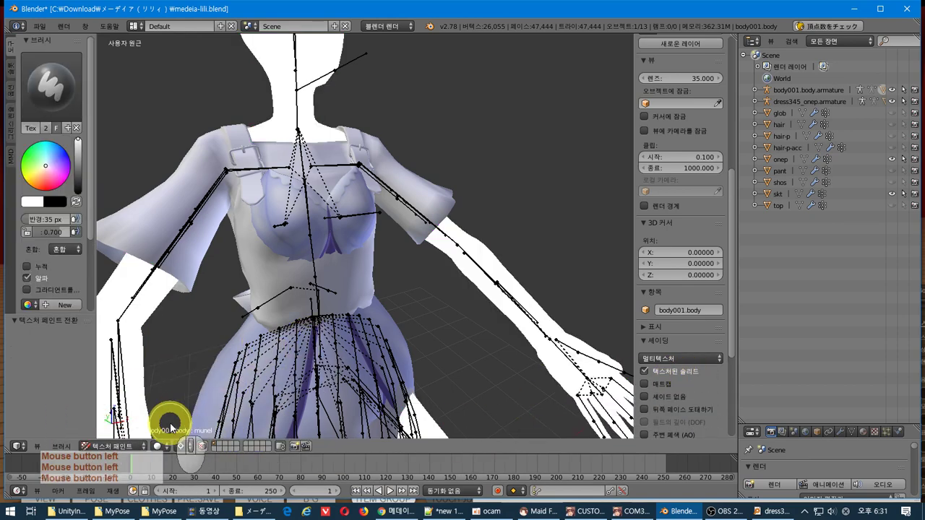
pyautogui.click(128, 444)
pyautogui.click(135, 427)
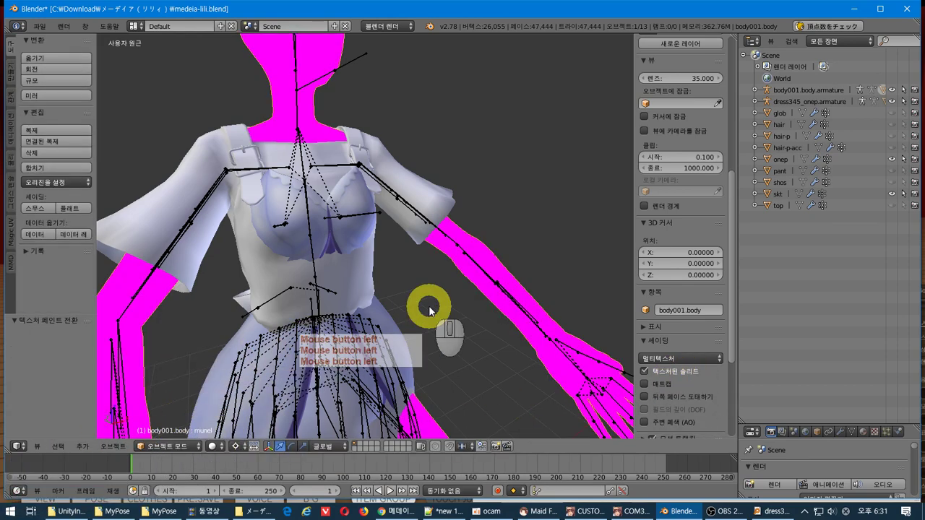
pyautogui.scroll(-3, 430, 311)
pyautogui.moveTo(430, 310); pyautogui.dragTo(413, 295, button='middle')
pyautogui.scroll(3, 440, 310)
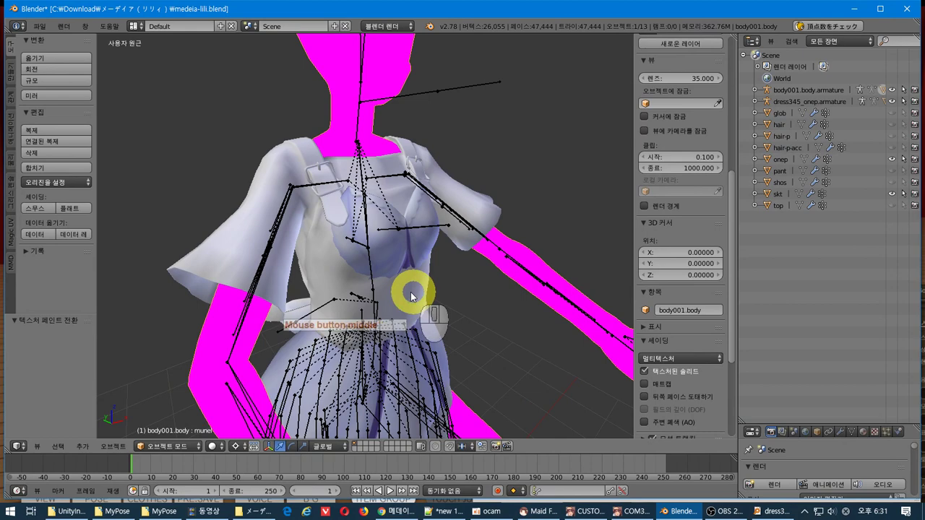
pyautogui.click(129, 447)
pyautogui.moveTo(82, 446)
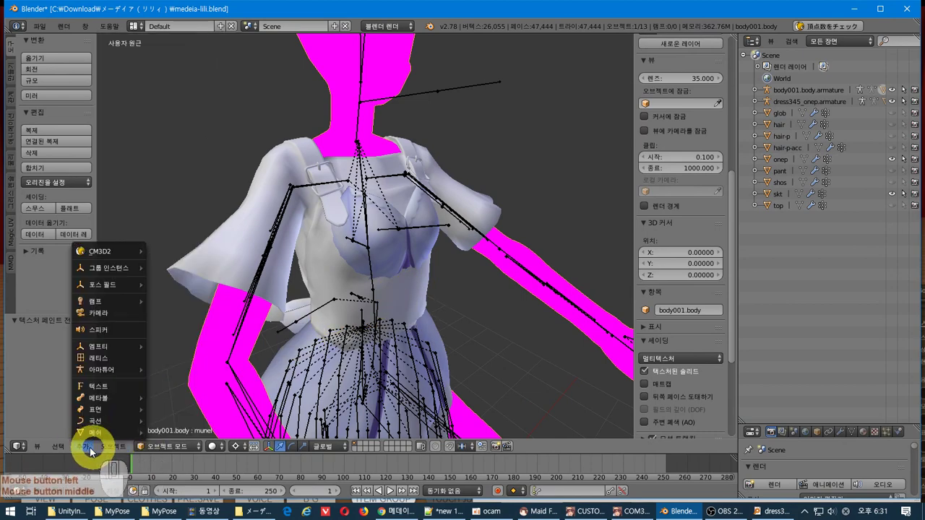
pyautogui.click(112, 252)
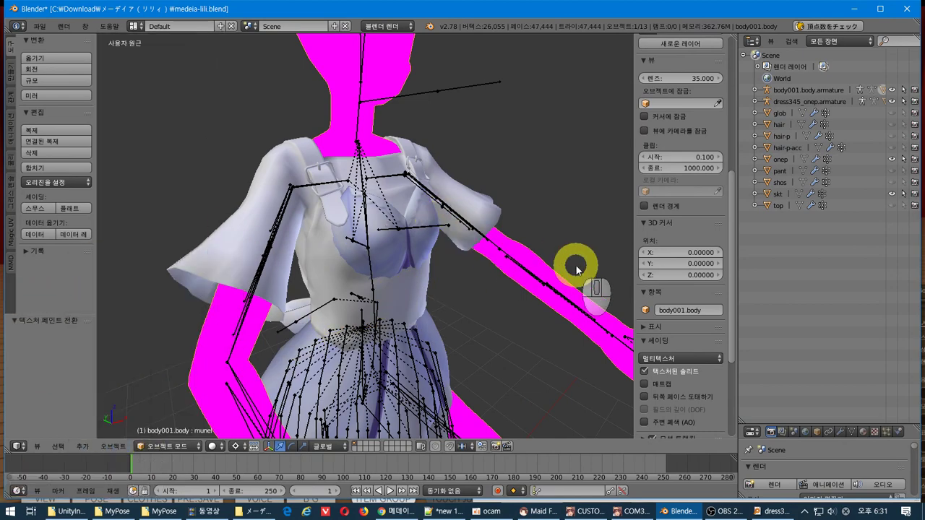
# Expand dress345_onep.armature in the outliner and hide its dress345_onep mesh.
pyautogui.moveTo(518, 253); pyautogui.dragTo(481, 200, button='middle')
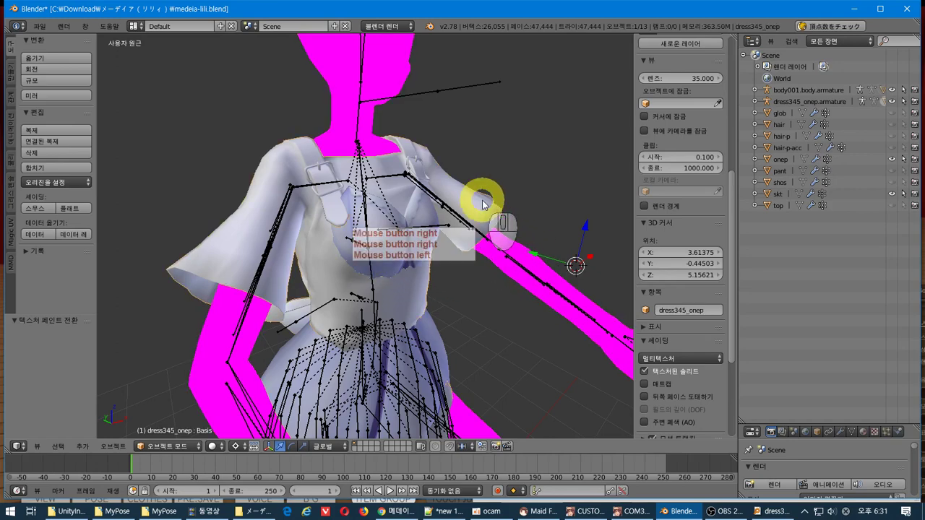
pyautogui.rightClick(471, 250)
pyautogui.rightClick(470, 252)
pyautogui.moveTo(473, 251); pyautogui.dragTo(398, 214, button='middle')
pyautogui.rightClick(394, 214)
pyautogui.rightClick(470, 197)
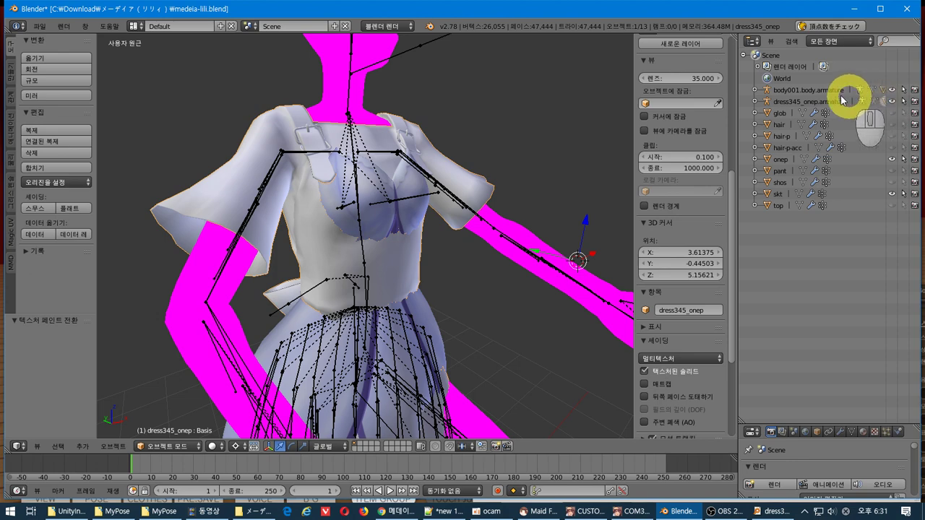
pyautogui.click(756, 101)
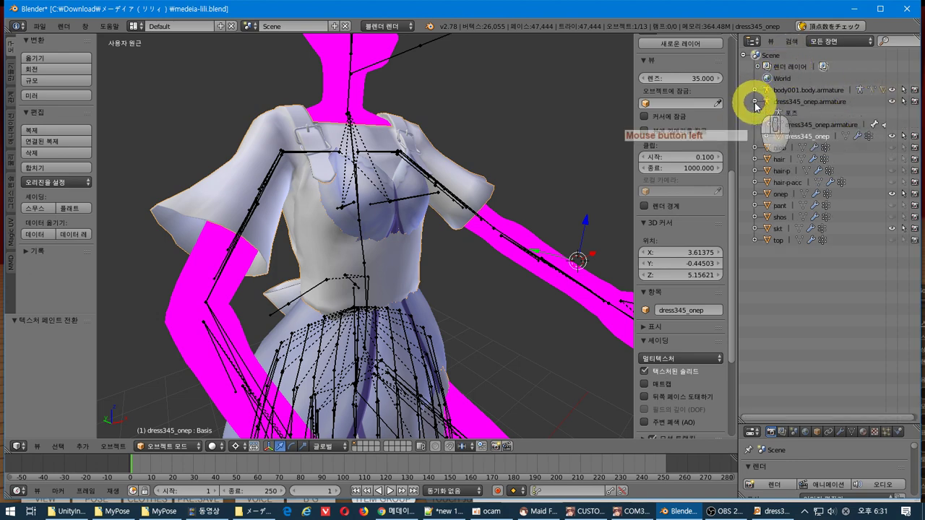
pyautogui.click(892, 136)
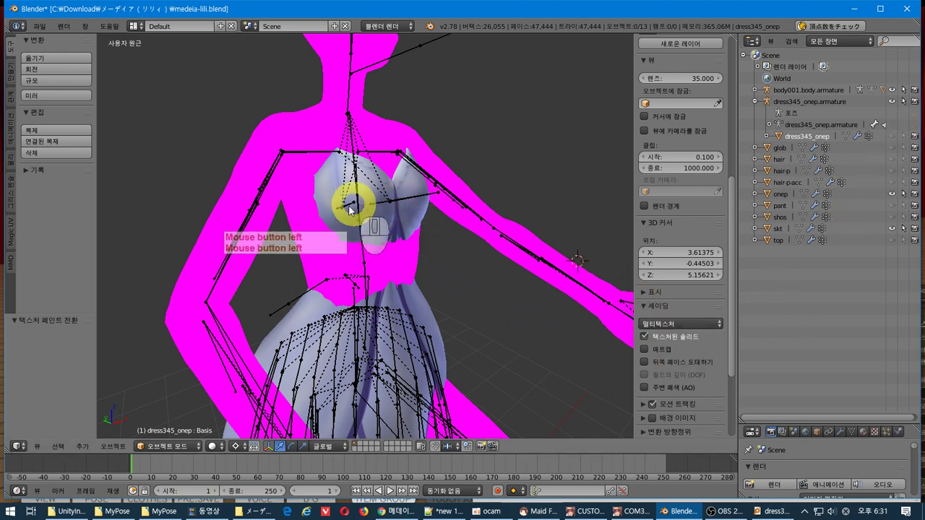
# Select the body001.body mesh and inspect its wireframe around the chest in Edit Mode, ending in Object Mode.
pyautogui.rightClick(331, 248)
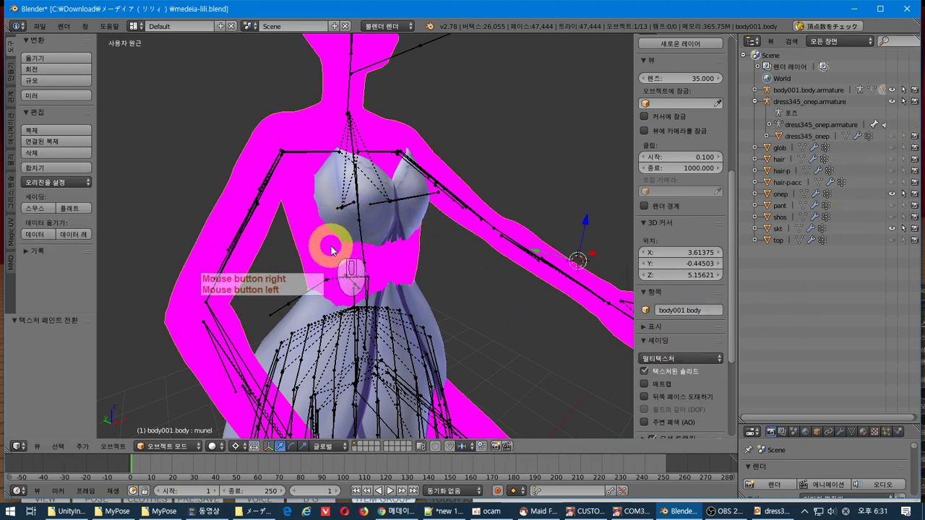
pyautogui.press('Tab')
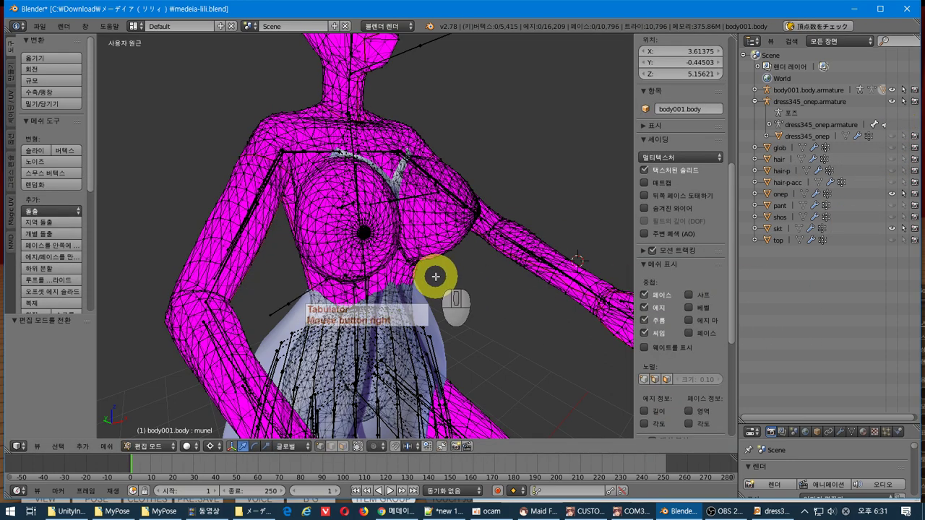
pyautogui.press('Tab')
pyautogui.press('Tab')
pyautogui.moveTo(434, 275)
pyautogui.mouseDown(button='middle')
pyautogui.moveTo(449, 281)
pyautogui.moveTo(427, 279)
pyautogui.mouseUp(button='middle')
pyautogui.press('Tab')
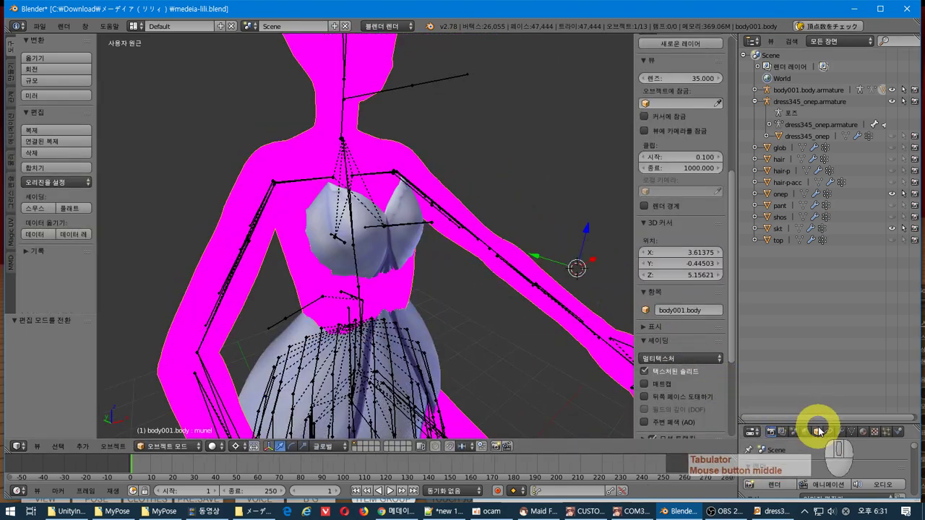
# Enlarge the properties editor, make Basis the active shape key of body001.body, and check the mesh in Edit Mode.
pyautogui.moveTo(821, 423); pyautogui.dragTo(855, 275)
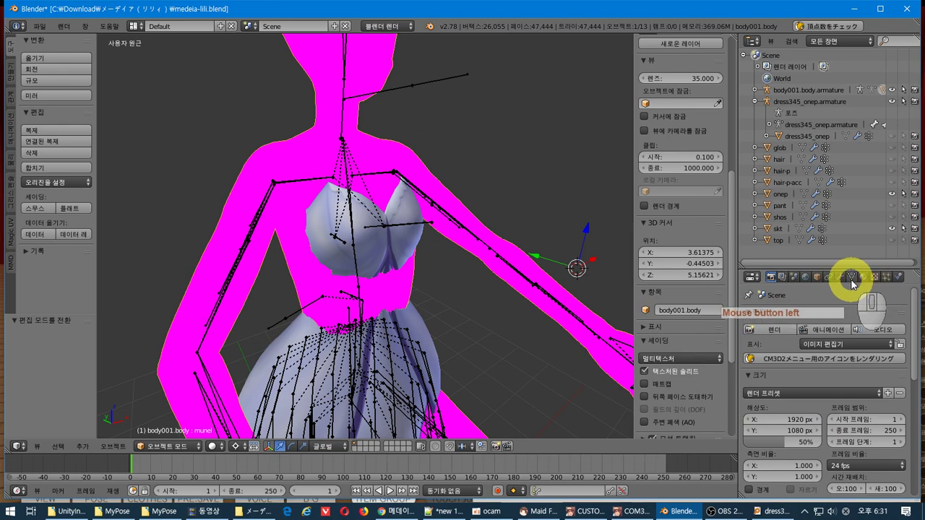
pyautogui.click(852, 277)
pyautogui.scroll(-5, 857, 346)
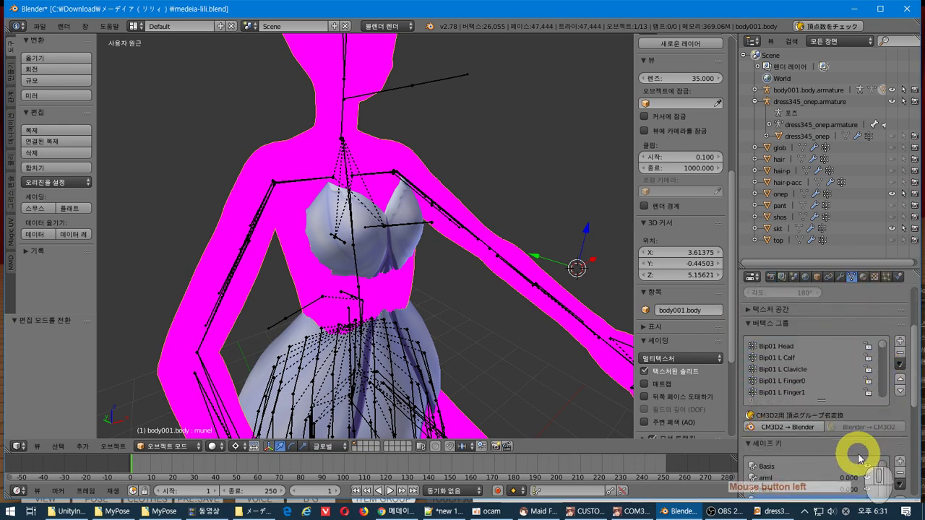
pyautogui.click(830, 465)
pyautogui.press('Tab')
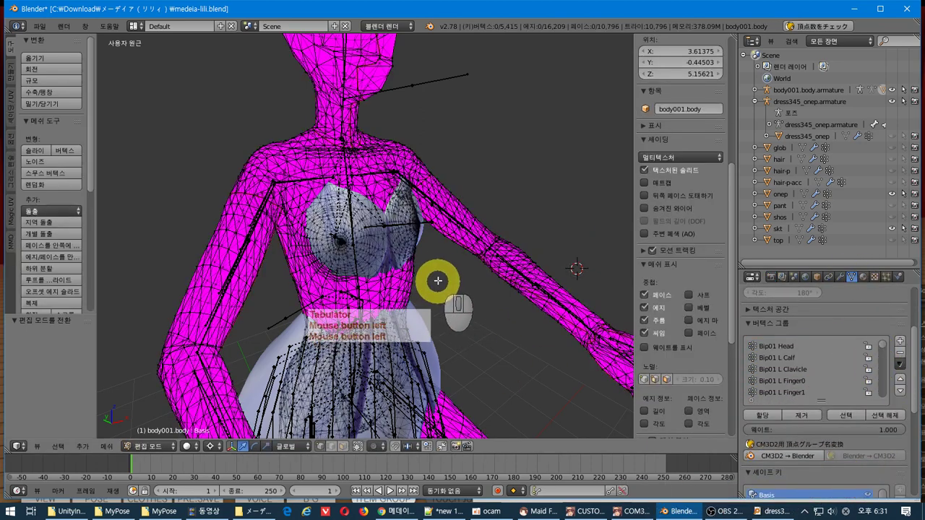
pyautogui.moveTo(438, 289); pyautogui.dragTo(446, 270, button='middle')
pyautogui.press('Tab')
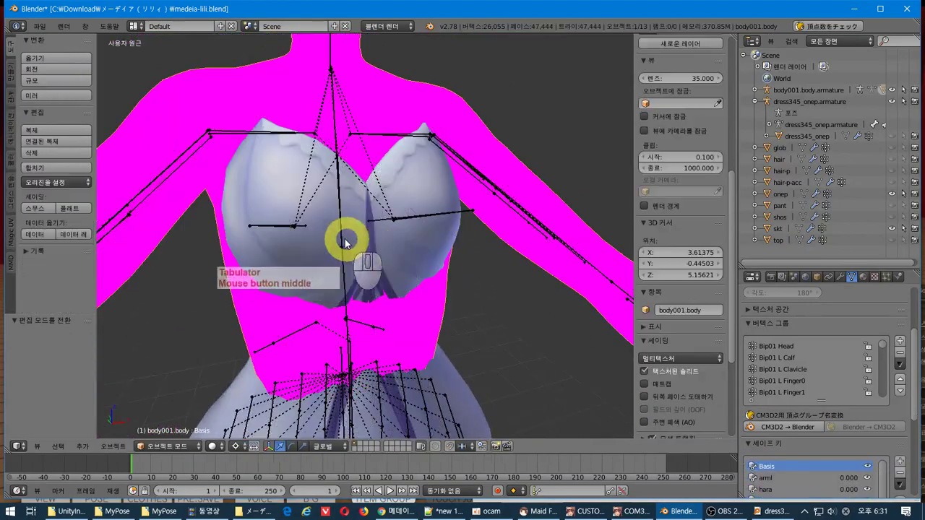
# Compare the chest topology of the onep dress and body001.body by viewing each in Edit Mode.
pyautogui.rightClick(341, 235)
pyautogui.press('Tab')
pyautogui.press('Tab')
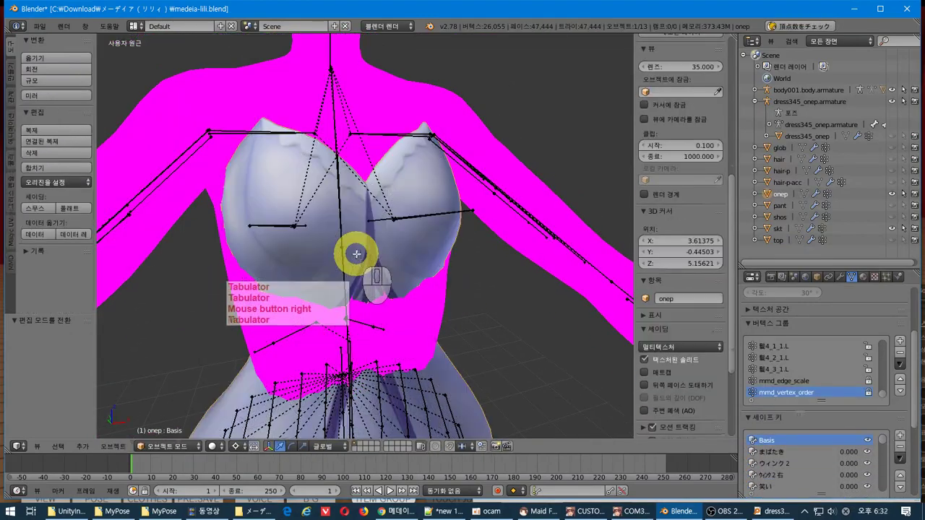
pyautogui.press('Tab')
pyautogui.press('Tab')
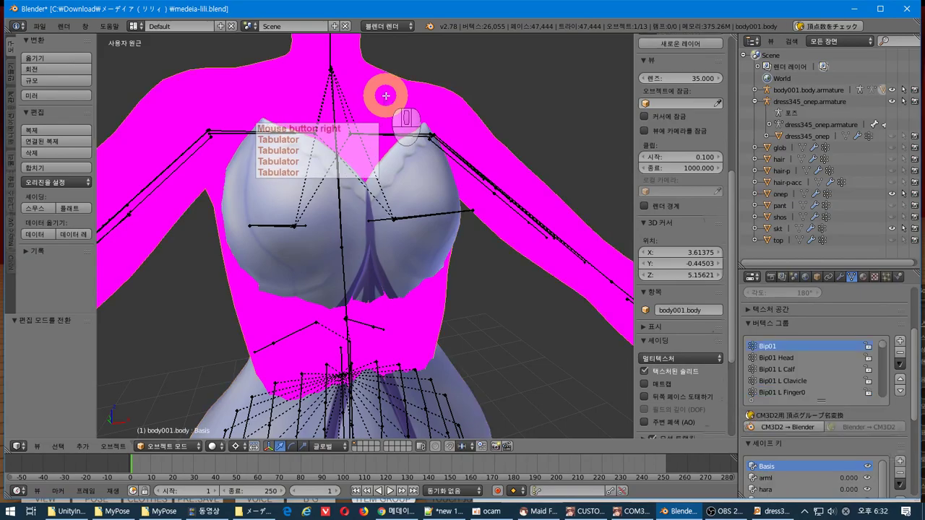
pyautogui.press('Tab')
pyautogui.rightClick(342, 159)
pyautogui.press('Tab')
pyautogui.press('Tab')
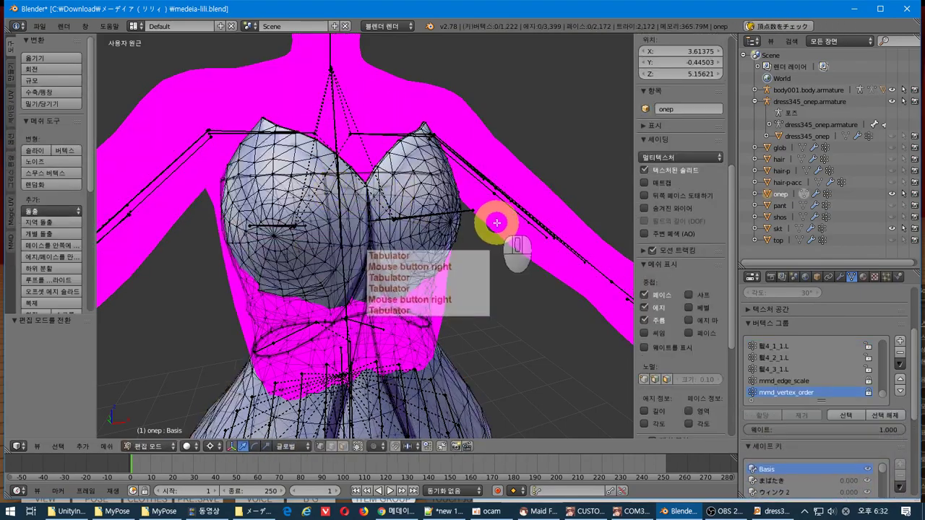
pyautogui.press('Tab')
pyautogui.moveTo(496, 223); pyautogui.dragTo(455, 221, button='middle')
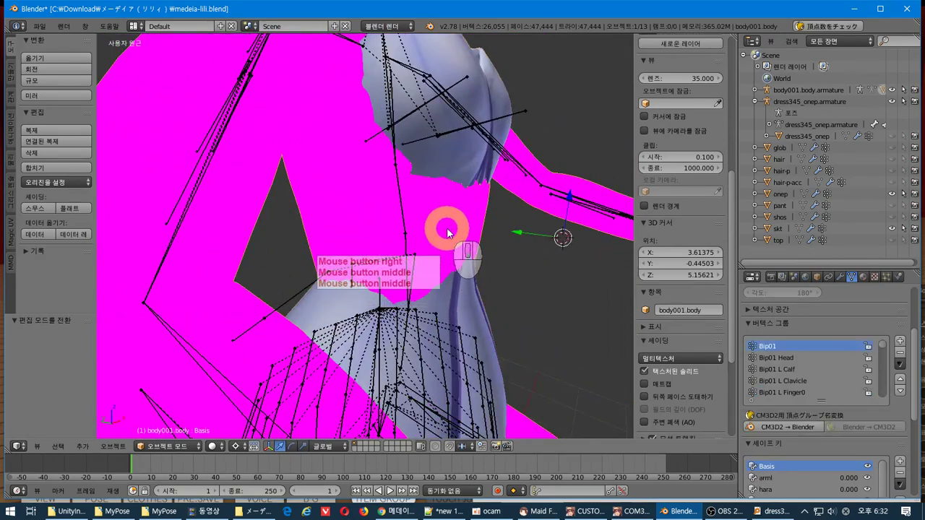
# Examine the texture slots of body001.body and the _ShadowRateToon.001 image settings without loading another image.
pyautogui.rightClick(492, 236)
pyautogui.moveTo(517, 235); pyautogui.dragTo(518, 236, button='middle')
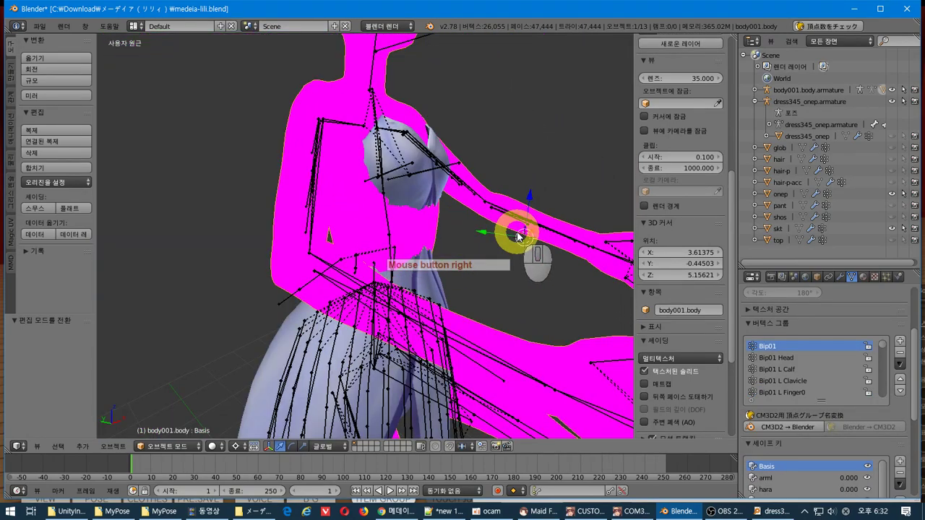
pyautogui.click(876, 278)
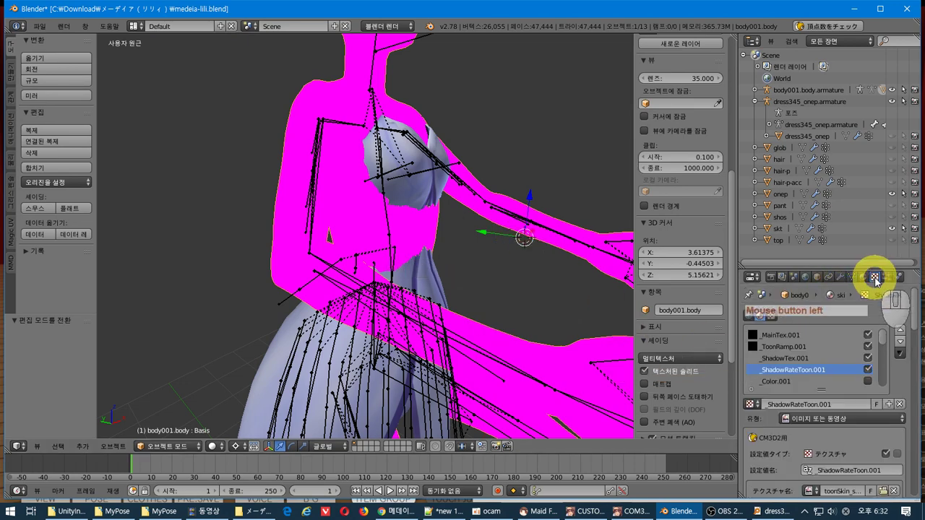
pyautogui.click(824, 366)
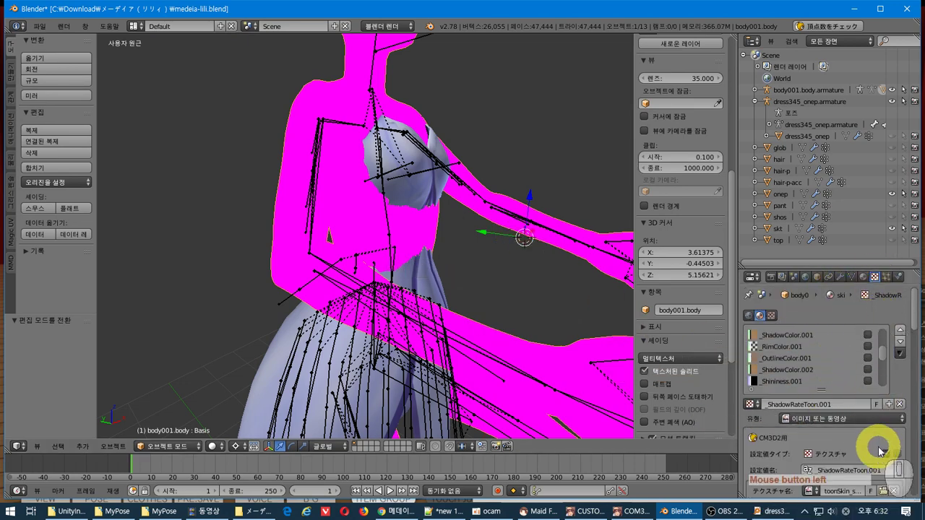
pyautogui.scroll(-5, 865, 445)
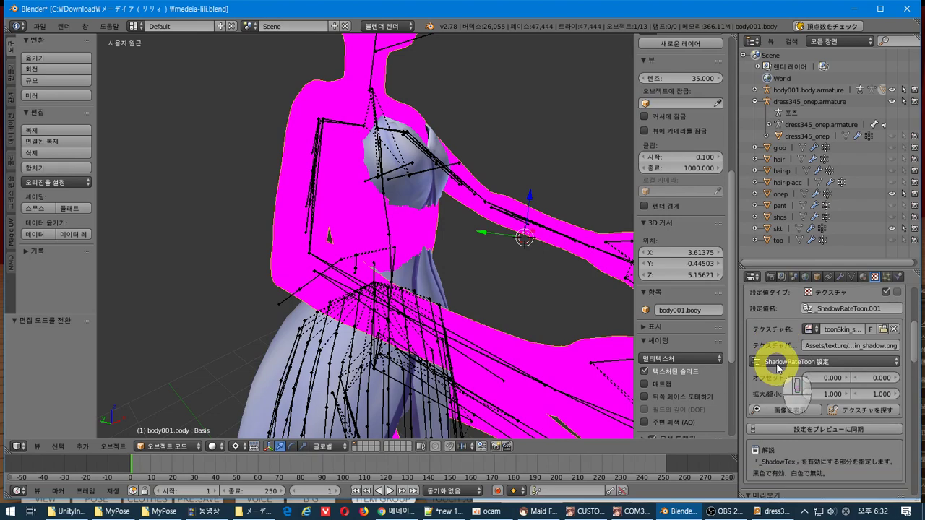
pyautogui.scroll(-1, 771, 368)
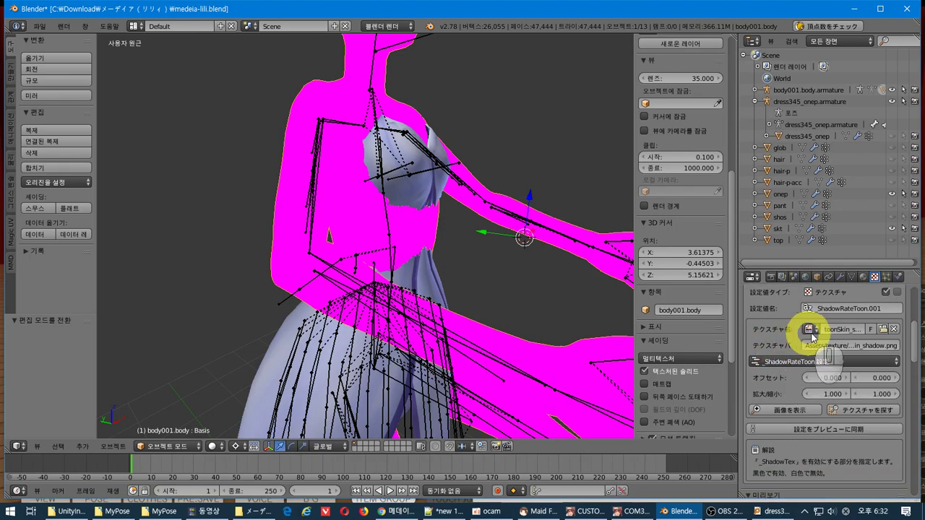
pyautogui.click(889, 330)
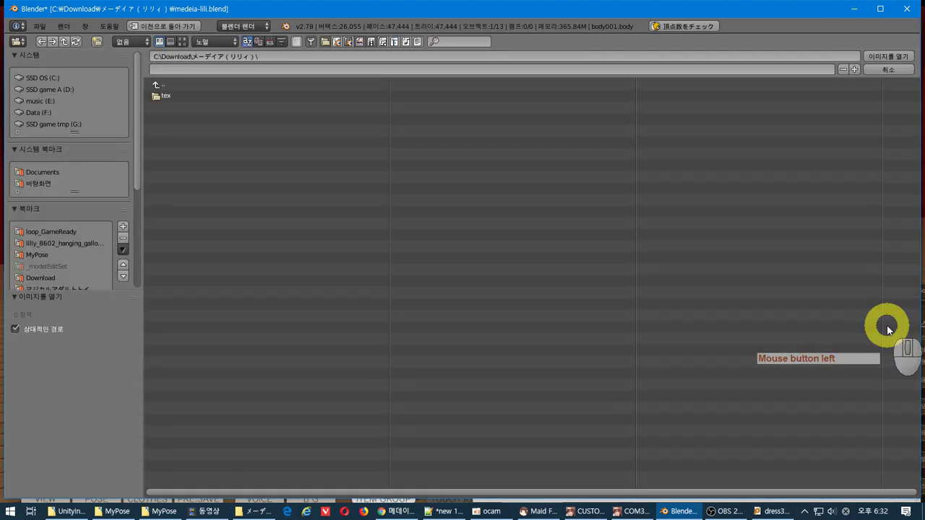
pyautogui.press('Escape')
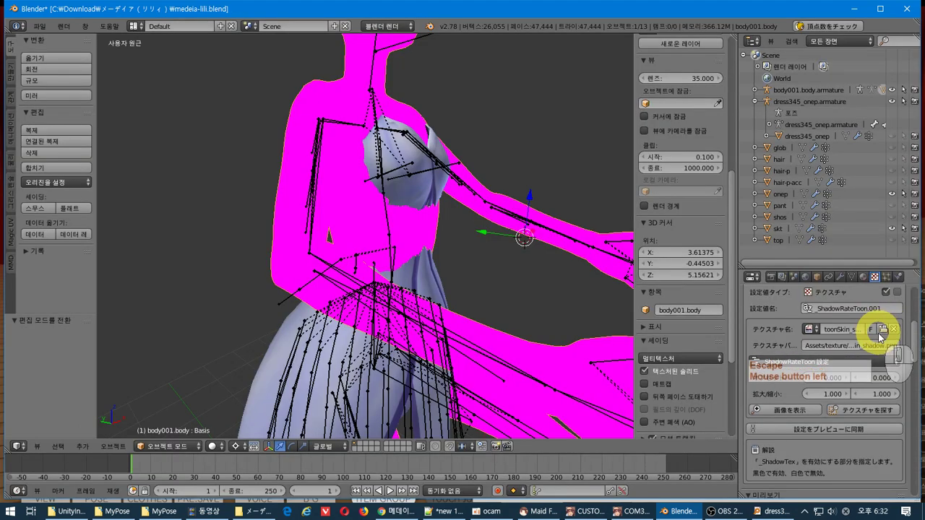
pyautogui.scroll(4, 881, 337)
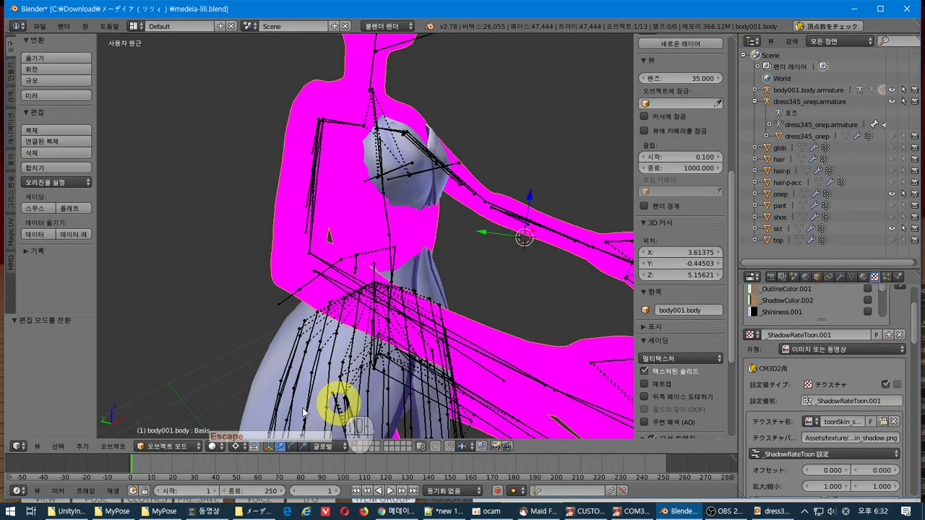
# Put body001.body in Texture Paint mode and select the onep dress mesh.
pyautogui.click(155, 444)
pyautogui.click(179, 368)
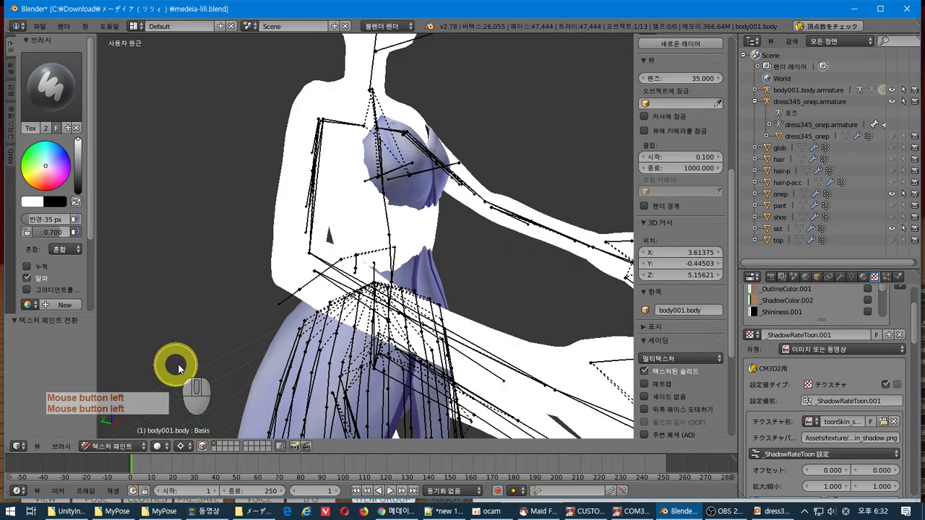
pyautogui.rightClick(434, 180)
pyautogui.scroll(2, 436, 163)
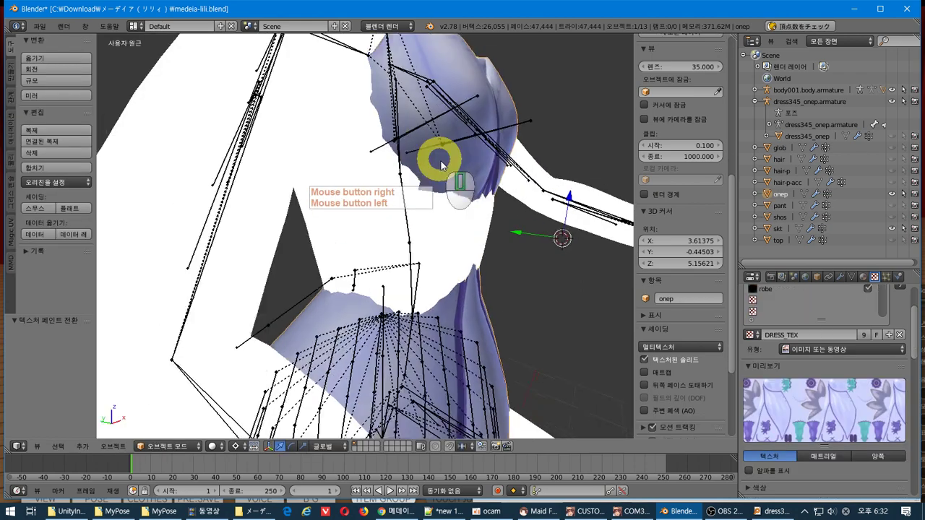
# Return body001.body to Object Mode and turn off Textured Solid shading.
pyautogui.moveTo(440, 158); pyautogui.dragTo(262, 362, button='middle')
pyautogui.rightClick(263, 329)
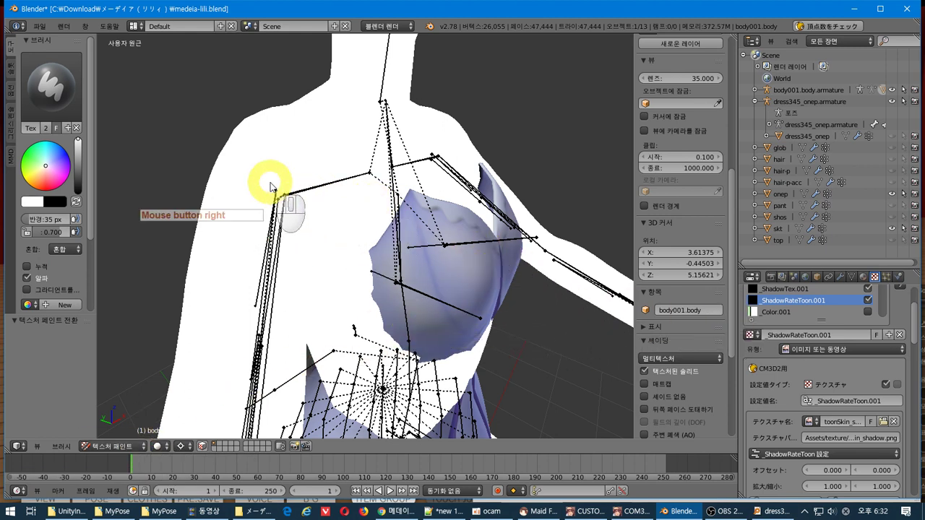
pyautogui.click(669, 373)
pyautogui.click(685, 372)
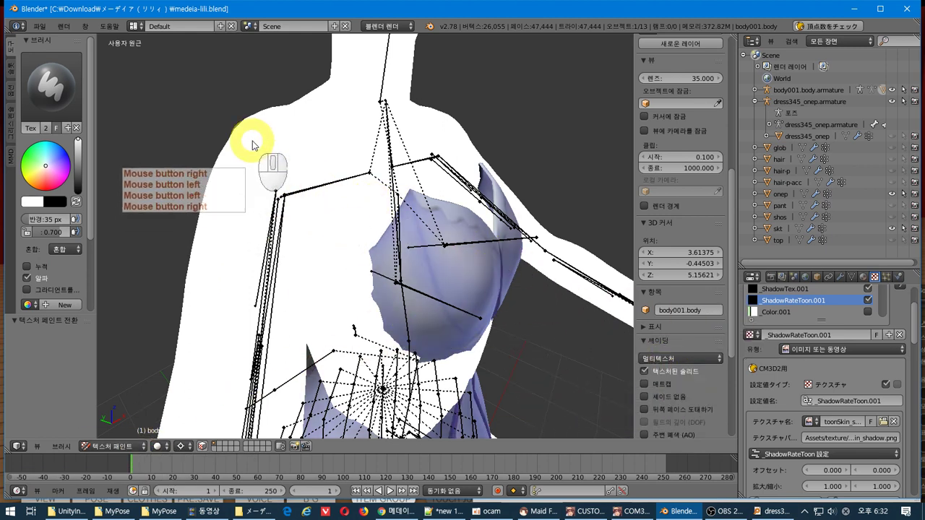
pyautogui.click(145, 448)
pyautogui.click(137, 435)
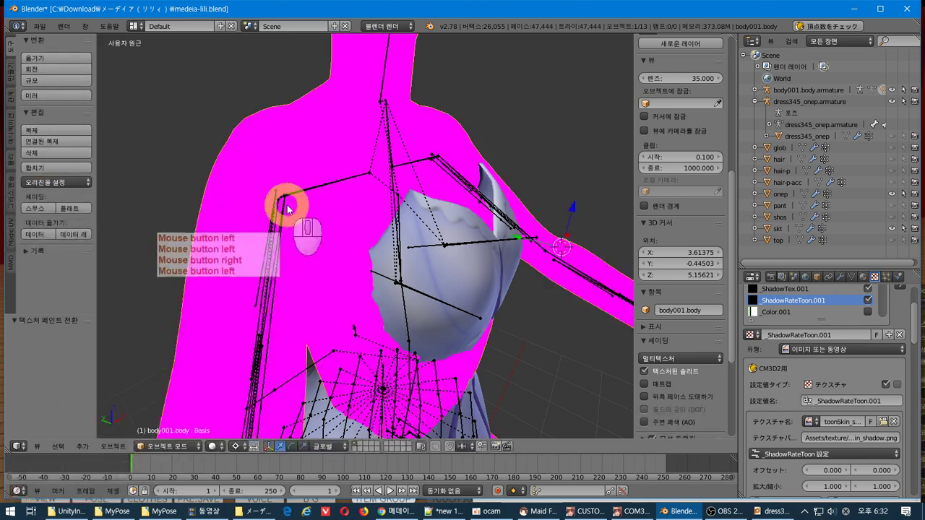
pyautogui.click(697, 372)
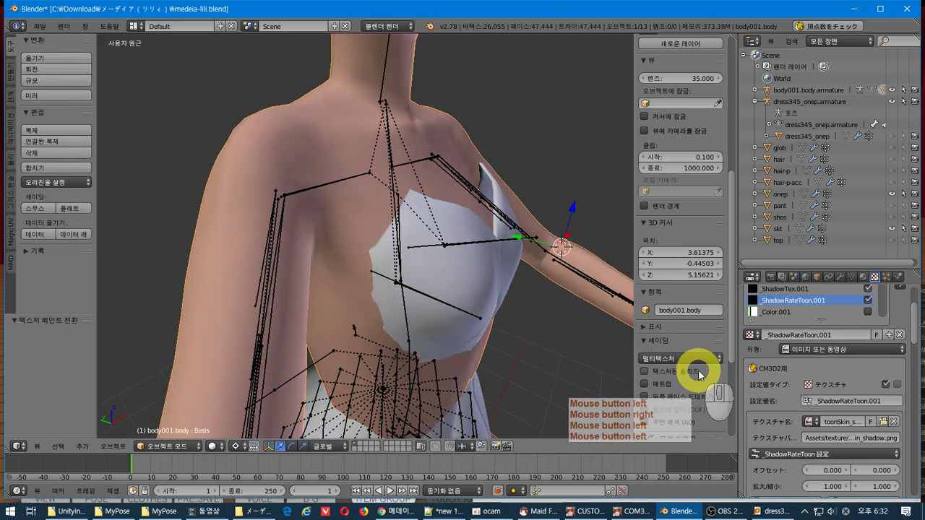
# Check the onep dress and body001.body by selecting each and toggling Textured Solid shading on and off.
pyautogui.rightClick(496, 279)
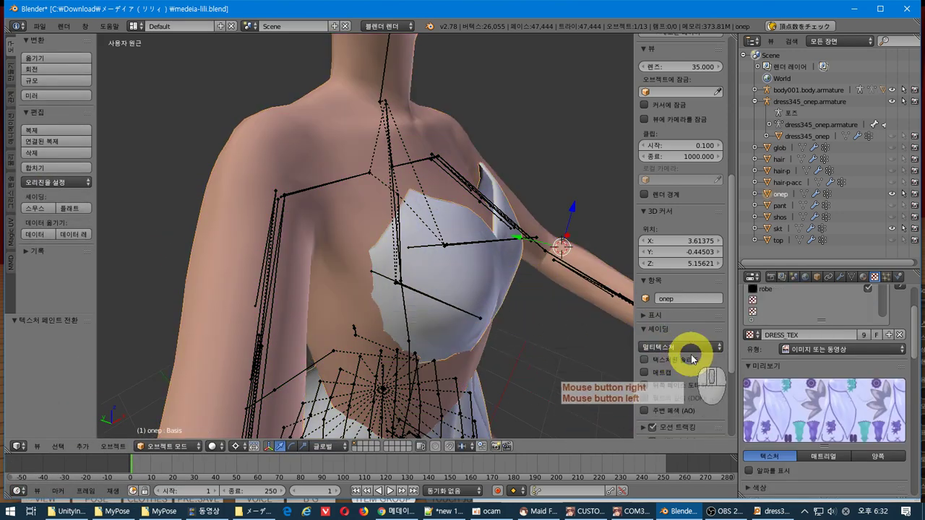
pyautogui.click(690, 357)
pyautogui.click(692, 358)
pyautogui.rightClick(506, 285)
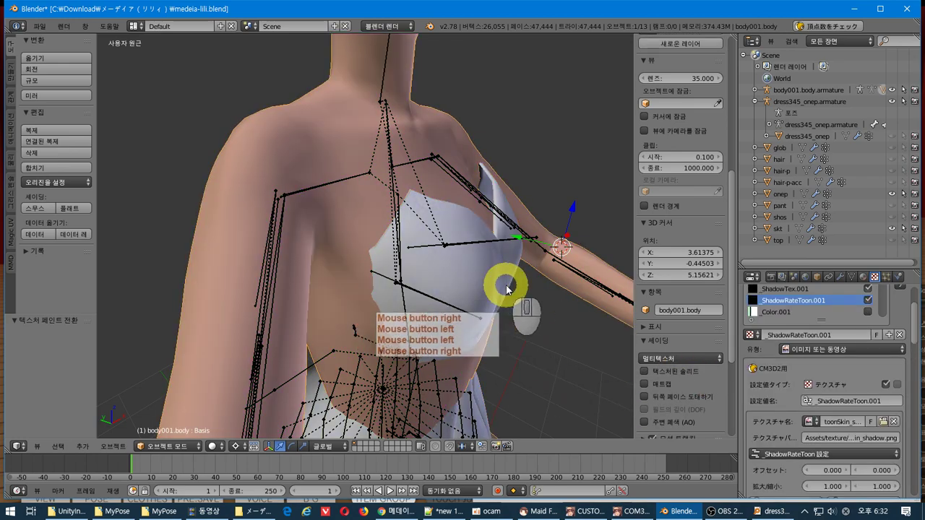
pyautogui.rightClick(465, 275)
pyautogui.moveTo(464, 275); pyautogui.dragTo(513, 287, button='middle')
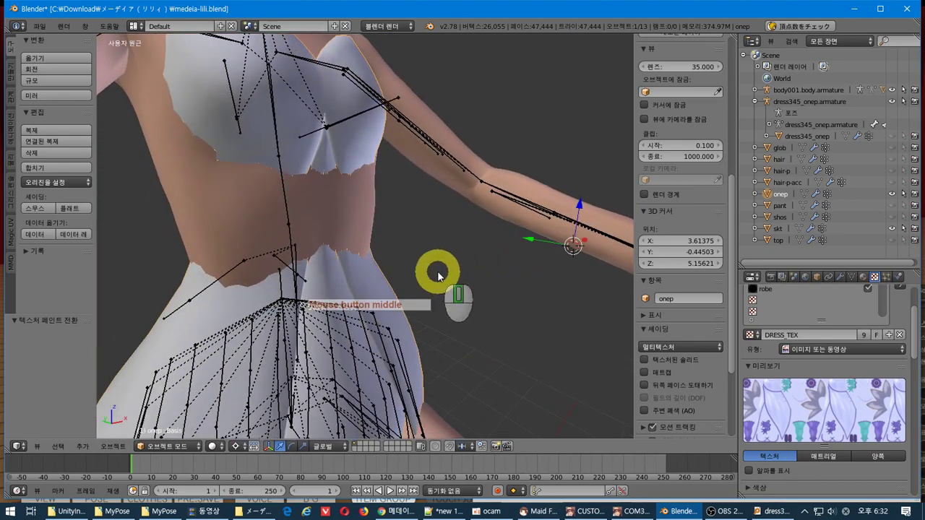
# Compare the onep and body001.body chest wireframes in Edit Mode, ending with the onep dress open for editing.
pyautogui.moveTo(438, 275); pyautogui.dragTo(428, 287, button='middle')
pyautogui.press('Tab')
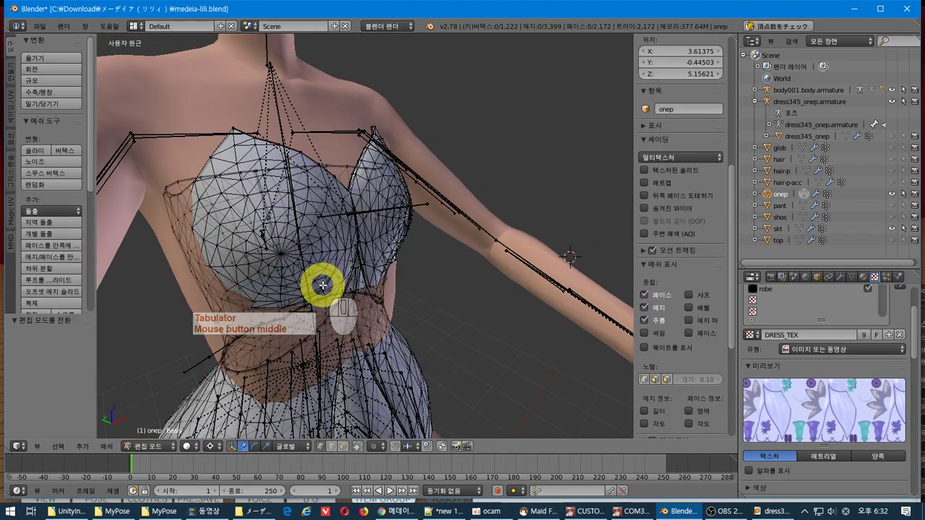
pyautogui.press('Tab')
pyautogui.rightClick(199, 127)
pyautogui.press('Tab')
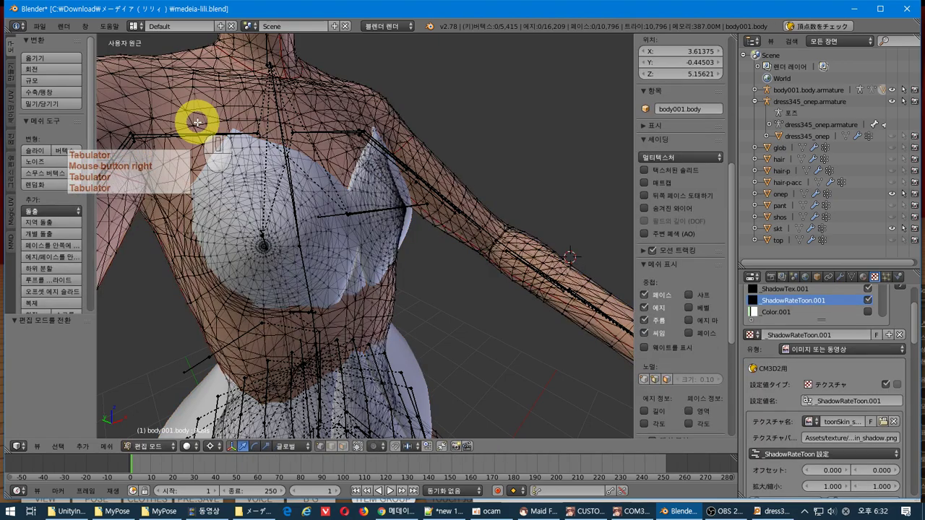
pyautogui.press('Tab')
pyautogui.rightClick(227, 181)
pyautogui.press('Tab')
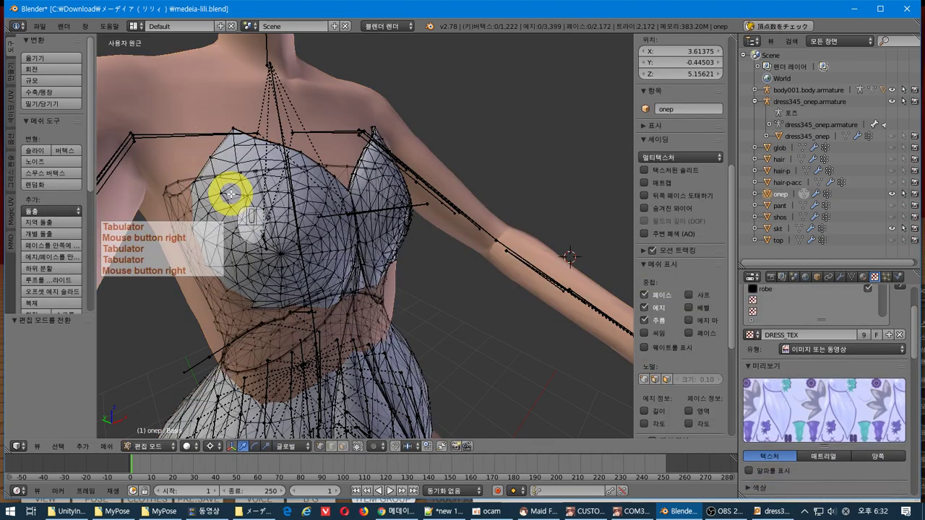
# Switch to front orthographic projection and select the centre vertex of each breast on the onep mesh.
pyautogui.moveTo(230, 194); pyautogui.dragTo(224, 194, button='middle')
pyautogui.keyDown('shift'); pyautogui.moveTo(306, 242); pyautogui.dragTo(425, 269, button='middle'); pyautogui.keyUp('shift')
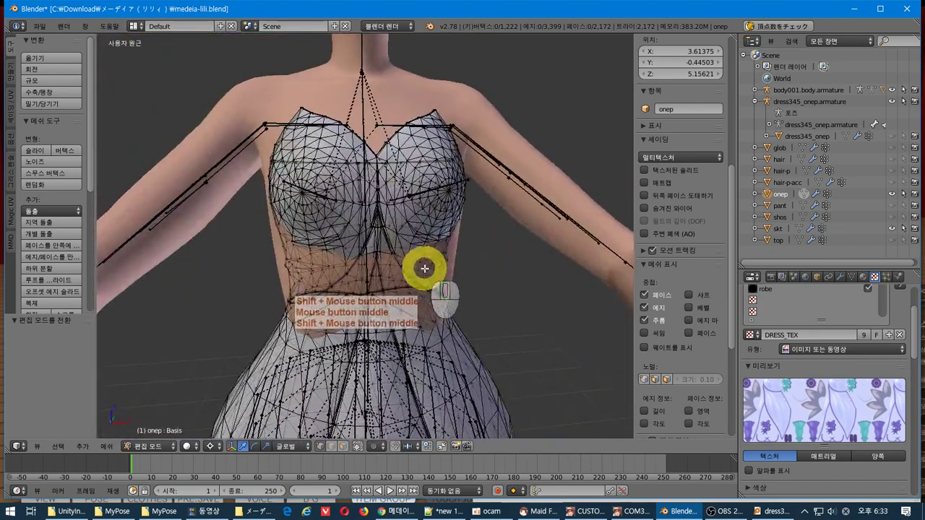
pyautogui.press('KP_4')
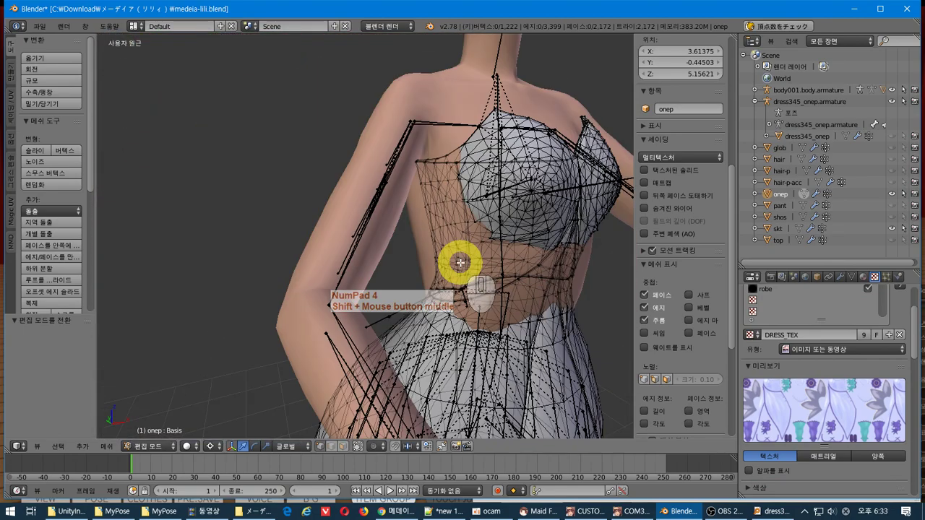
pyautogui.press('KP_5')
pyautogui.press('KP_1')
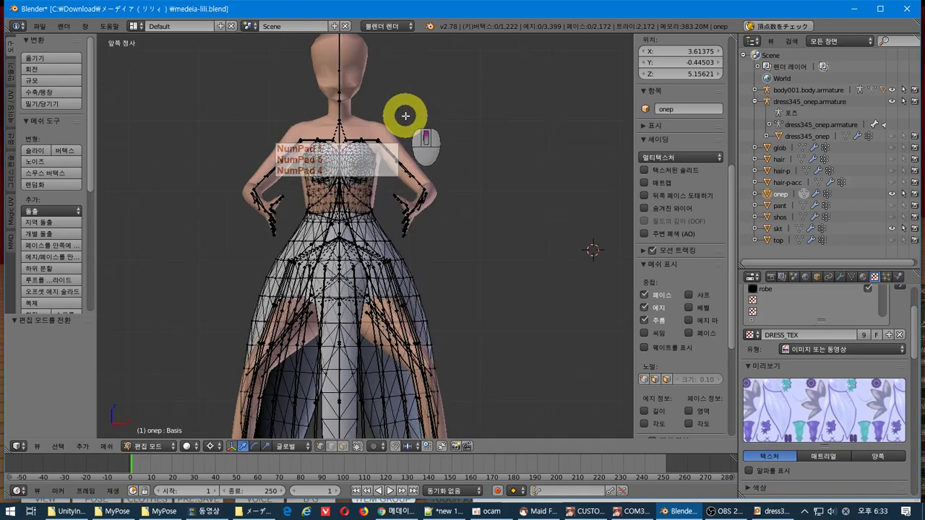
pyautogui.scroll(4, 372, 114)
pyautogui.keyDown('shift'); pyautogui.moveTo(371, 114); pyautogui.dragTo(423, 212, button='middle'); pyautogui.keyUp('shift')
pyautogui.scroll(4, 424, 241)
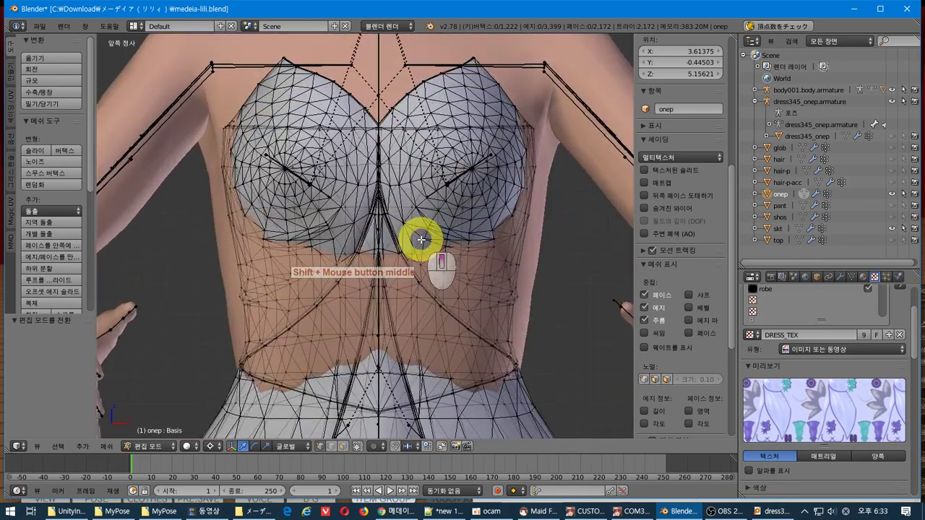
pyautogui.moveTo(284, 174)
pyautogui.mouseDown(button='middle')
pyautogui.moveTo(291, 196)
pyautogui.moveTo(279, 190)
pyautogui.mouseUp(button='middle')
pyautogui.rightClick(277, 359)
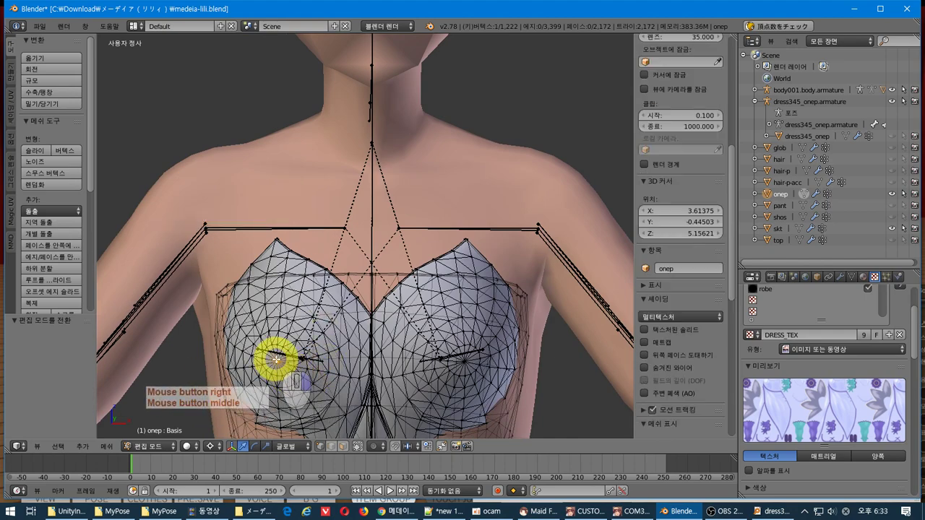
pyautogui.keyDown('shift'); pyautogui.rightClick(464, 360); pyautogui.keyUp('shift')
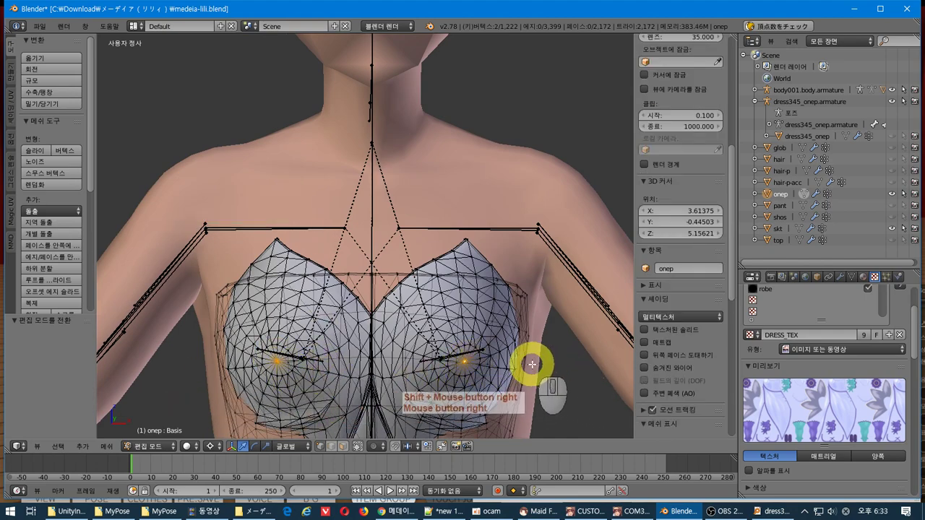
# Enable proportional editing with linear falloff for the two selected chest vertices, viewed from the front.
pyautogui.moveTo(534, 368); pyautogui.dragTo(532, 347, button='middle')
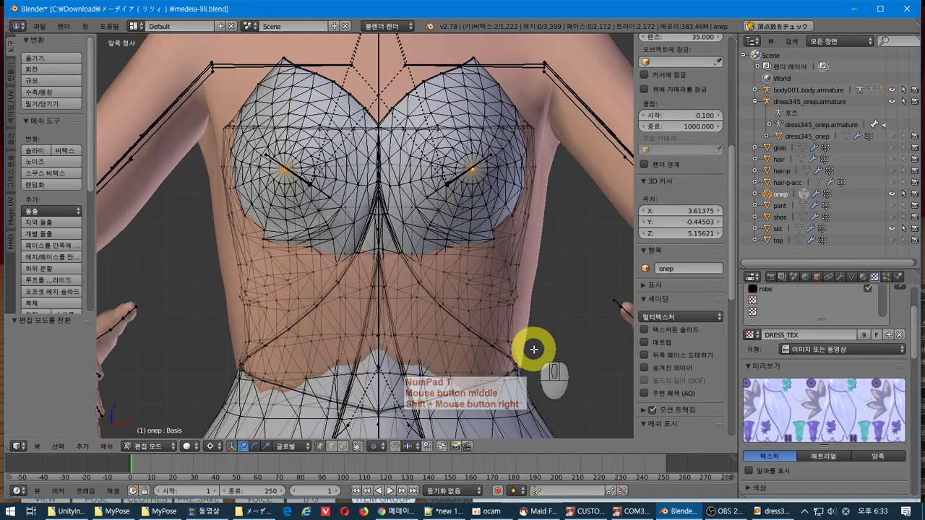
pyautogui.press('KP_1')
pyautogui.keyDown('shift'); pyautogui.moveTo(401, 297); pyautogui.dragTo(398, 326, button='middle'); pyautogui.keyUp('shift')
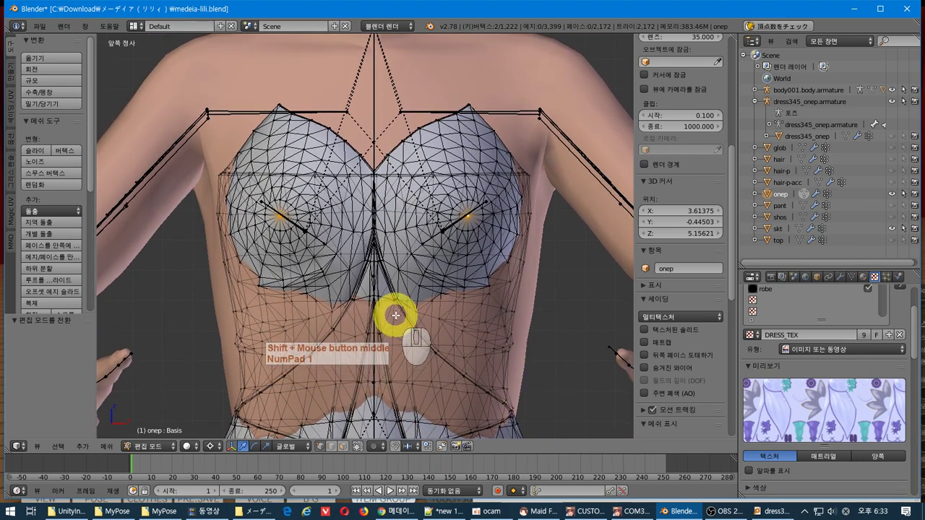
pyautogui.press('o')
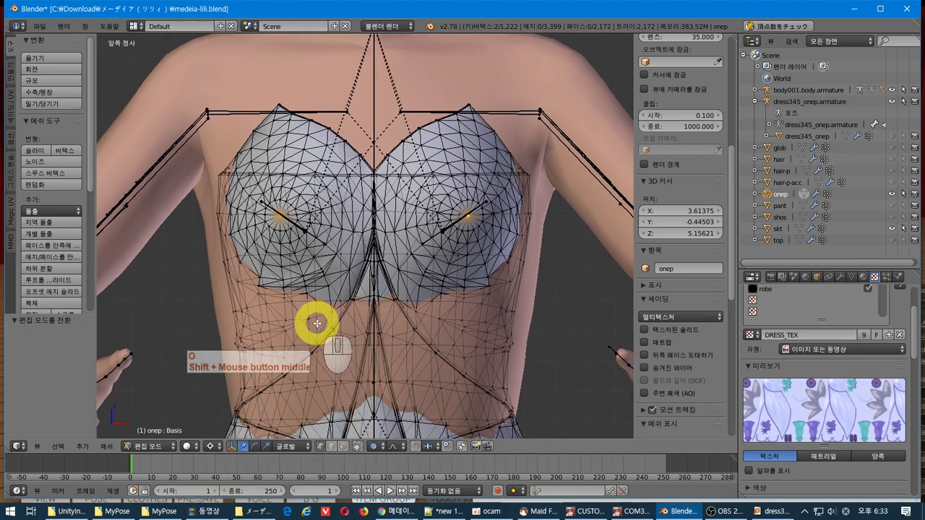
pyautogui.click(395, 446)
pyautogui.click(439, 369)
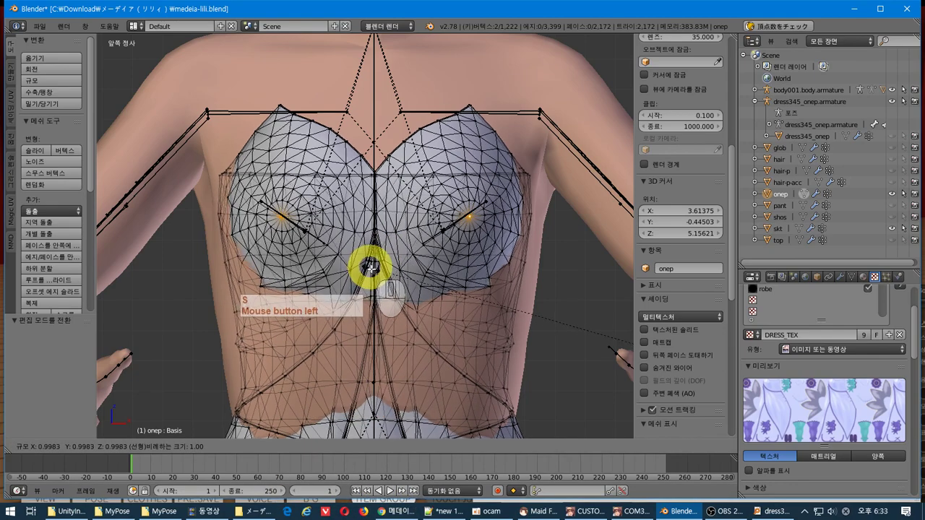
pyautogui.press('Escape')
# Set the pivot point for the selected onep vertices to Median Point.
pyautogui.hotkey('shift', 's')
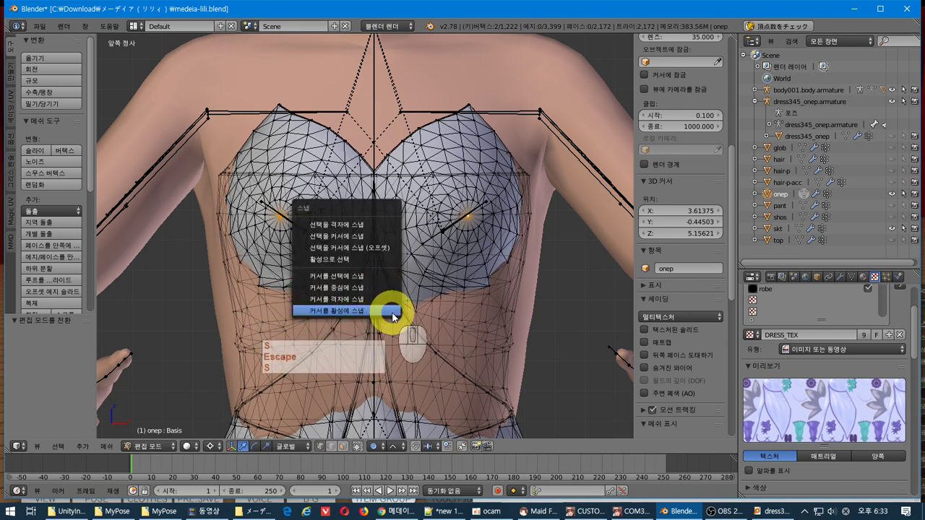
pyautogui.click(385, 276)
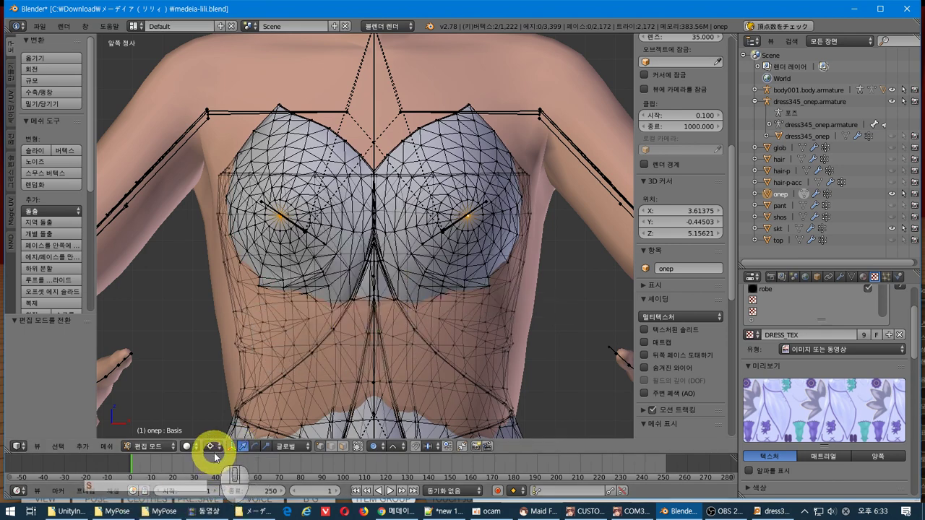
pyautogui.click(211, 446)
pyautogui.click(234, 381)
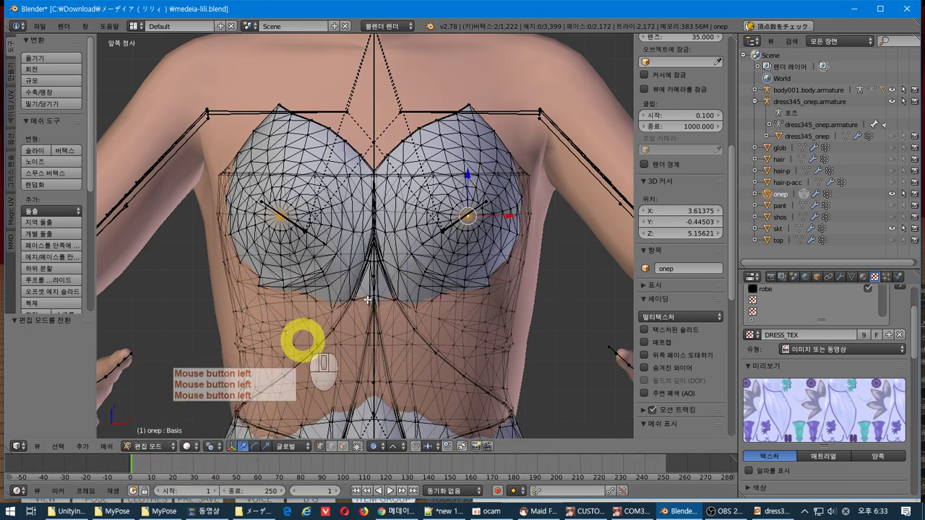
pyautogui.click(218, 449)
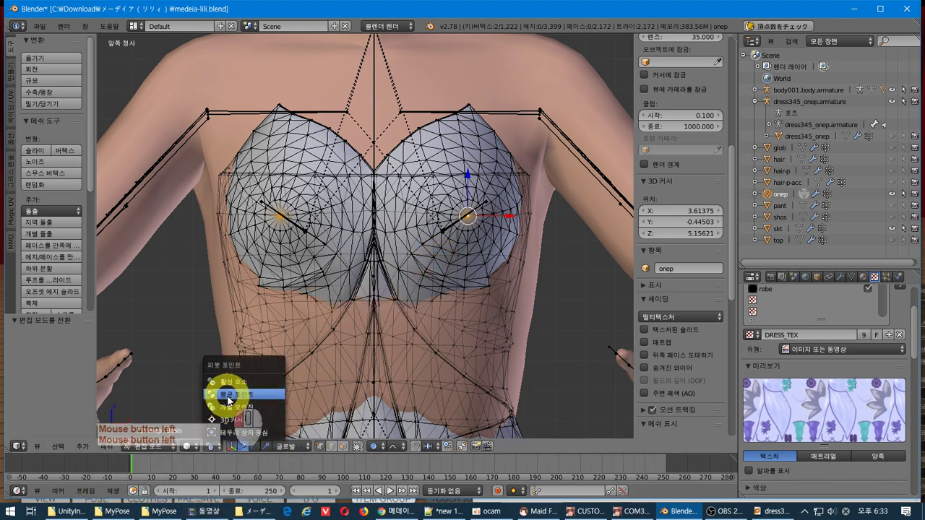
pyautogui.click(228, 388)
# Scale the onep dress's chest vertices by 1.138 with proportional editing and return to Object Mode.
pyautogui.press('s')
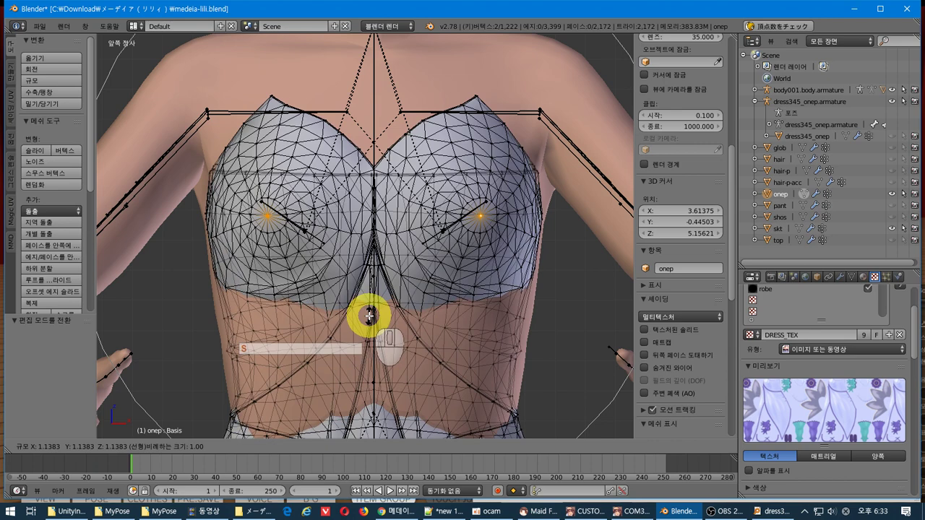
pyautogui.click(370, 315)
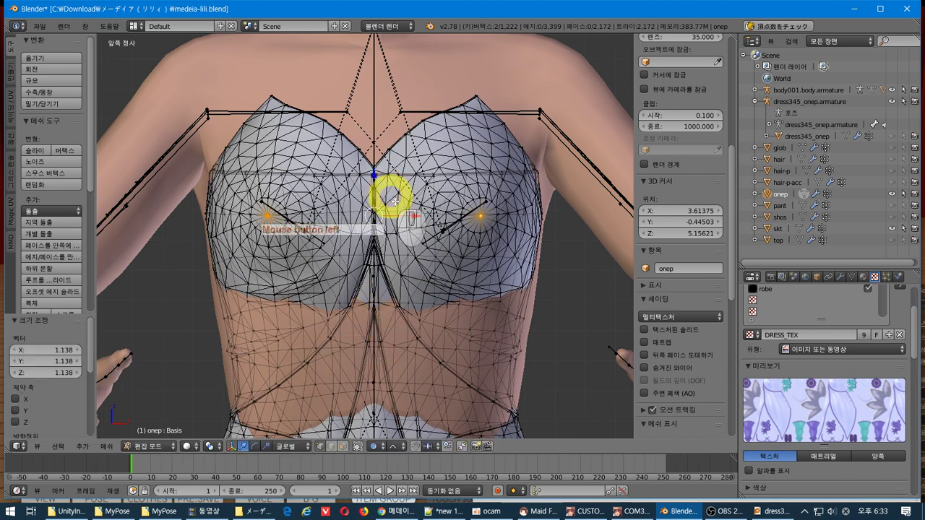
pyautogui.press('Tab')
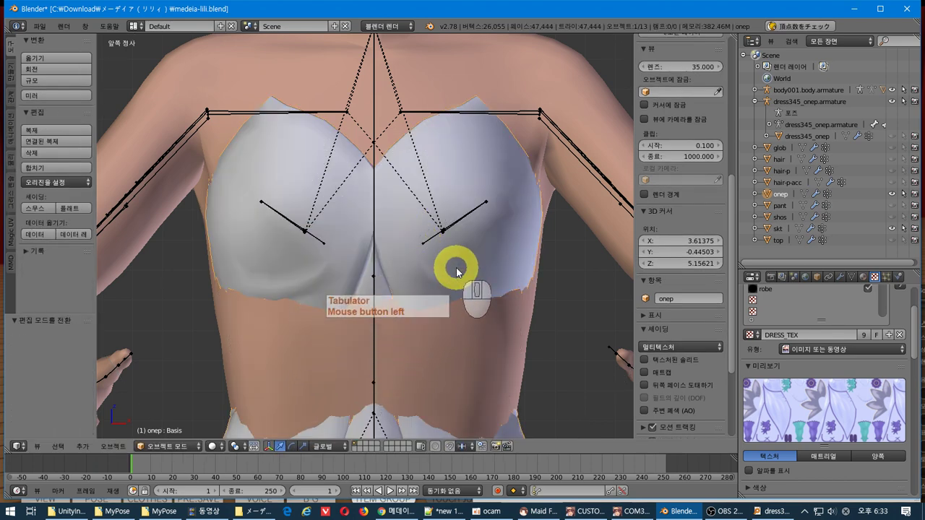
# Compare the enlarged onep chest with body001.body by switching between the meshes, ending with onep in Edit Mode.
pyautogui.rightClick(447, 413)
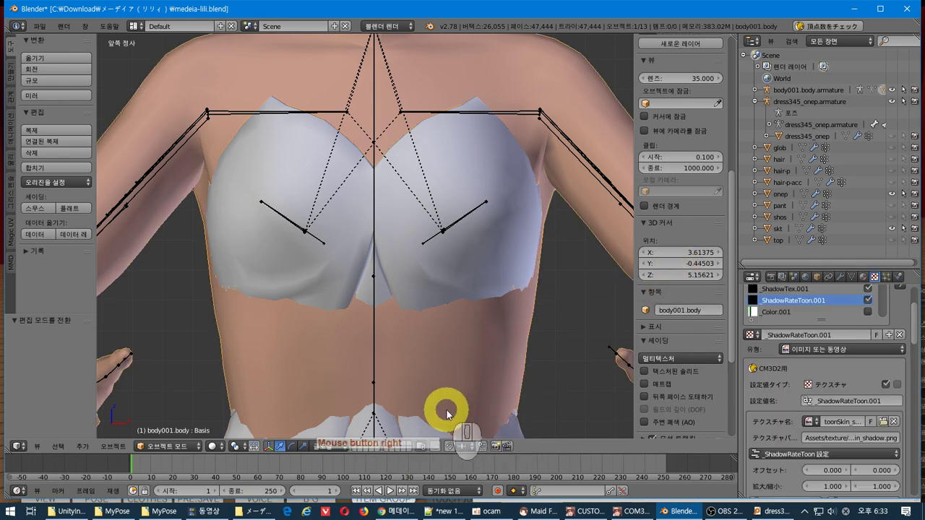
pyautogui.press('Tab')
pyautogui.press('Tab')
pyautogui.rightClick(458, 253)
pyautogui.press('Tab')
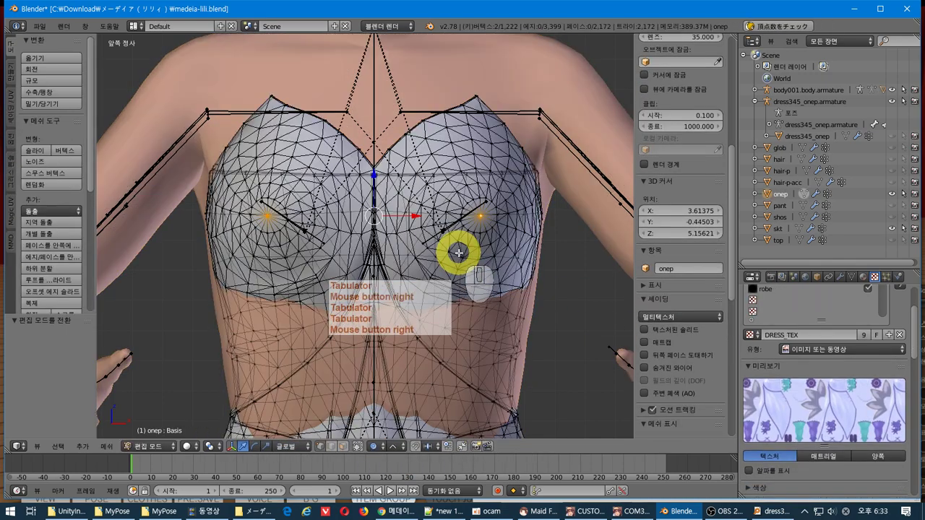
pyautogui.press('Tab')
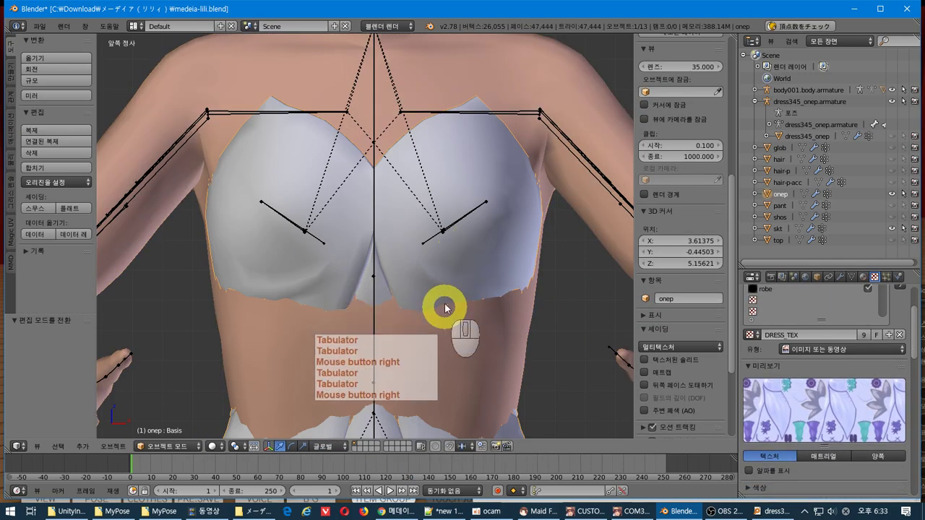
pyautogui.rightClick(458, 270)
pyautogui.rightClick(442, 268)
pyautogui.press('Escape')
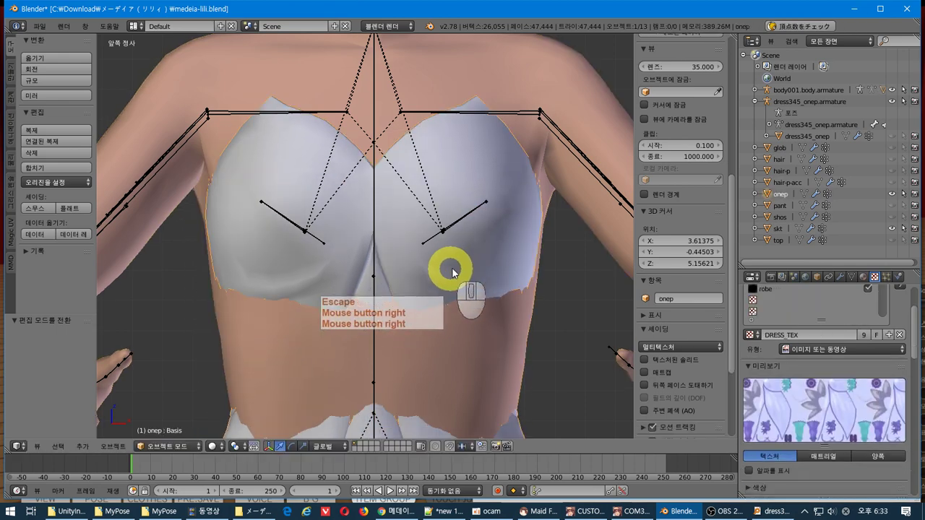
pyautogui.rightClick(466, 265)
pyautogui.rightClick(468, 253)
pyautogui.press('Tab')
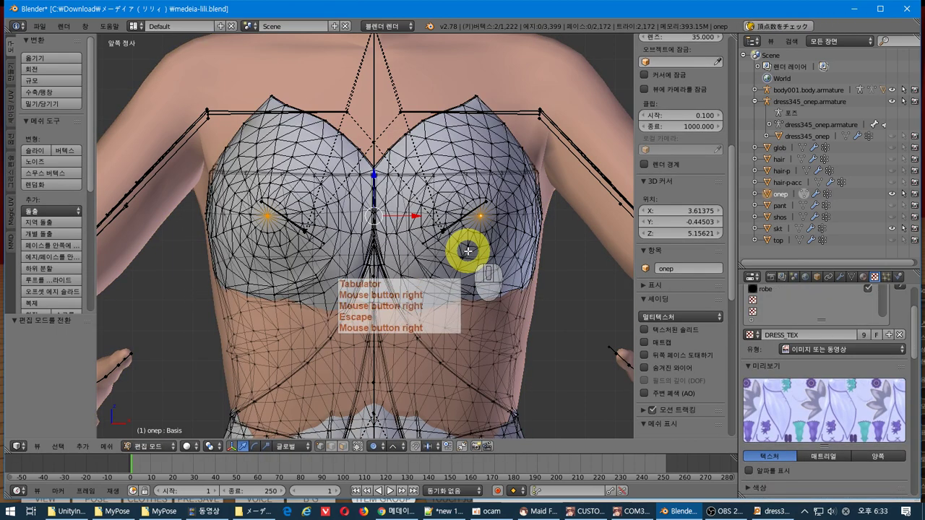
# Try scaling the selected onep chest vertices down to about 0.85, and undo the chest scaling.
pyautogui.press('s')
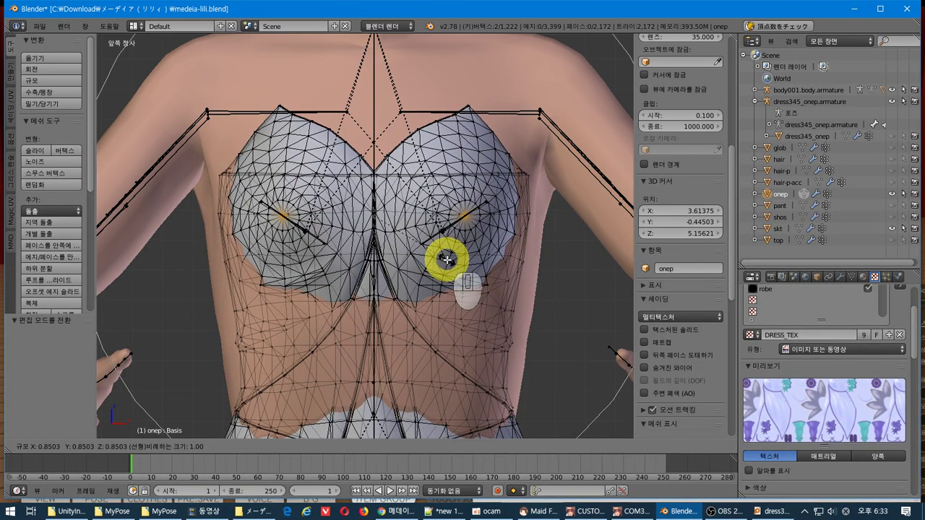
pyautogui.click(444, 269)
pyautogui.hotkey('ctrl', 'z')
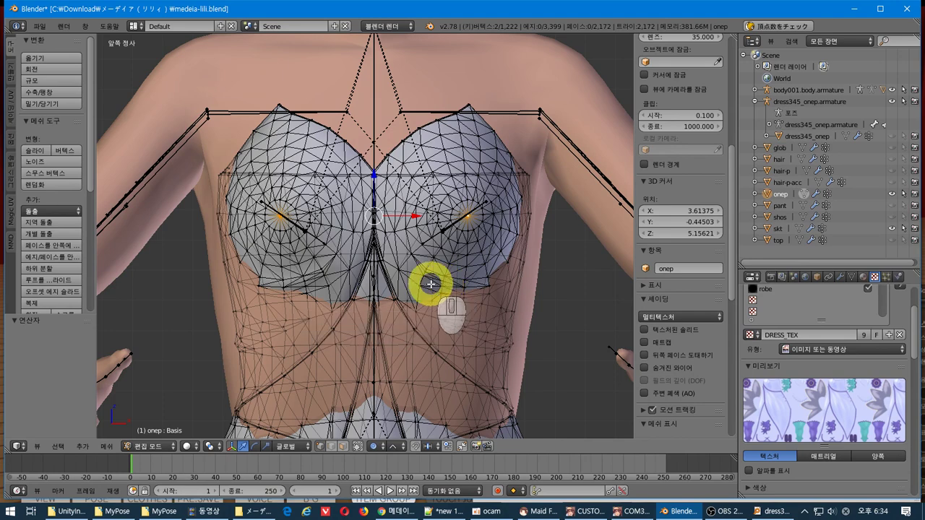
# Leave Edit Mode on the onep dress and select body001.body.
pyautogui.press('Tab')
pyautogui.rightClick(482, 331)
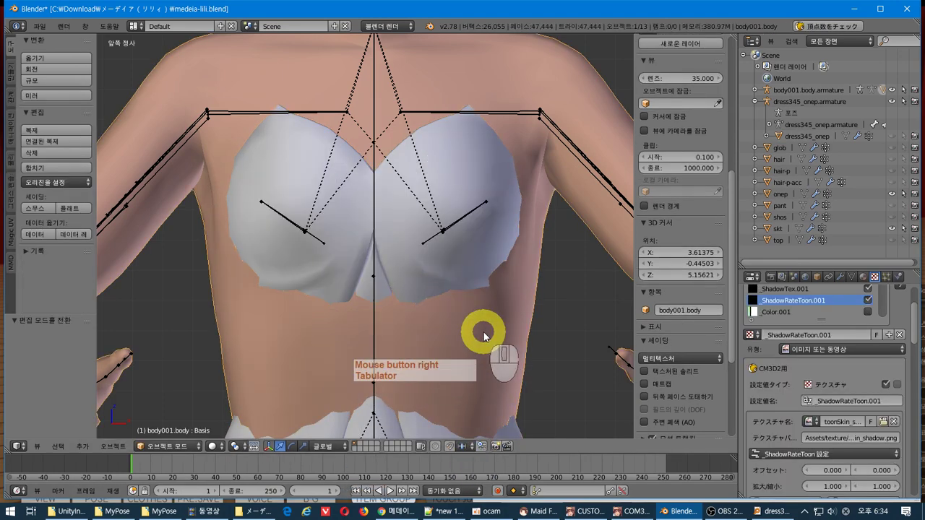
# Compare the body001.body chest mesh with the onep dress chest by switching between them, ending with onep in Edit Mode.
pyautogui.press('s')
pyautogui.rightClick(484, 333)
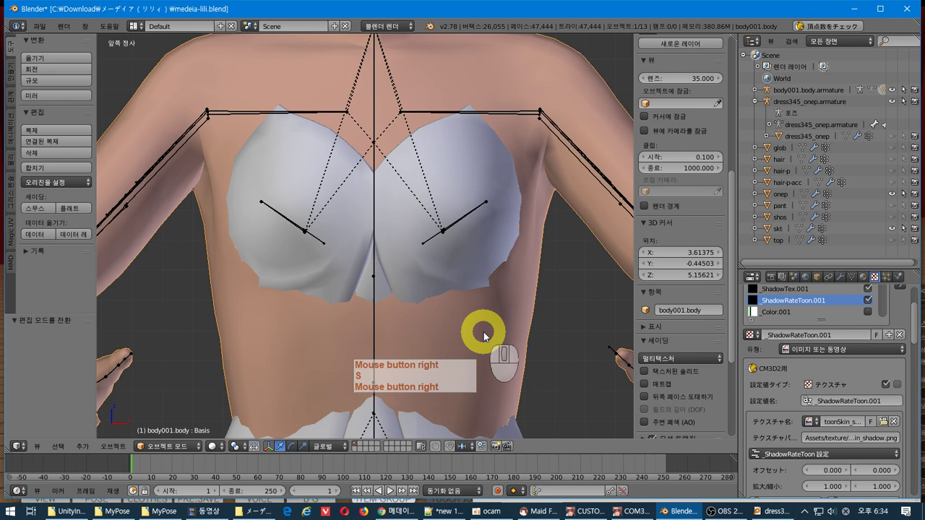
pyautogui.press('Tab')
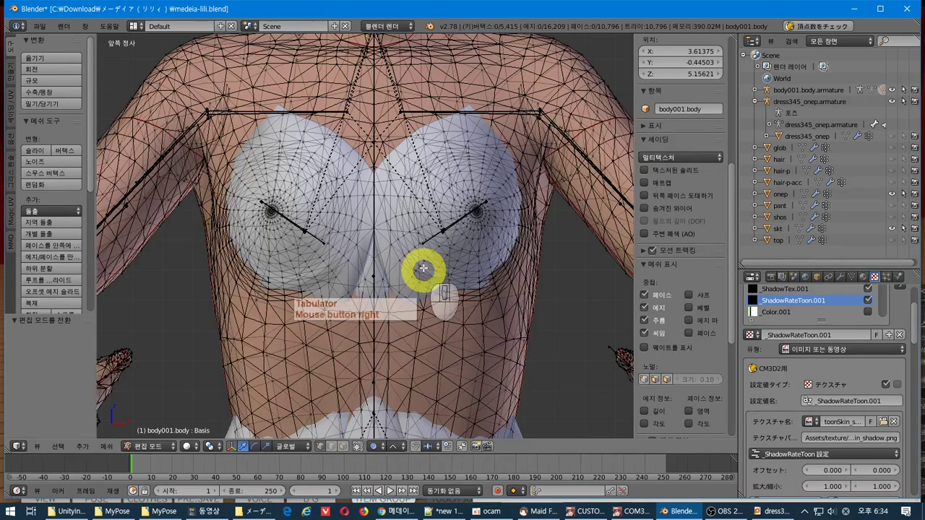
pyautogui.press('Tab')
pyautogui.rightClick(428, 214)
pyautogui.press('Tab')
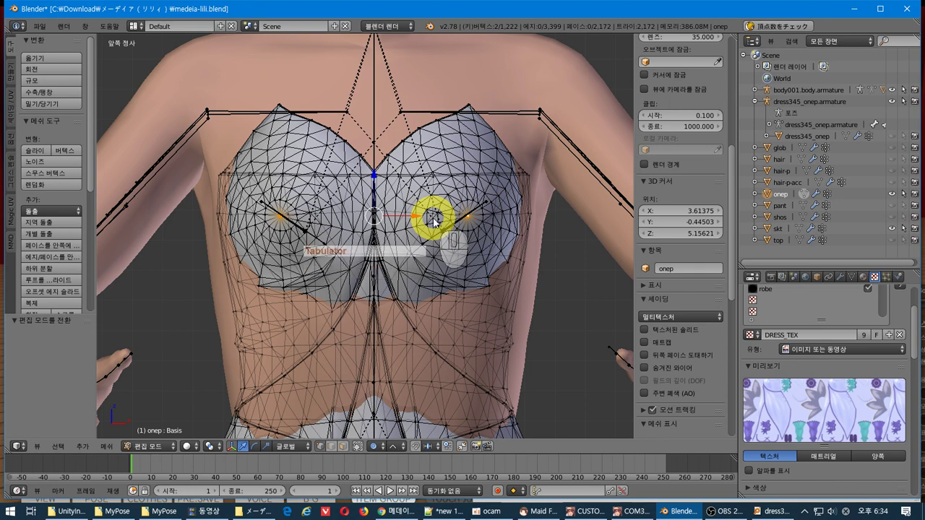
# Undo the recent changes back to the enlarged onep chest in Object Mode.
pyautogui.hotkey('ctrl', 'z')
pyautogui.hotkey('ctrl', 'z')
pyautogui.hotkey('ctrl', 'z')
pyautogui.hotkey('ctrl', 'z')
pyautogui.hotkey('ctrl', 'z')
pyautogui.hotkey('ctrl', 'z')
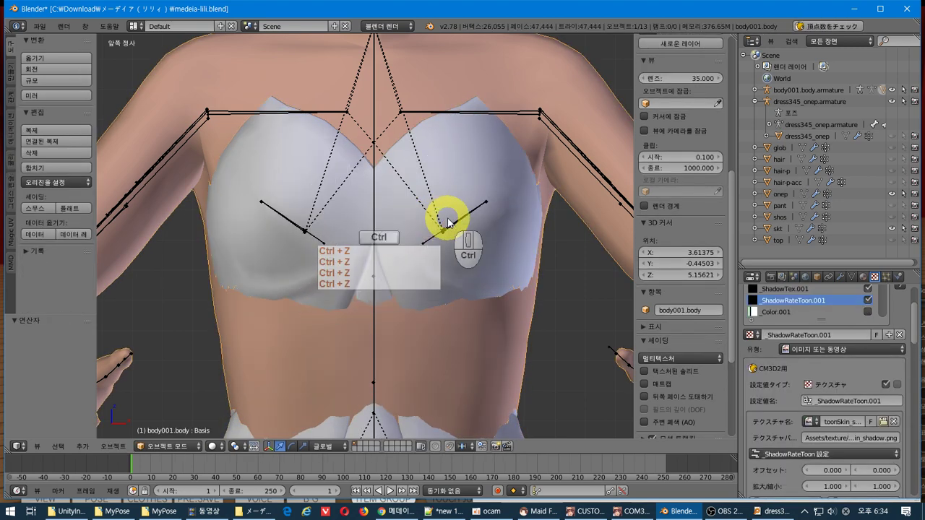
# Compare the enlarged onep chest with the body001.body chest by viewing each mesh in and out of Edit Mode.
pyautogui.rightClick(451, 250)
pyautogui.press('Tab')
pyautogui.press('Tab')
pyautogui.rightClick(448, 365)
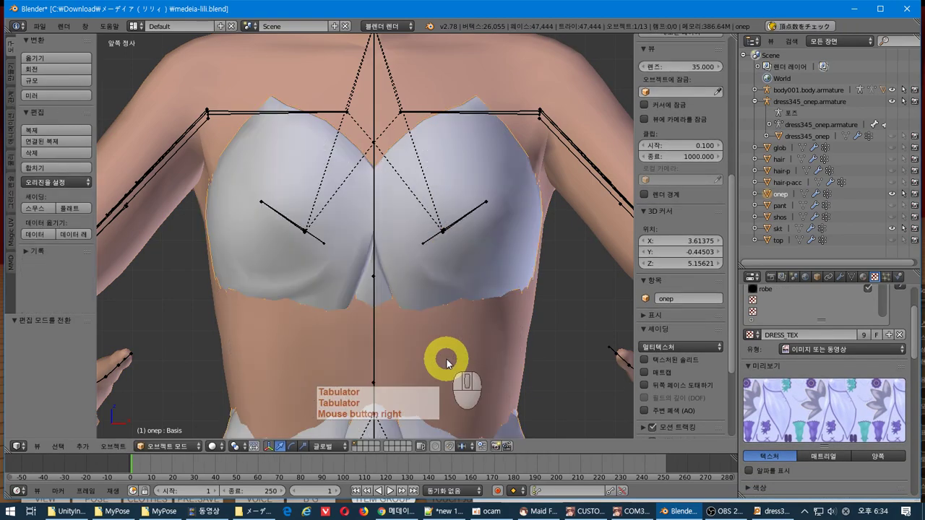
pyautogui.press('Tab')
pyautogui.press('Tab')
pyautogui.rightClick(448, 363)
pyautogui.rightClick(440, 200)
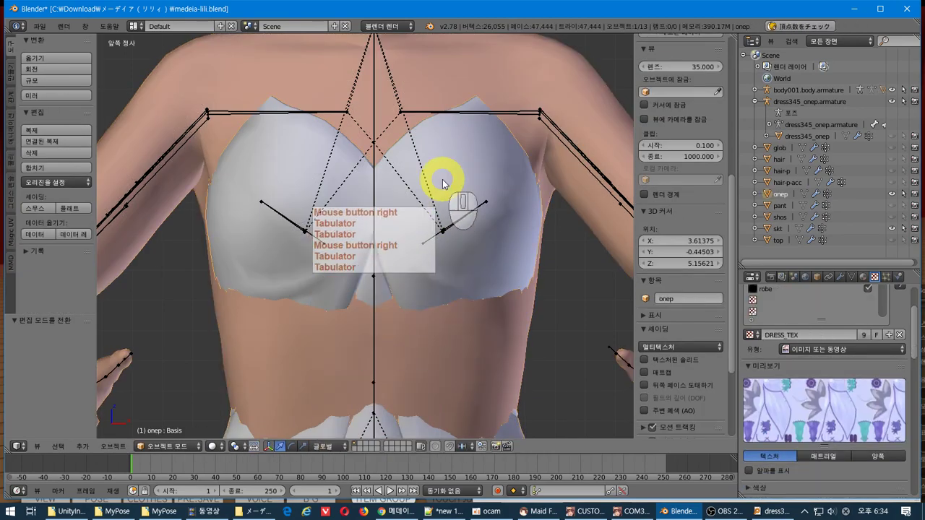
pyautogui.press('Tab')
pyautogui.press('Tab')
pyautogui.rightClick(479, 347)
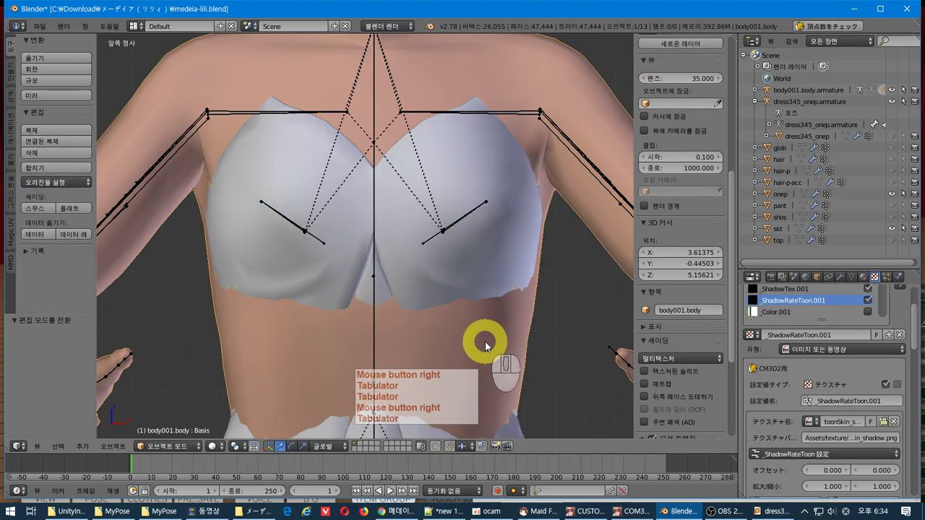
pyautogui.press('Tab')
pyautogui.press('Tab')
pyautogui.rightClick(264, 204)
pyautogui.press('Tab')
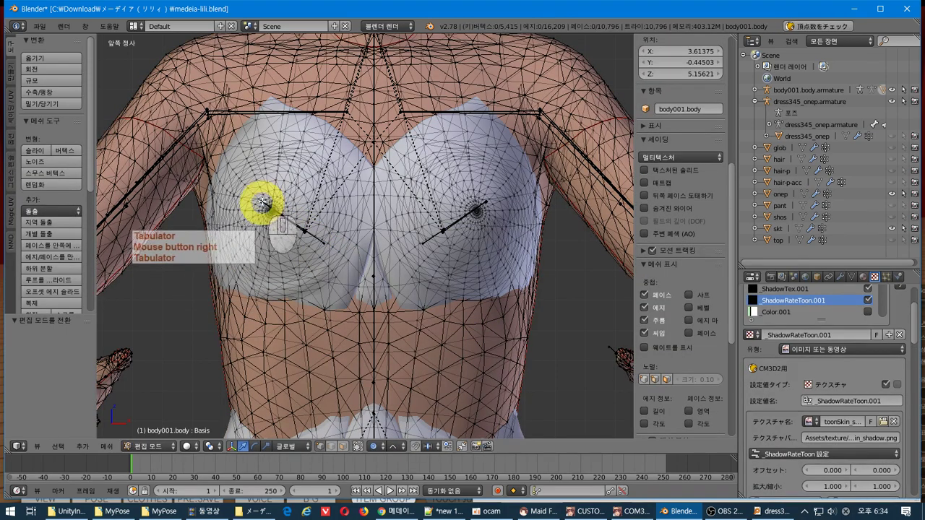
pyautogui.press('Tab')
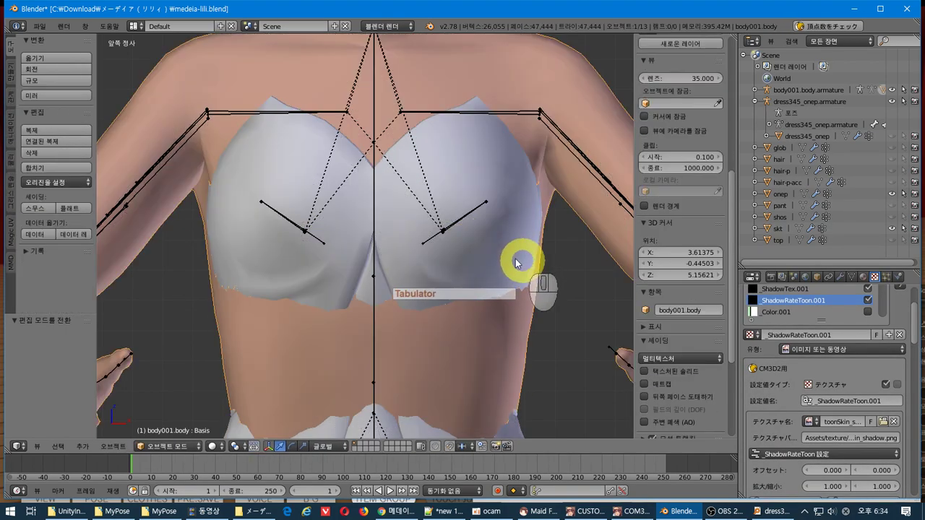
# Enter Edit Mode on onep and move the selected chest vertices up 0.011 along Z with proportional editing.
pyautogui.rightClick(481, 248)
pyautogui.press('Tab')
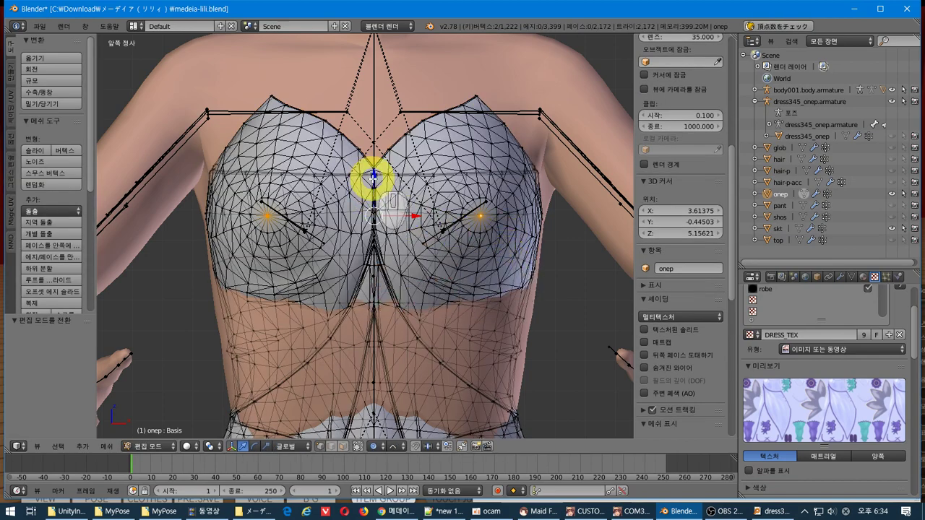
pyautogui.moveTo(373, 174); pyautogui.dragTo(380, 171)
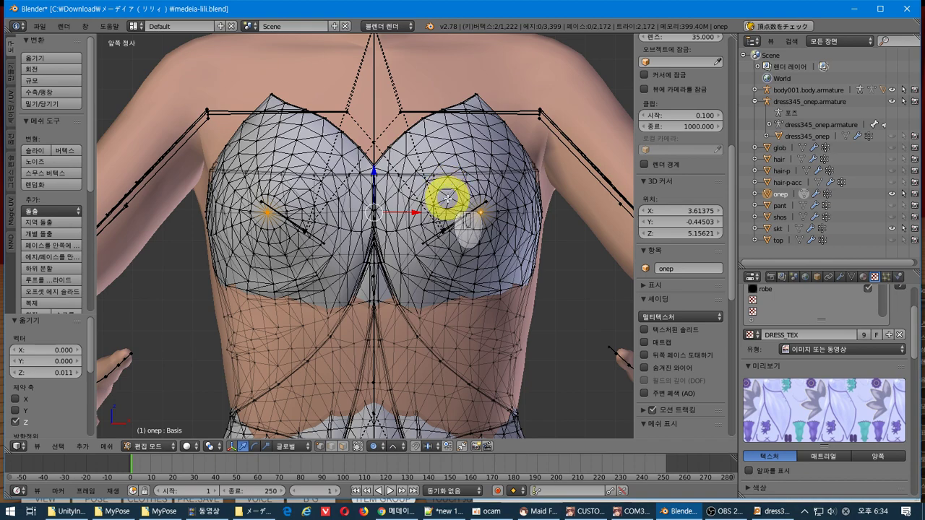
# Scale the selected onep chest vertices along X to about 0.917, with the proportional editing size reduced to 0.47.
pyautogui.press('s')
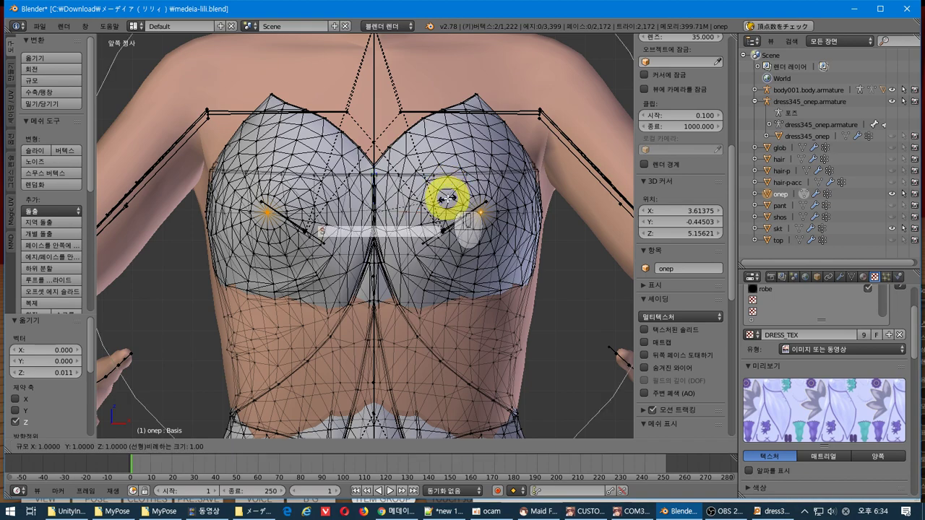
pyautogui.press('x')
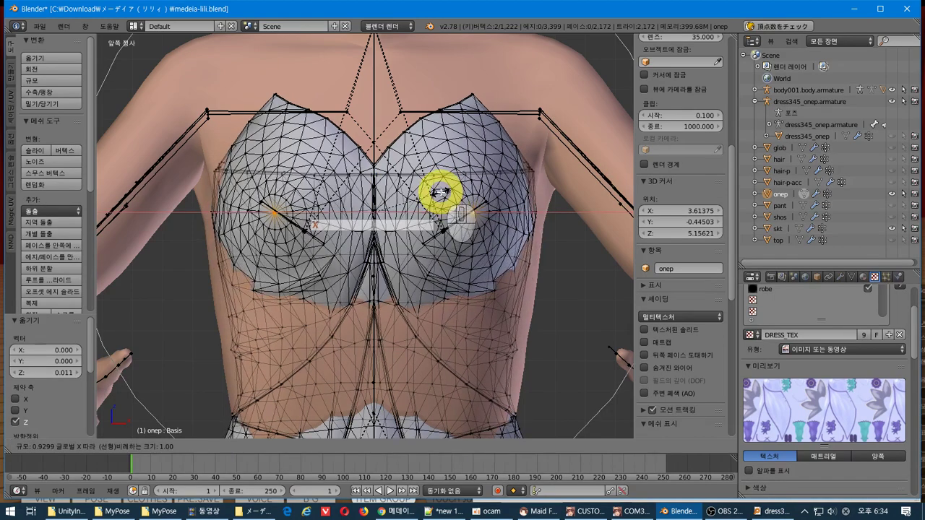
pyautogui.scroll(7, 439, 191)
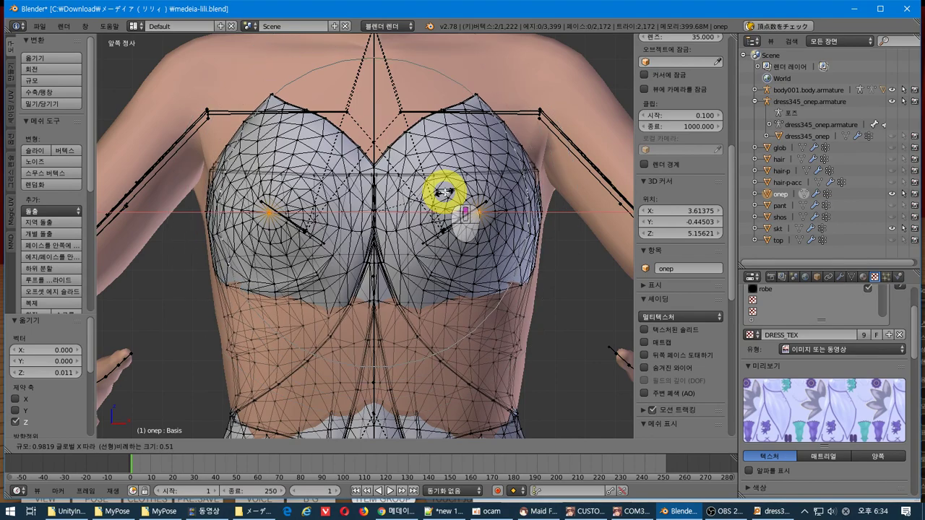
pyautogui.scroll(1, 439, 191)
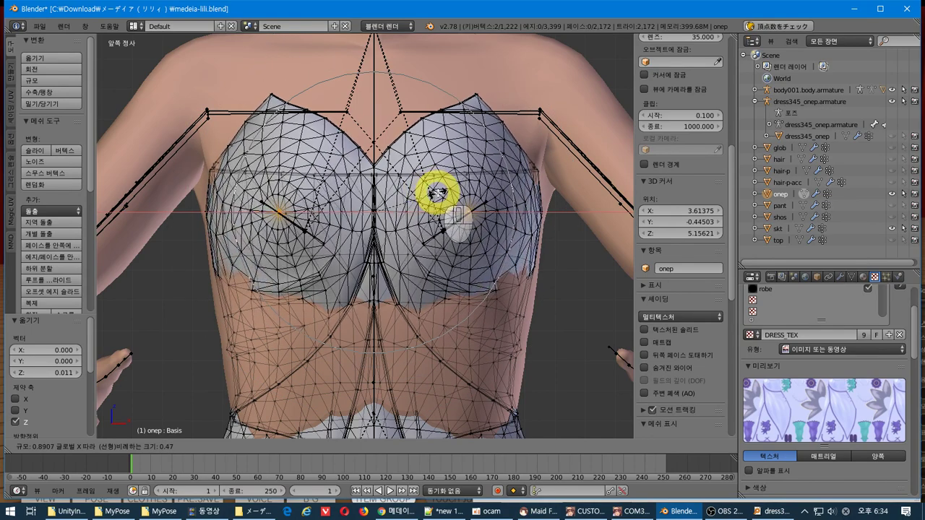
pyautogui.click(439, 194)
# Move the selected onep chest vertices 0.020 along Y with proportional editing, judging the fit from the side.
pyautogui.moveTo(440, 233); pyautogui.dragTo(549, 306, button='middle')
pyautogui.scroll(-3, 438, 287)
pyautogui.scroll(4, 422, 283)
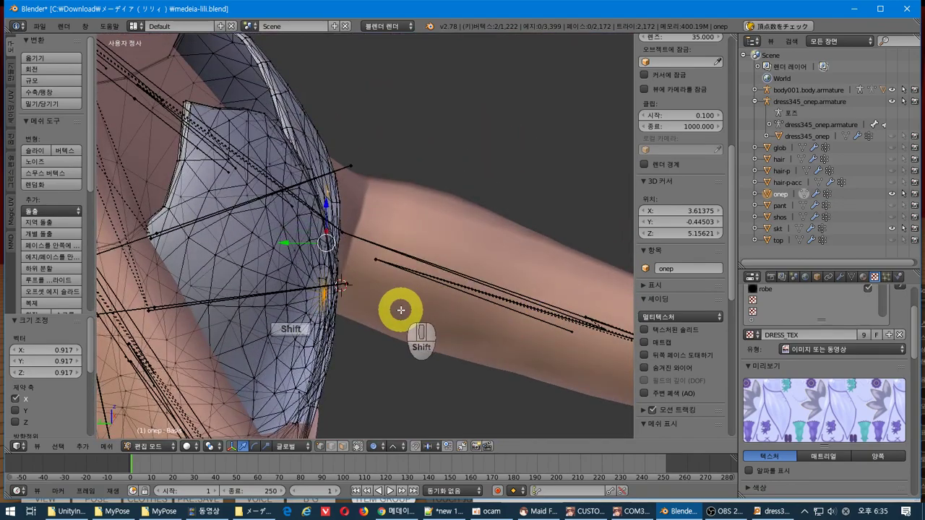
pyautogui.keyDown('shift'); pyautogui.moveTo(401, 310); pyautogui.dragTo(471, 207, button='middle'); pyautogui.keyUp('shift')
pyautogui.moveTo(479, 206); pyautogui.dragTo(476, 205)
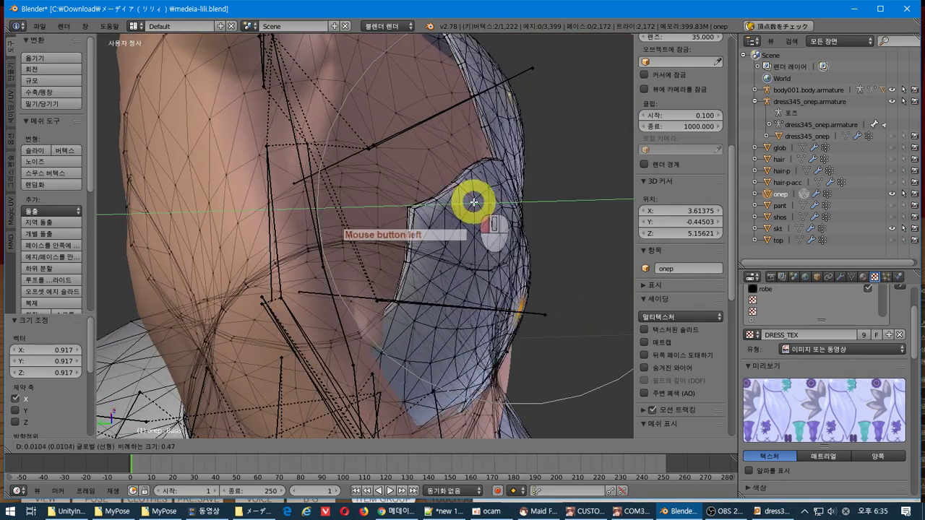
pyautogui.moveTo(454, 205); pyautogui.dragTo(462, 206)
# Grow the vertex selection across both onep breast cups and move it 0.016 along Y.
pyautogui.moveTo(463, 205); pyautogui.dragTo(492, 211, button='middle')
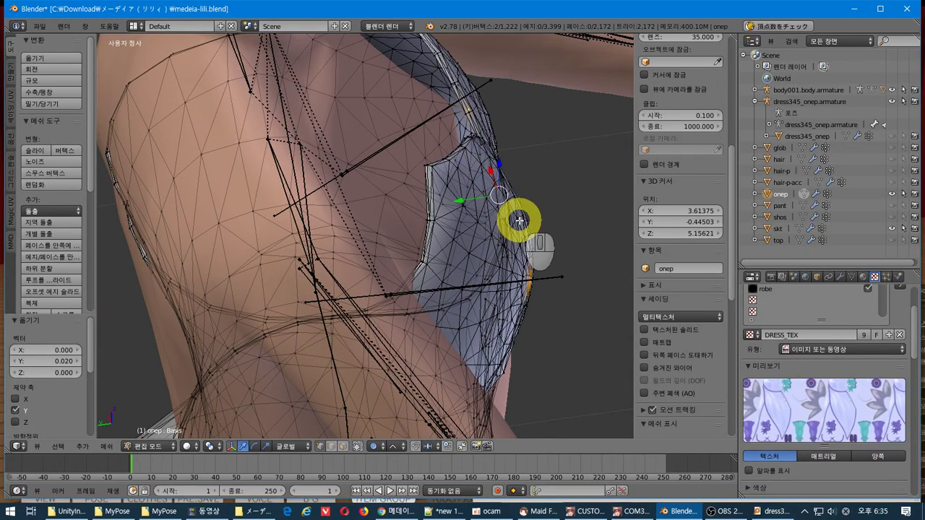
pyautogui.press('ctrl+KP_Add')
pyautogui.press('ctrl+KP_Add')
pyautogui.press('ctrl+KP_Add')
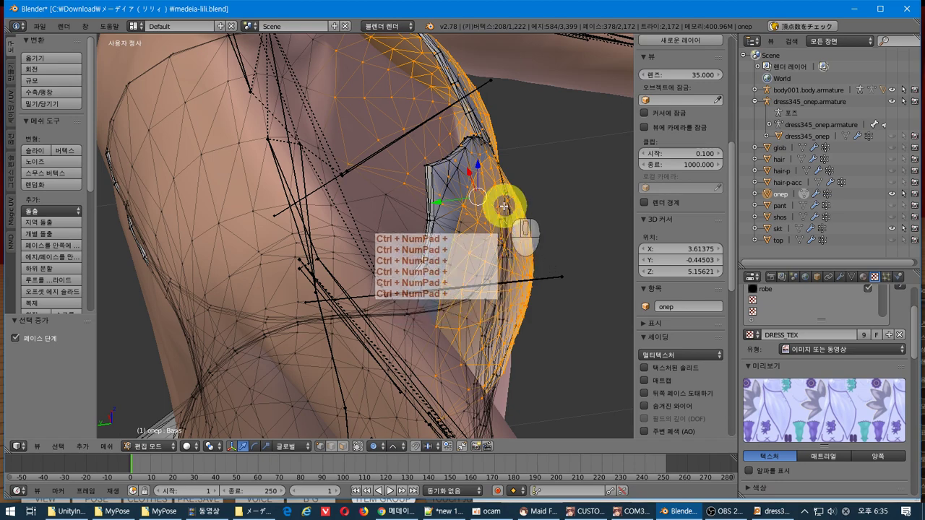
pyautogui.moveTo(438, 204)
pyautogui.mouseDown()
pyautogui.moveTo(416, 213)
pyautogui.moveTo(434, 214)
pyautogui.mouseUp()
# Rotate the selected onep breast cup vertices about 15.55° in the right side view with proportional editing.
pyautogui.moveTo(461, 248); pyautogui.dragTo(433, 217, button='middle')
pyautogui.press('KP_3')
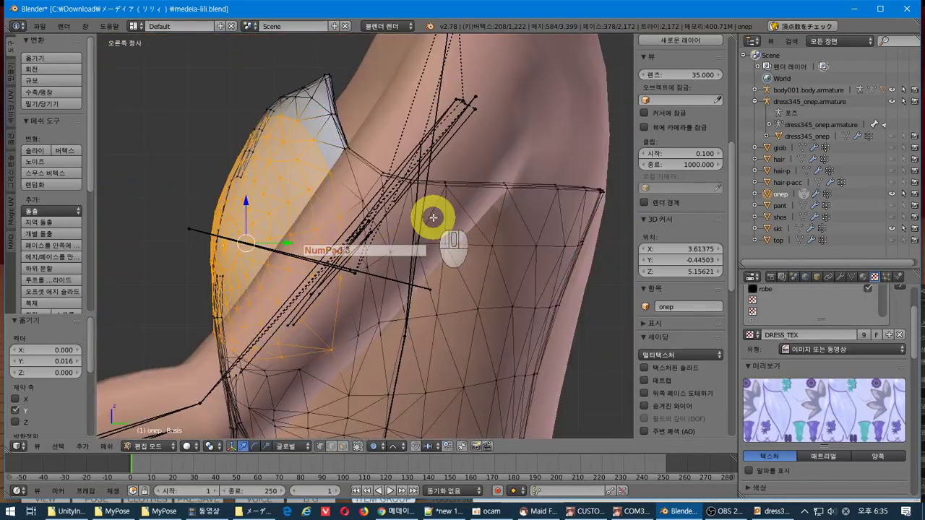
pyautogui.press('r')
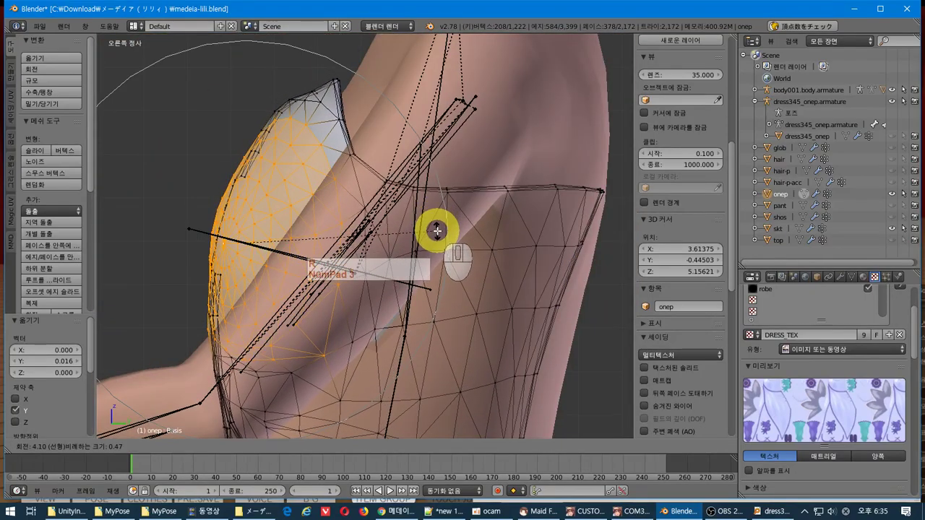
pyautogui.click(462, 270)
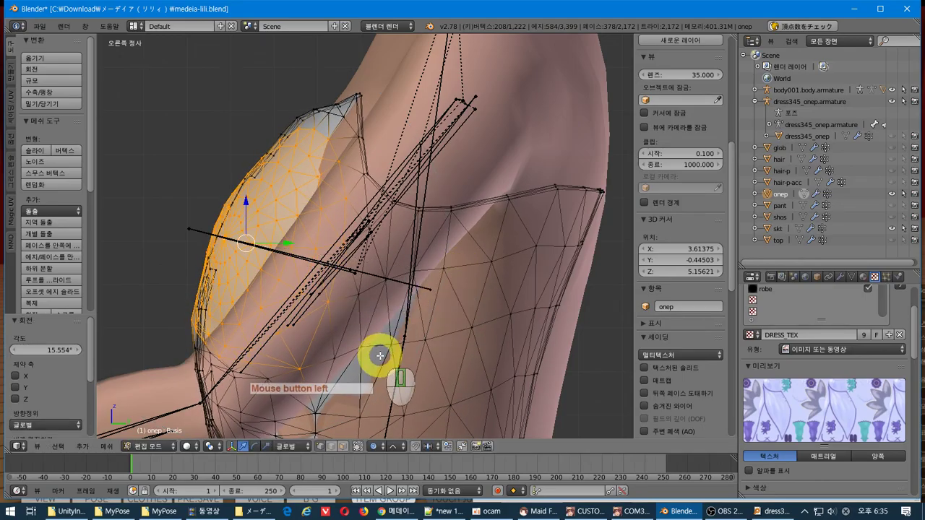
# Select only the band of onep waist vertices in front view and scale it along X to about 1.071.
pyautogui.moveTo(378, 355); pyautogui.dragTo(537, 213, button='middle')
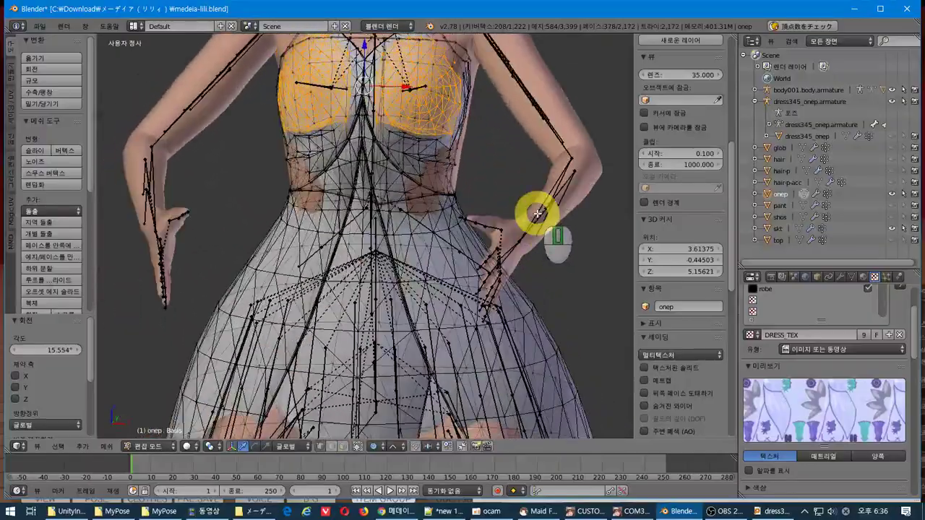
pyautogui.scroll(3, 470, 203)
pyautogui.keyDown('shift'); pyautogui.moveTo(470, 201); pyautogui.dragTo(518, 314, button='middle'); pyautogui.keyUp('shift')
pyautogui.press('KP_1')
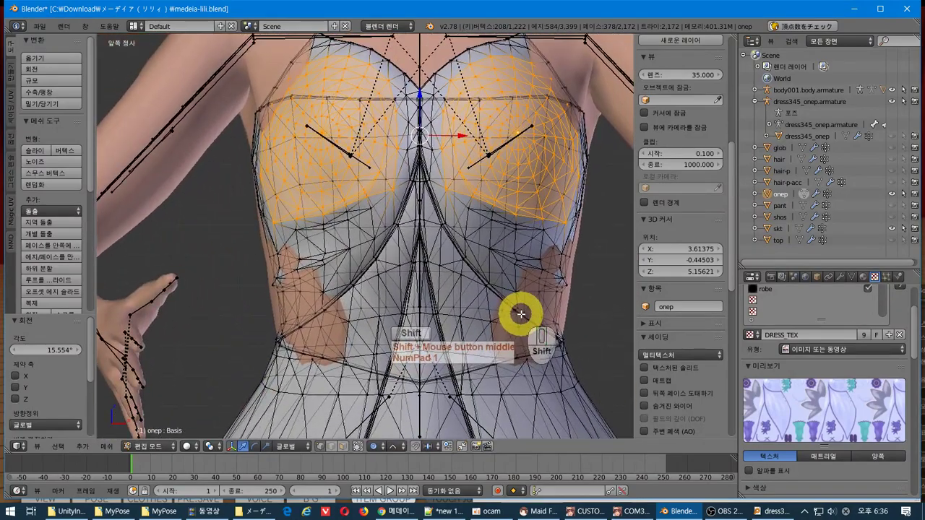
pyautogui.press('a')
pyautogui.moveTo(270, 334); pyautogui.dragTo(592, 302)
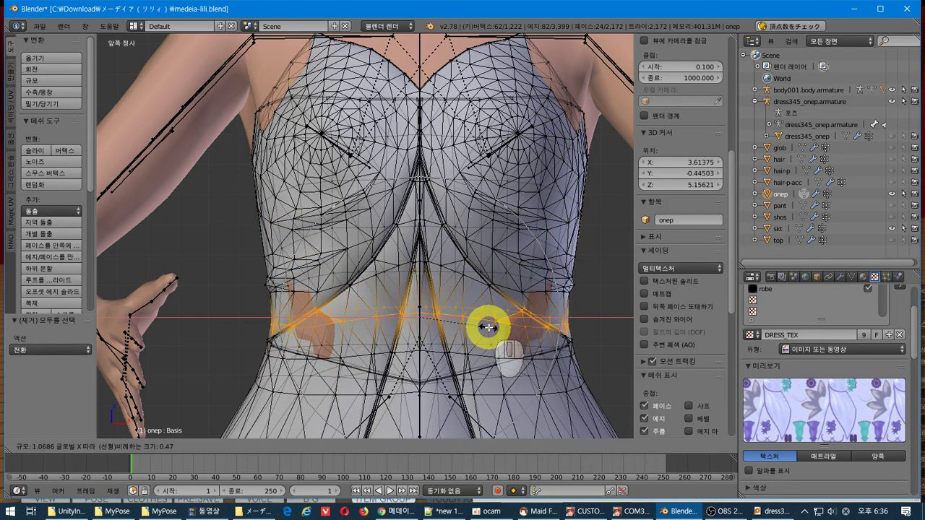
pyautogui.click(489, 328)
# Select the two mirrored onep vertices at the front waist where the body skin pokes through the dress.
pyautogui.keyDown('shift'); pyautogui.moveTo(487, 337); pyautogui.dragTo(415, 294, button='middle'); pyautogui.keyUp('shift')
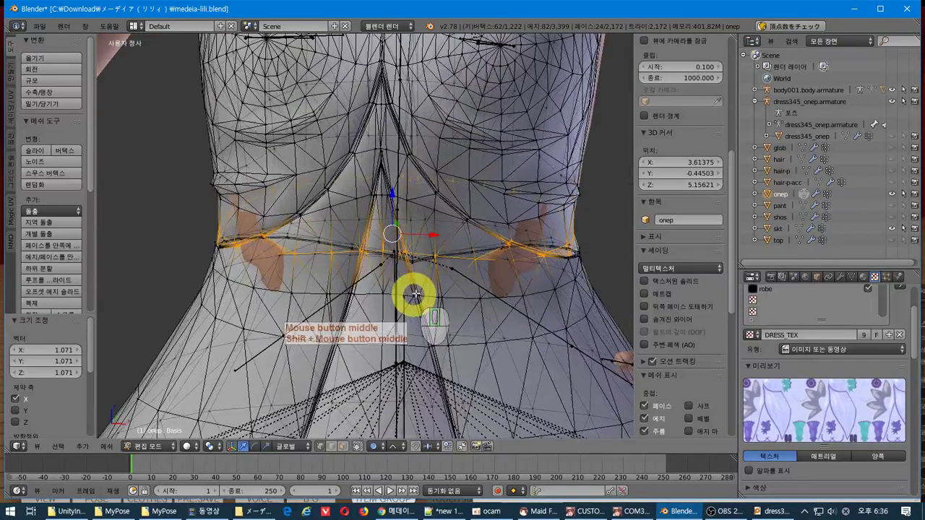
pyautogui.rightClick(513, 262)
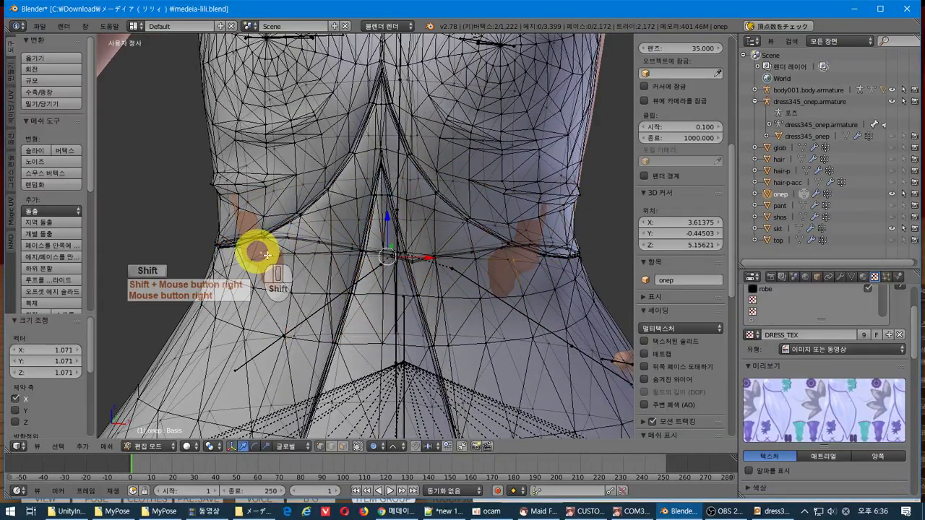
pyautogui.moveTo(394, 288); pyautogui.dragTo(389, 306, button='middle')
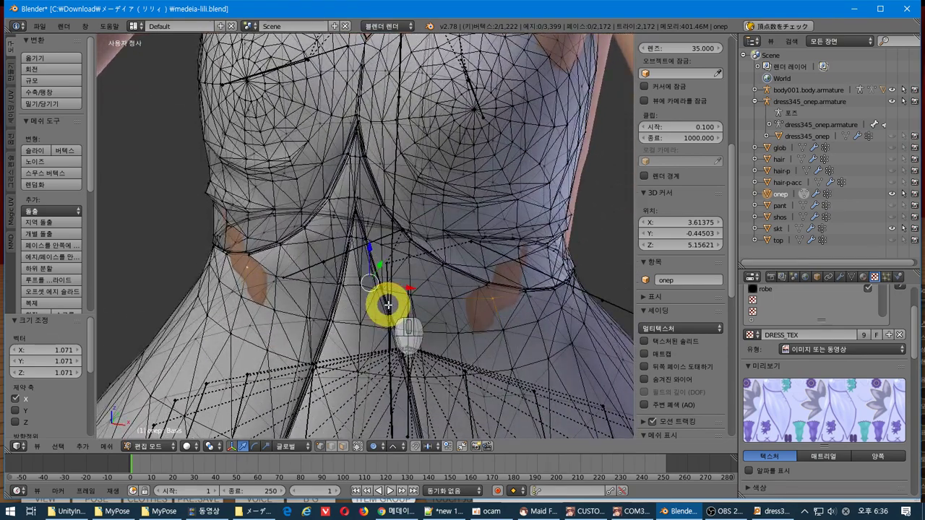
pyautogui.press('s')
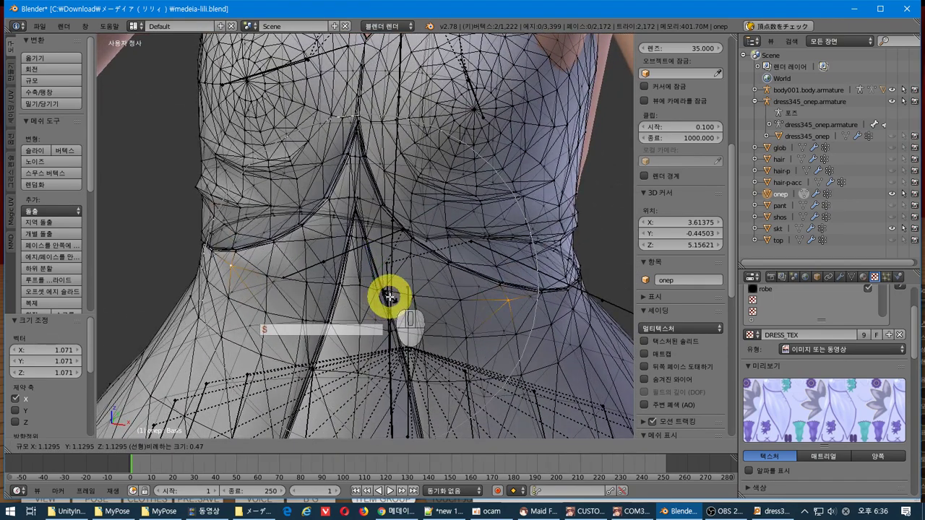
pyautogui.press('x')
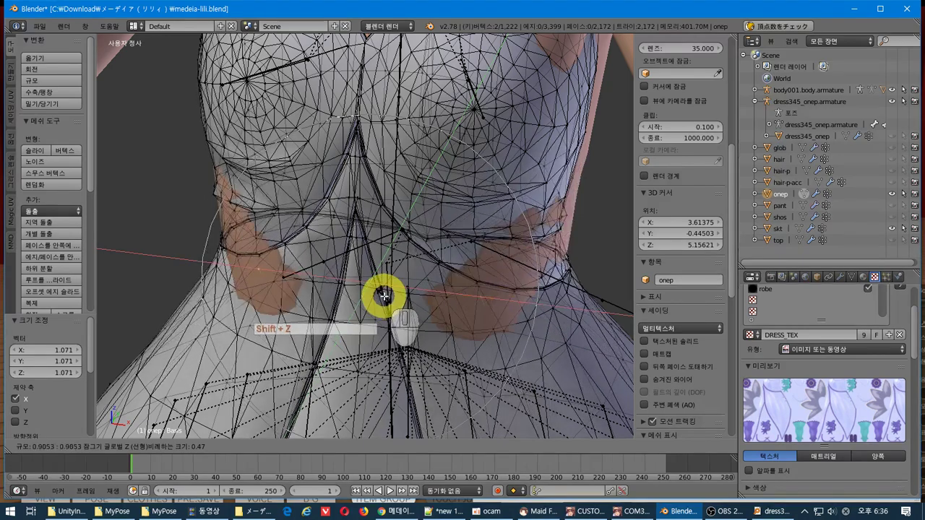
pyautogui.scroll(3, 380, 293)
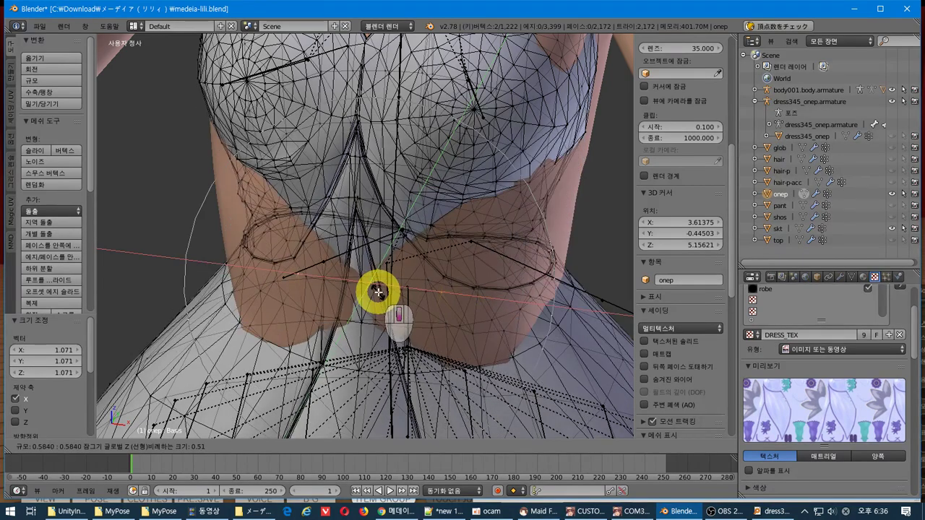
pyautogui.scroll(5, 378, 292)
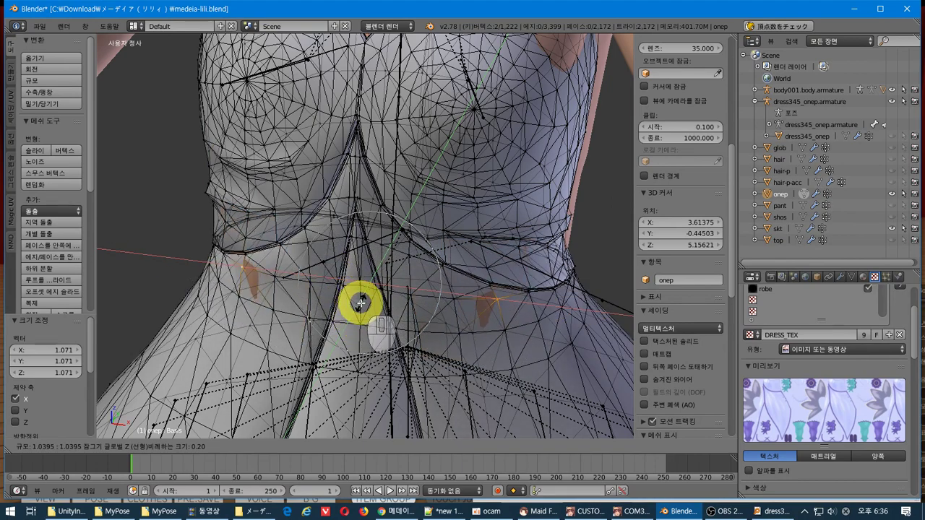
pyautogui.press('Escape')
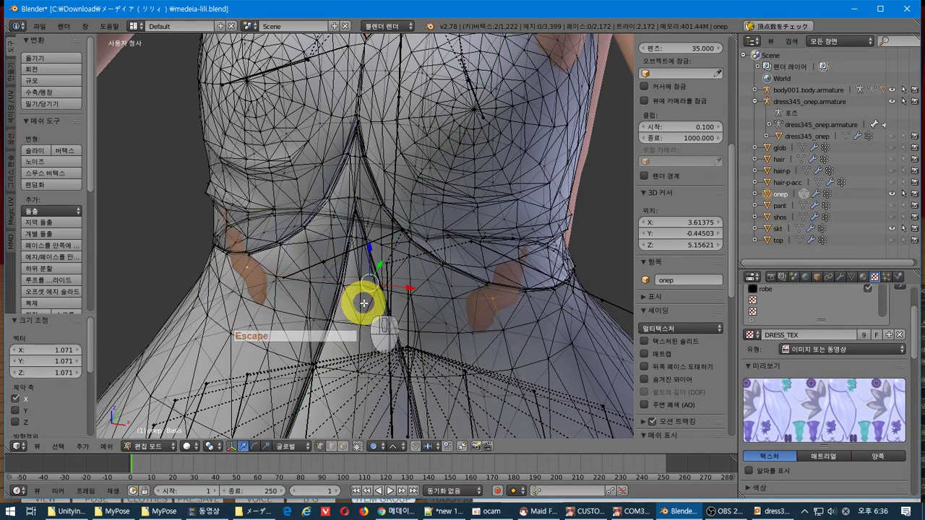
# Move the two selected front waist vertices -0.021 along Y and deselect everything on onep.
pyautogui.click(377, 270)
pyautogui.moveTo(377, 269); pyautogui.dragTo(482, 245, button='middle')
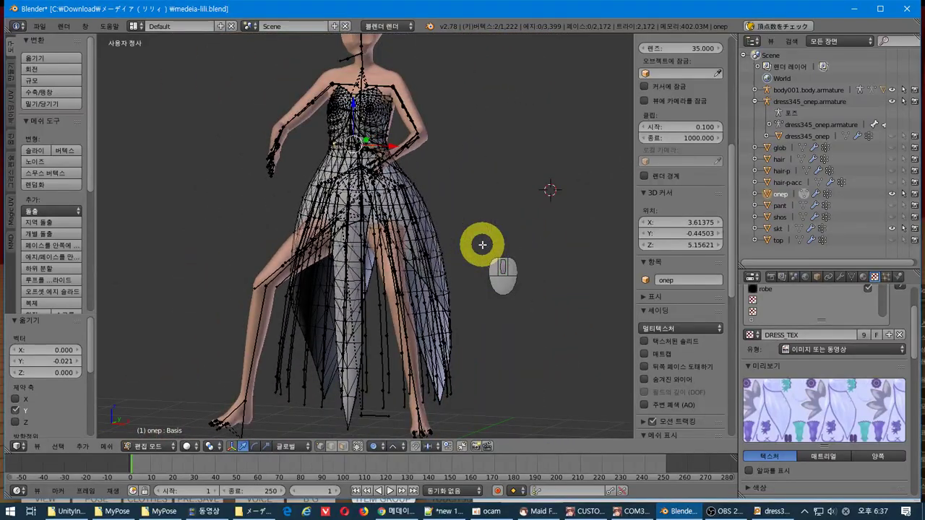
pyautogui.press('a')
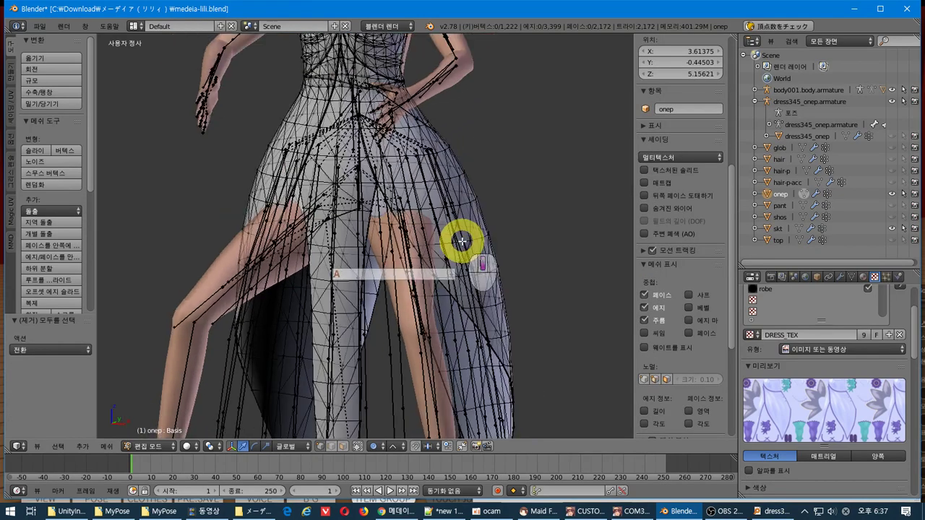
# Select all vertices of the onep mesh and place the 3D cursor on the chest's centre line.
pyautogui.scroll(-3, 465, 239)
pyautogui.press('a')
pyautogui.scroll(5, 434, 228)
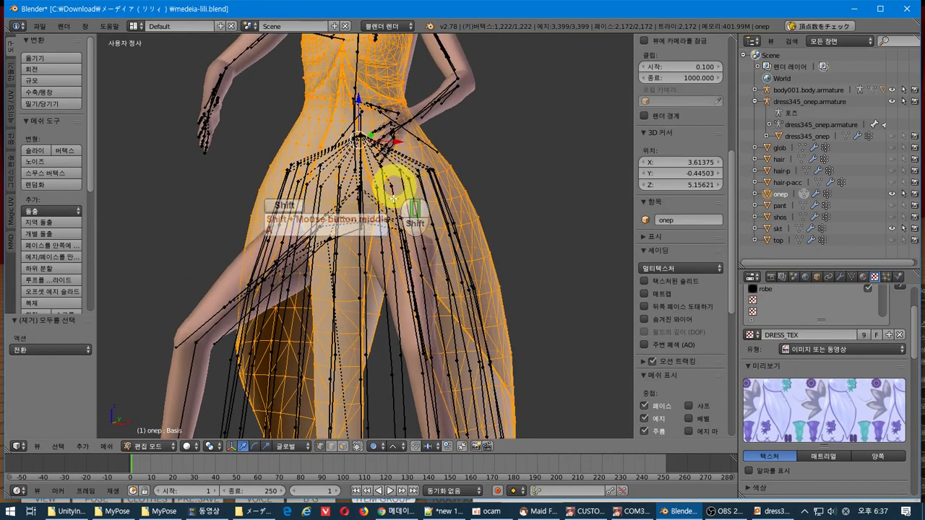
pyautogui.keyDown('shift'); pyautogui.moveTo(392, 186); pyautogui.dragTo(404, 371, button='middle'); pyautogui.keyUp('shift')
pyautogui.click(351, 239)
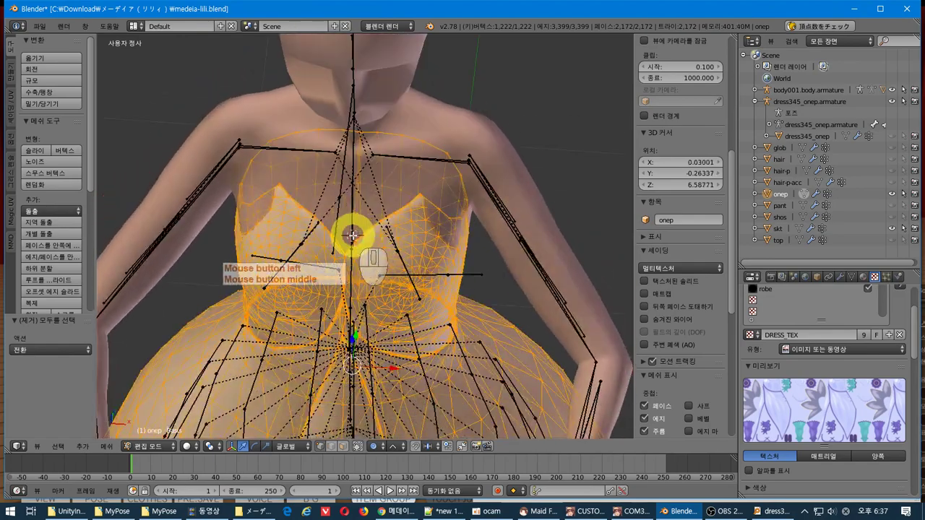
pyautogui.click(352, 246)
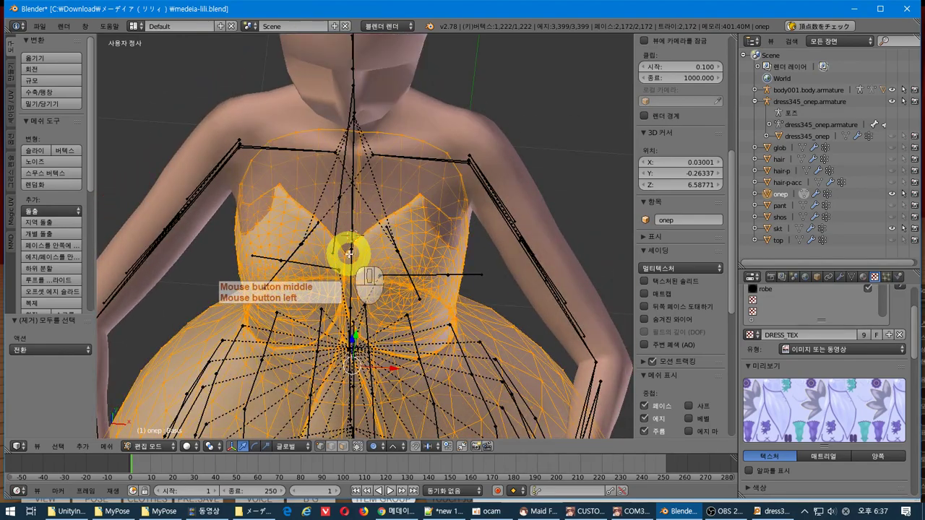
# Set the 3D cursor's location to X 0, Y 0 and Z 6.39969 from the front view.
pyautogui.middleClick(465, 306)
pyautogui.moveTo(466, 307); pyautogui.dragTo(467, 261, button='middle')
pyautogui.press('KP_1')
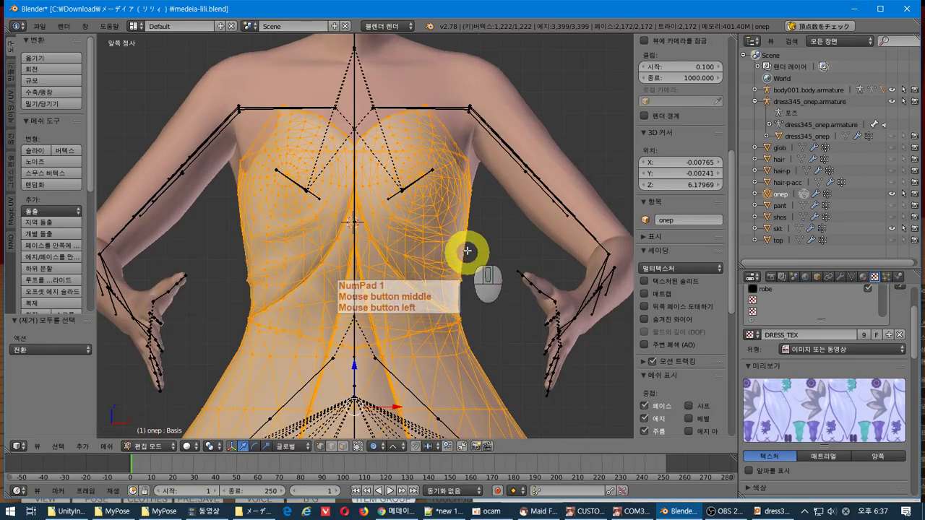
pyautogui.scroll(1, 474, 252)
pyautogui.click(700, 162)
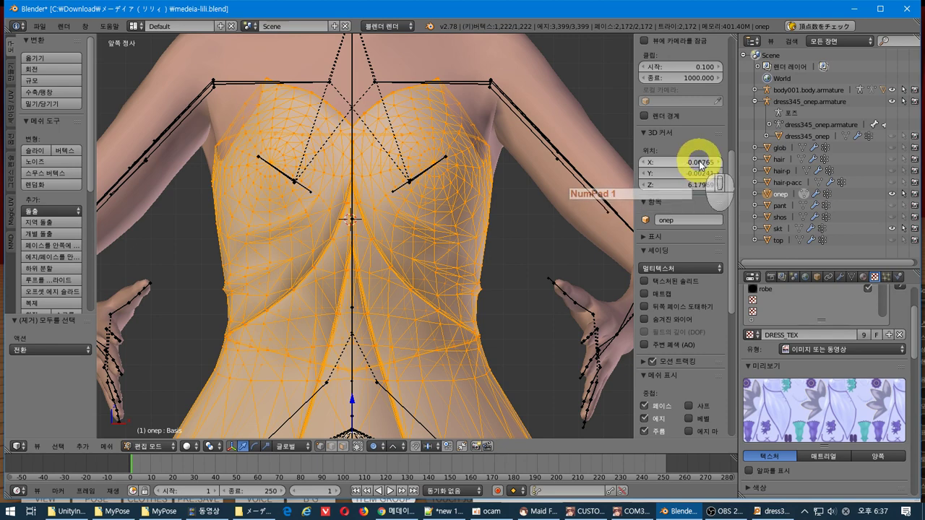
pyautogui.write('0')
pyautogui.click(696, 173)
pyautogui.click(696, 174)
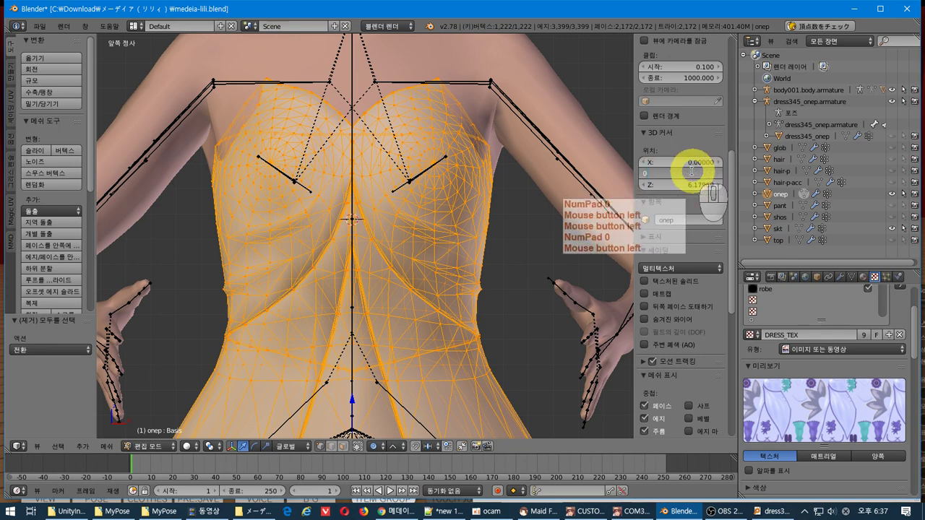
pyautogui.write('0')
pyautogui.press('Return')
pyautogui.click(686, 187)
pyautogui.click(672, 187)
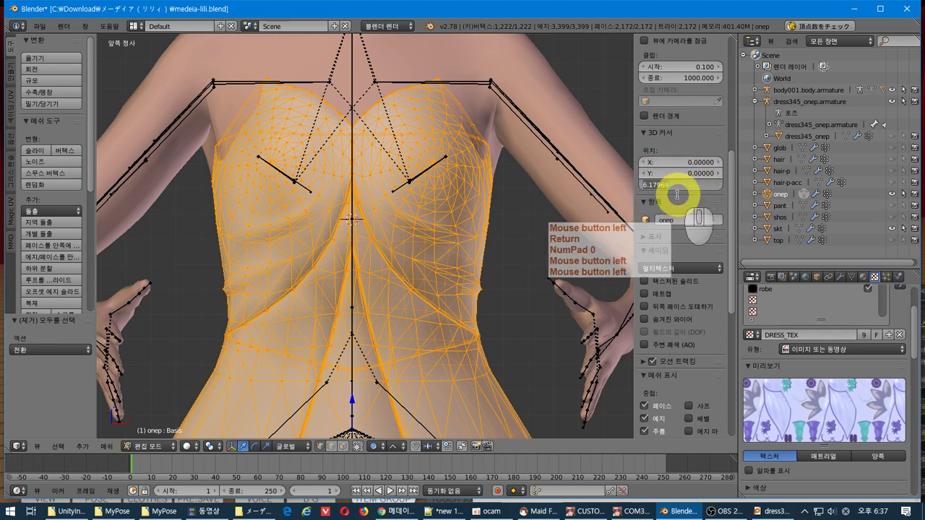
pyautogui.moveTo(661, 188); pyautogui.dragTo(676, 187)
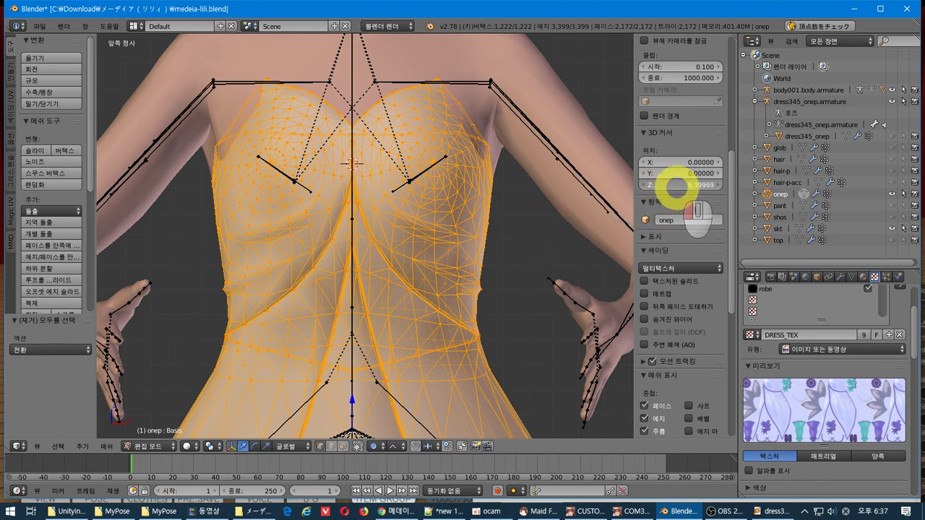
# Leave mesh editing and join the skt skirt object into the onep dress.
pyautogui.scroll(-3, 546, 224)
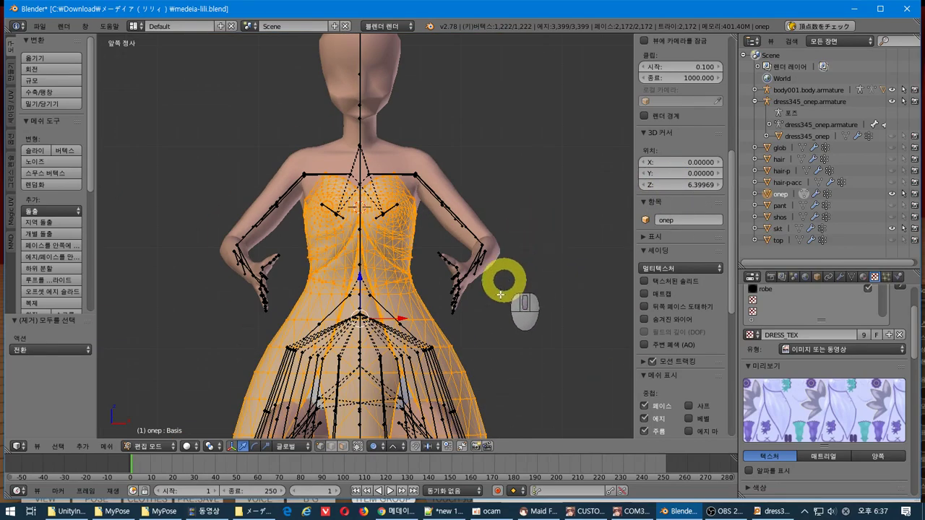
pyautogui.keyDown('shift'); pyautogui.moveTo(482, 397); pyautogui.dragTo(487, 220, button='middle'); pyautogui.keyUp('shift')
pyautogui.scroll(-2, 486, 219)
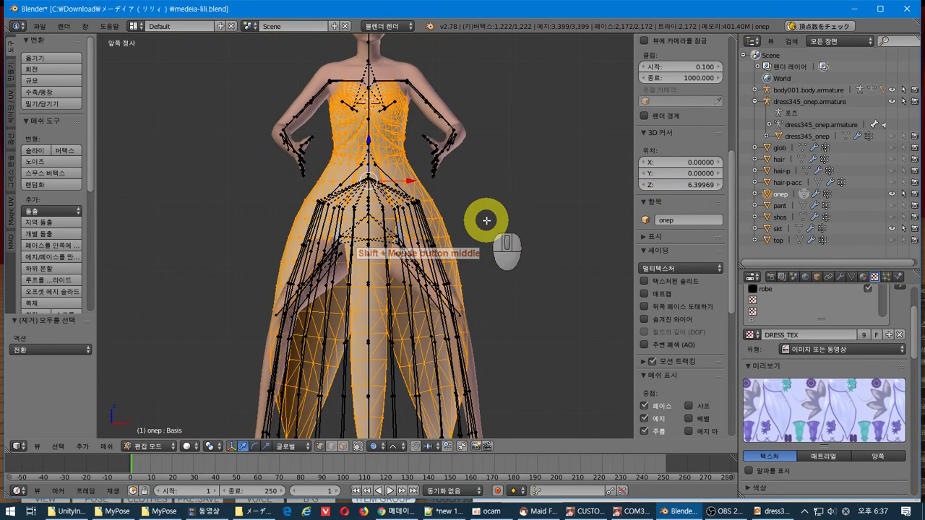
pyautogui.scroll(2, 487, 220)
pyautogui.press('Tab')
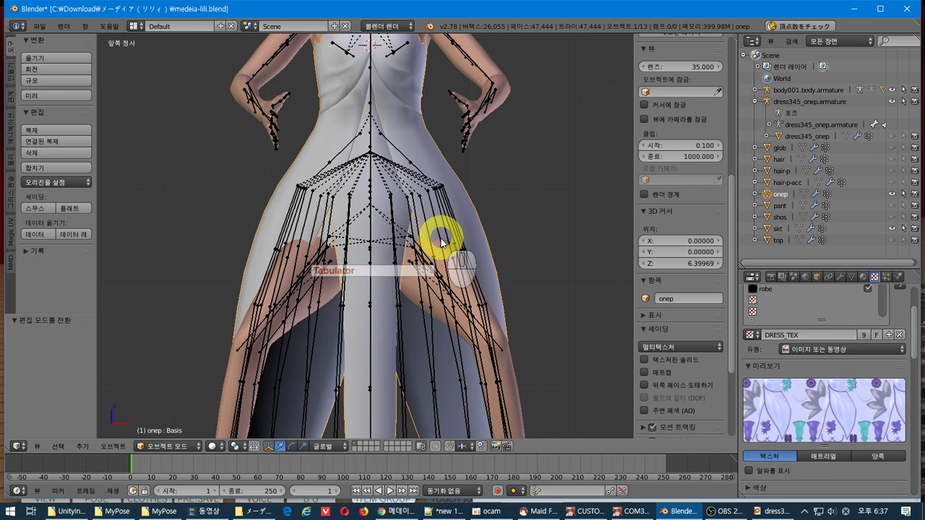
pyautogui.rightClick(329, 239)
pyautogui.rightClick(411, 238)
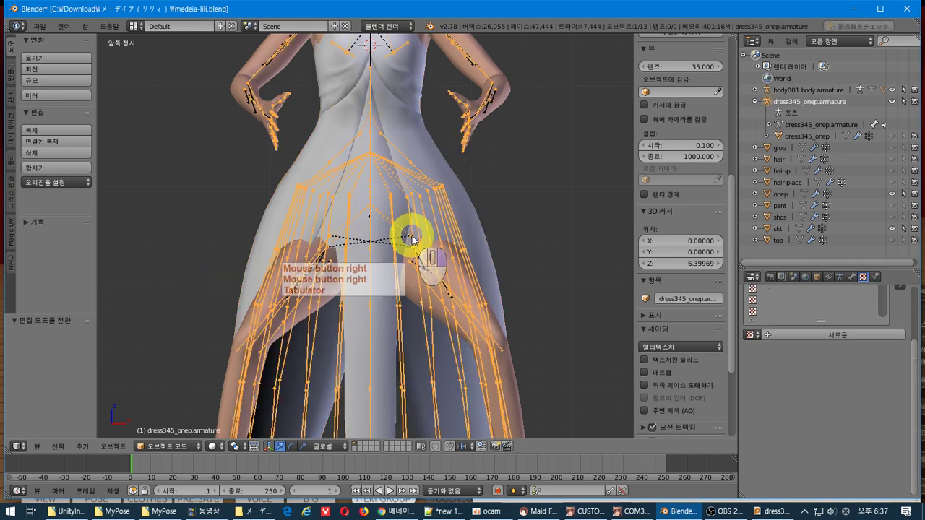
pyautogui.rightClick(413, 239)
pyautogui.rightClick(419, 241)
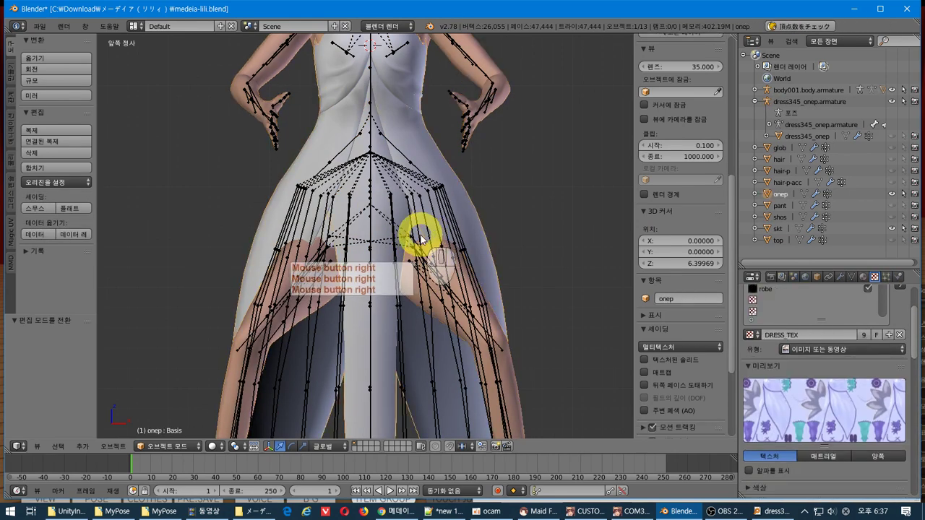
pyautogui.keyDown('shift'); pyautogui.rightClick(459, 193); pyautogui.keyUp('shift')
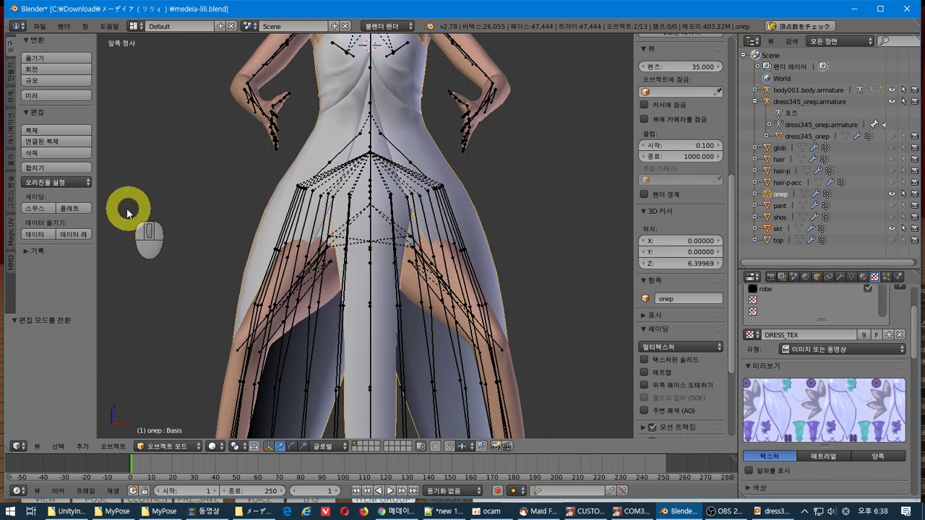
pyautogui.click(68, 174)
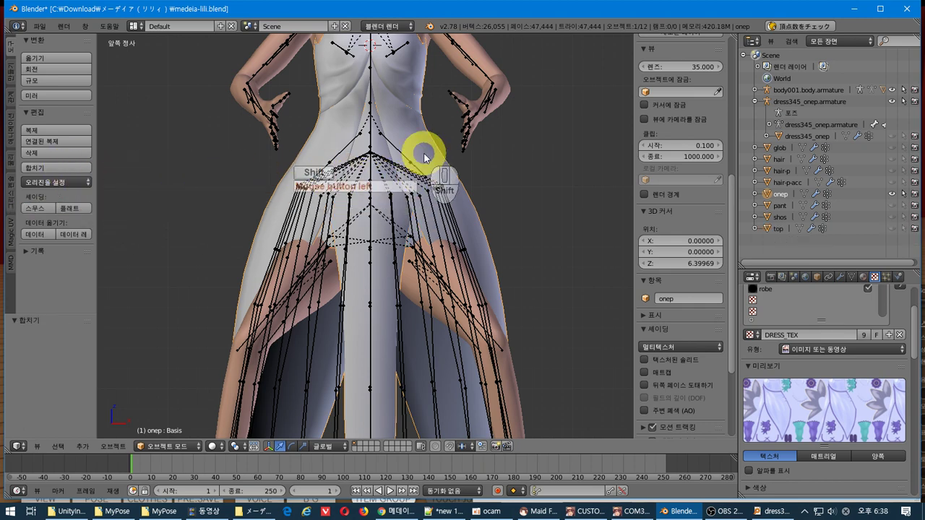
# Select all vertices of the joined onep mesh, scale them to 1.224 along Z and move them about -0.303 along Z.
pyautogui.keyDown('shift'); pyautogui.moveTo(425, 158); pyautogui.dragTo(424, 241, button='middle'); pyautogui.keyUp('shift')
pyautogui.press('Tab')
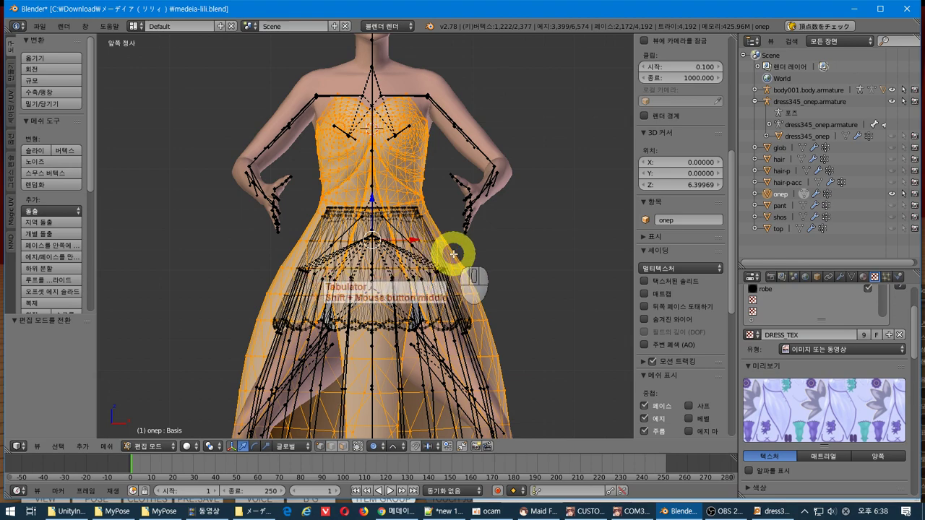
pyautogui.press('a')
pyautogui.press('a')
pyautogui.press('s')
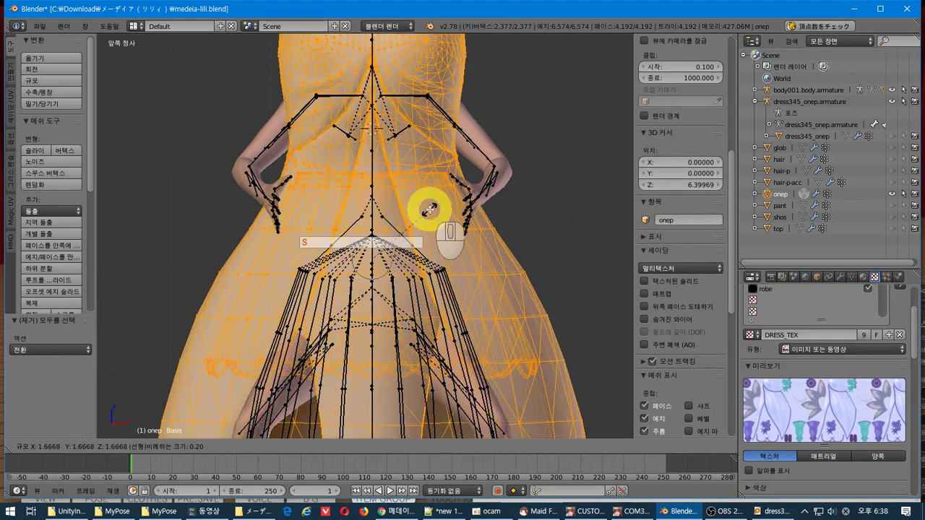
pyautogui.press('Escape')
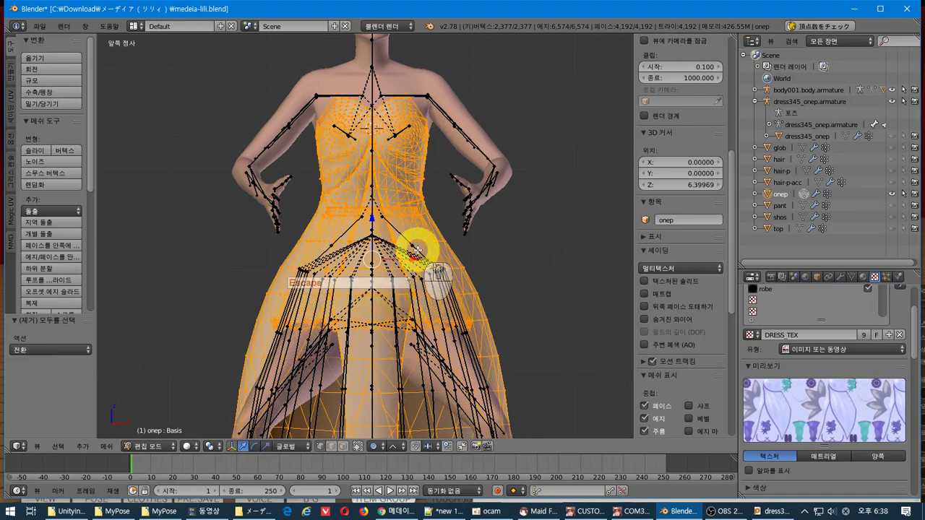
pyautogui.press('s')
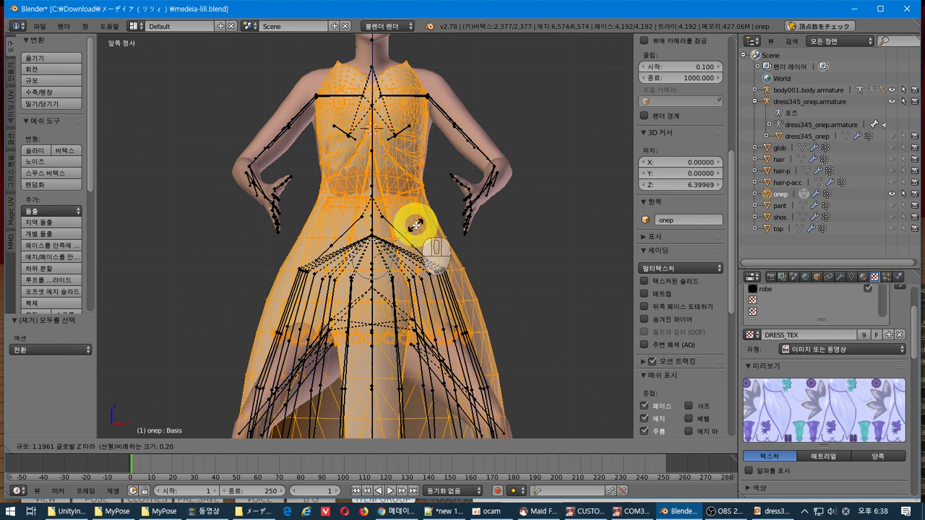
pyautogui.click(417, 225)
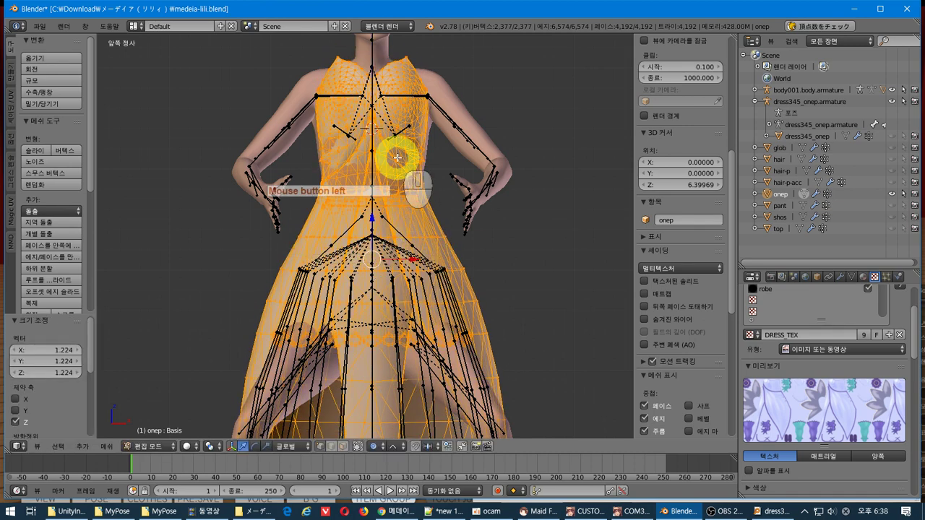
pyautogui.moveTo(372, 217); pyautogui.dragTo(371, 225)
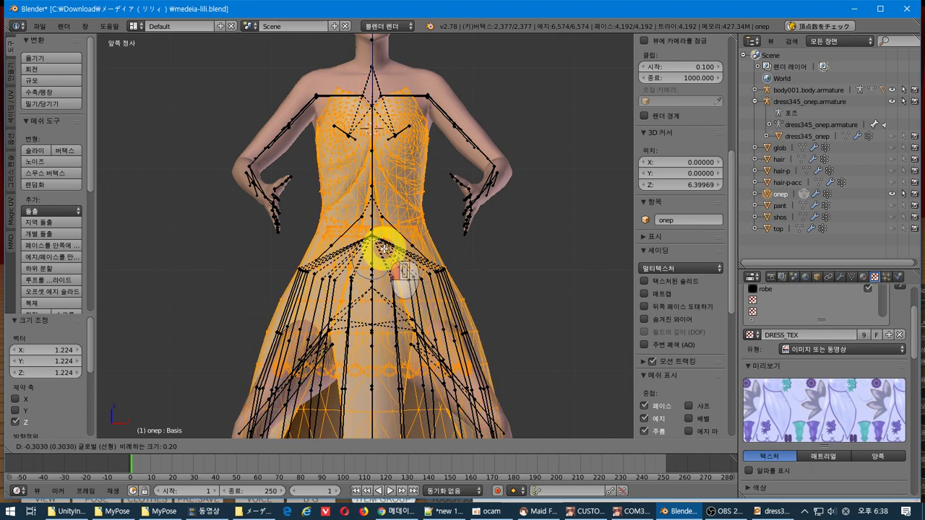
# Try a further 1.173 scale and a -0.269 move along Z on the whole dress, and undo both.
pyautogui.moveTo(429, 265)
pyautogui.mouseDown(button='middle')
pyautogui.moveTo(386, 264)
pyautogui.moveTo(479, 263)
pyautogui.moveTo(465, 275)
pyautogui.moveTo(554, 256)
pyautogui.moveTo(539, 273)
pyautogui.moveTo(482, 277)
pyautogui.moveTo(424, 265)
pyautogui.moveTo(432, 254)
pyautogui.moveTo(483, 258)
pyautogui.moveTo(446, 261)
pyautogui.mouseUp(button='middle')
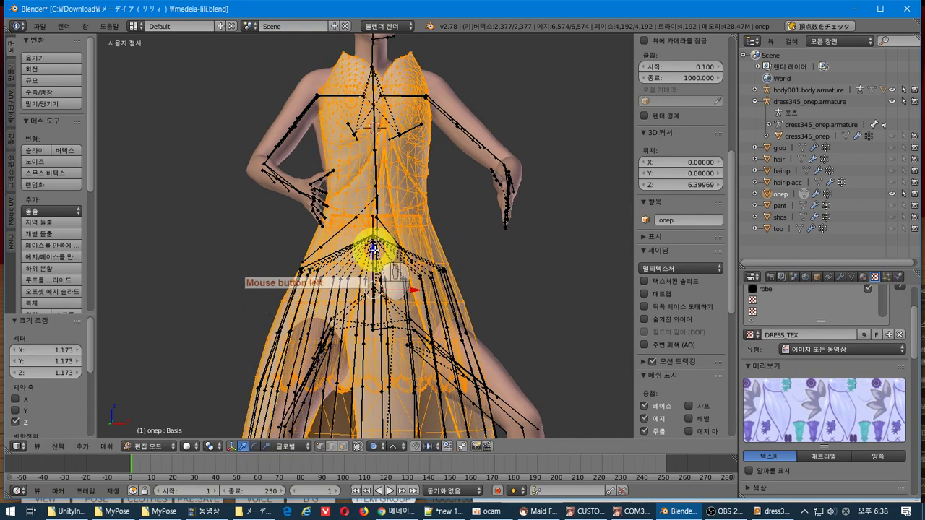
pyautogui.click(376, 275)
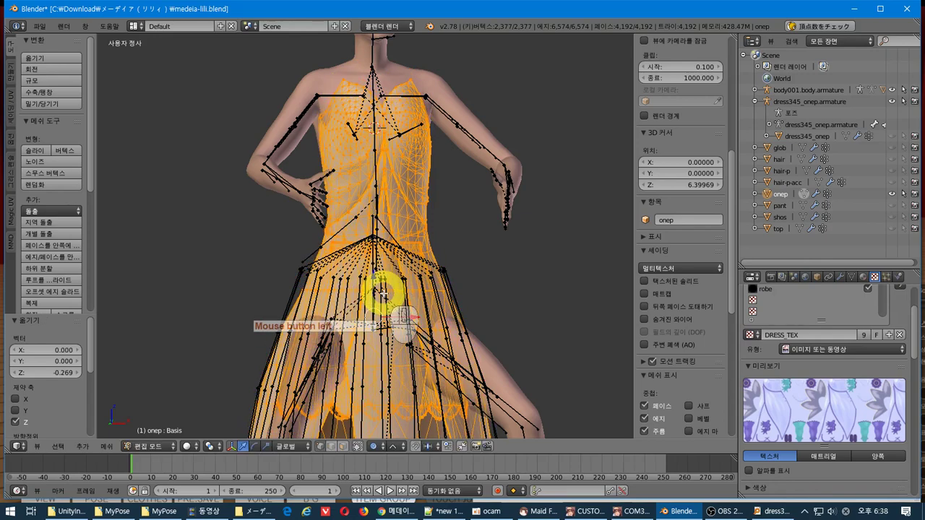
pyautogui.press('KP_1')
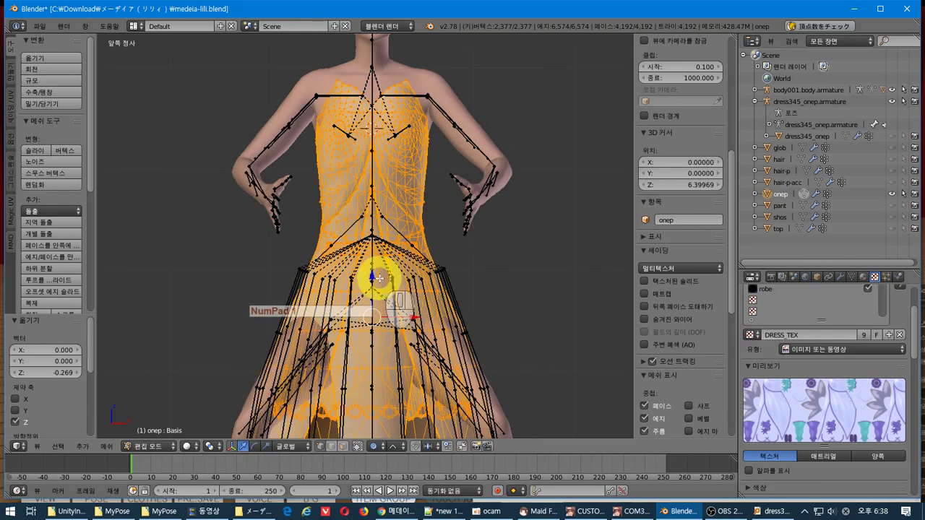
pyautogui.click(372, 276)
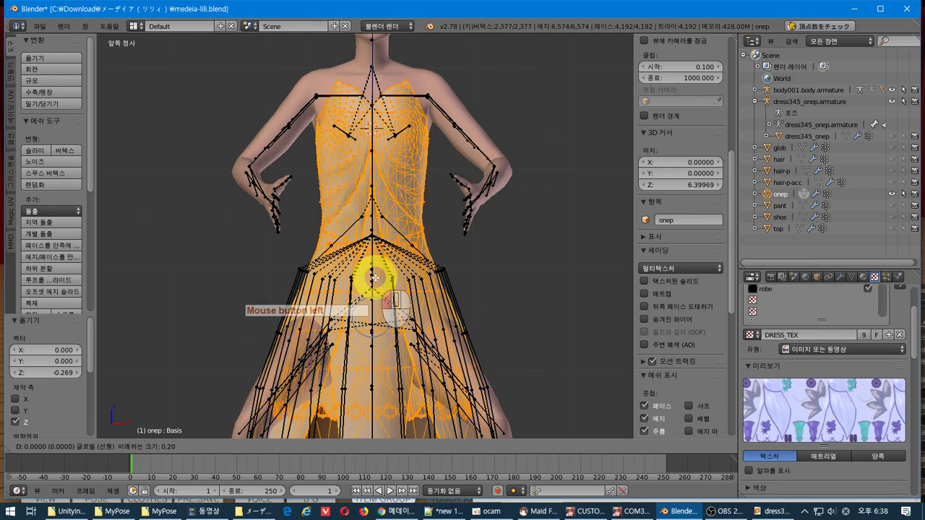
pyautogui.click(299, 310)
pyautogui.moveTo(254, 325)
pyautogui.mouseDown(button='middle')
pyautogui.moveTo(310, 313)
pyautogui.moveTo(268, 320)
pyautogui.mouseUp(button='middle')
pyautogui.hotkey('ctrl', 'z')
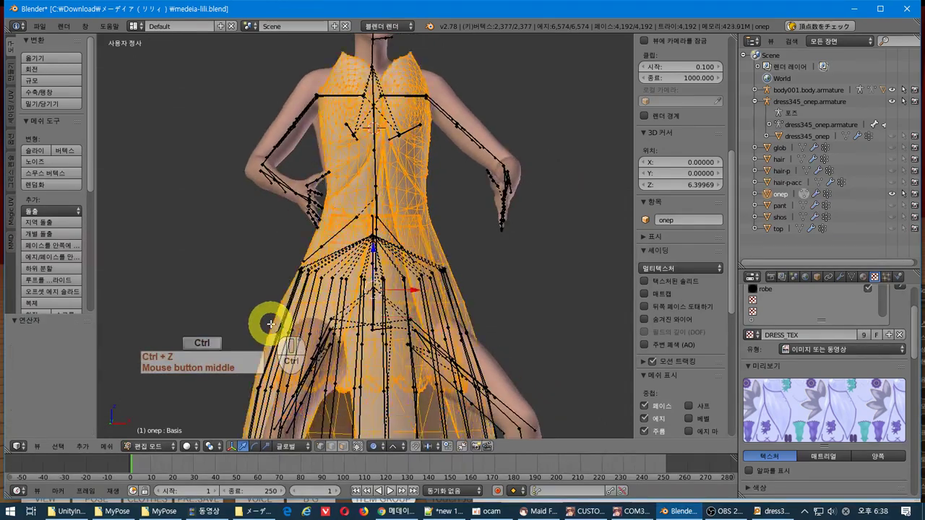
pyautogui.hotkey('ctrl', 'z')
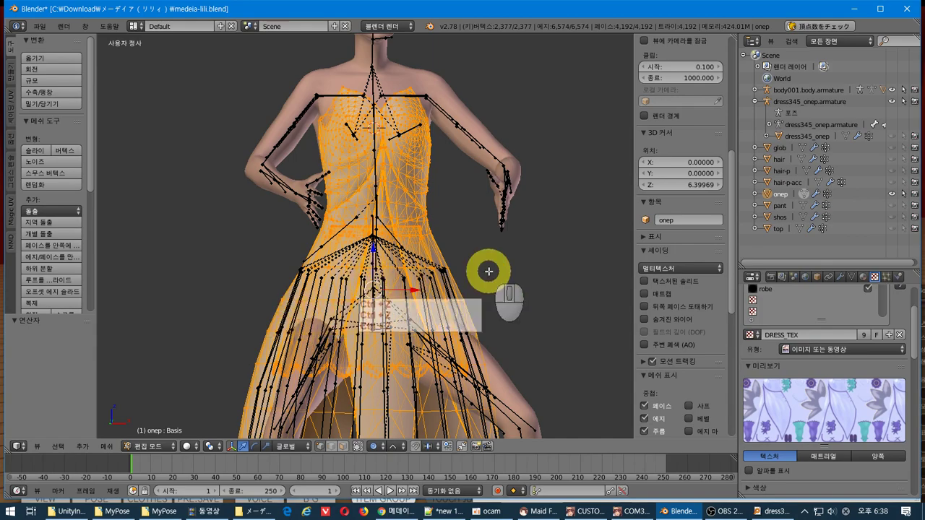
# Examine the fit of the stretched dress on the body from the side and the front.
pyautogui.moveTo(489, 270); pyautogui.dragTo(551, 285, button='middle')
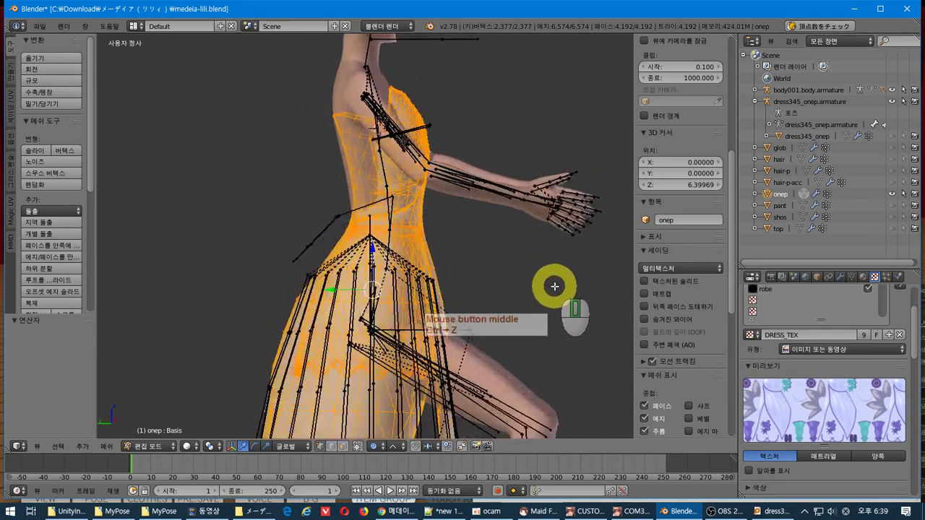
pyautogui.press('KP_3')
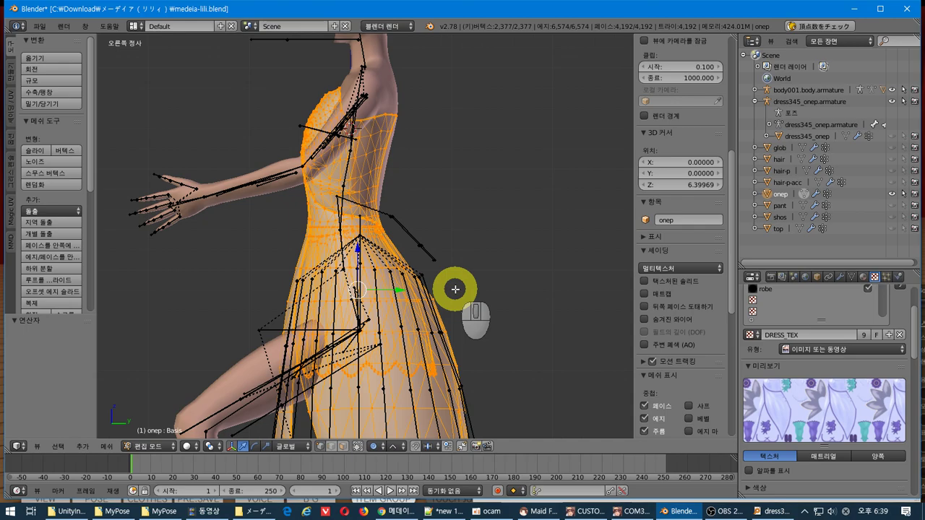
pyautogui.moveTo(440, 289); pyautogui.dragTo(450, 244, button='middle')
pyautogui.press('Tab')
pyautogui.moveTo(516, 268); pyautogui.dragTo(521, 273, button='middle')
pyautogui.rightClick(443, 198)
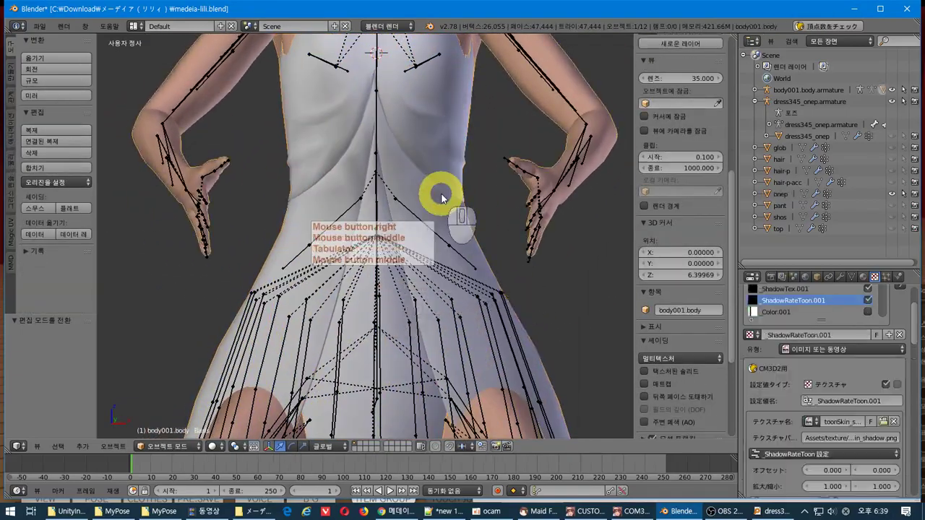
pyautogui.rightClick(464, 263)
pyautogui.moveTo(464, 264); pyautogui.dragTo(428, 274, button='middle')
# Separate the joined onep mesh back into a dress object and a skirt object, and leave mesh editing.
pyautogui.press('Tab')
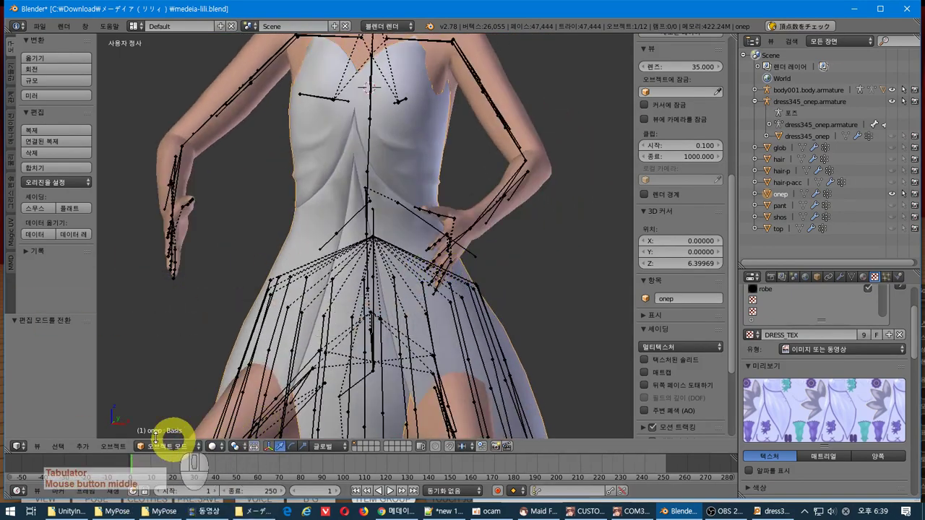
pyautogui.press('Tab')
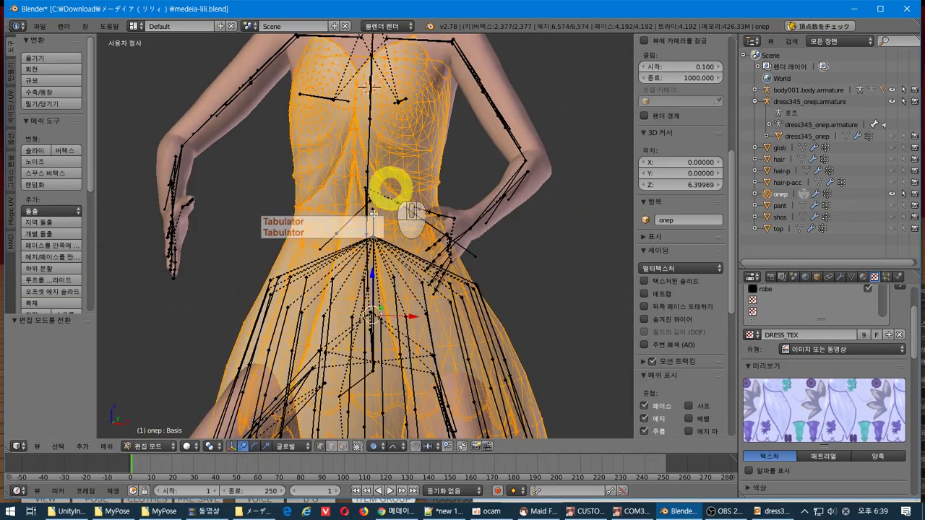
pyautogui.click(117, 449)
pyautogui.click(177, 294)
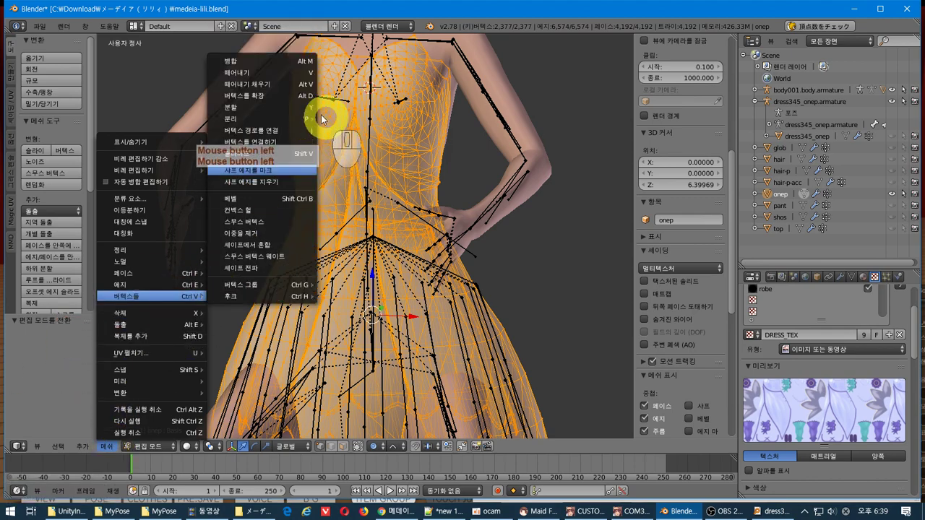
pyautogui.moveTo(322, 119)
pyautogui.click(387, 141)
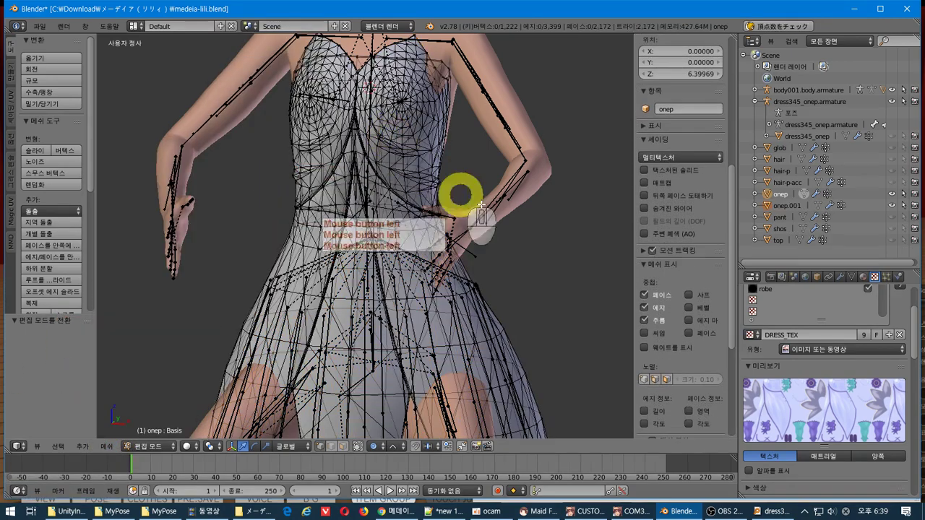
pyautogui.press('Tab')
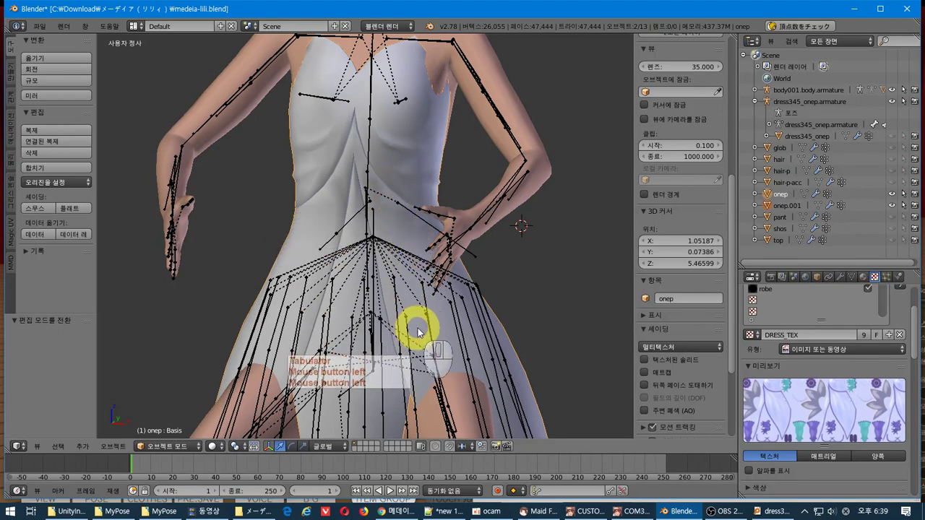
# Compare the body with and without the onep dress from the front by toggling the dress's visibility.
pyautogui.moveTo(417, 331); pyautogui.dragTo(549, 304, button='middle')
pyautogui.click(891, 195)
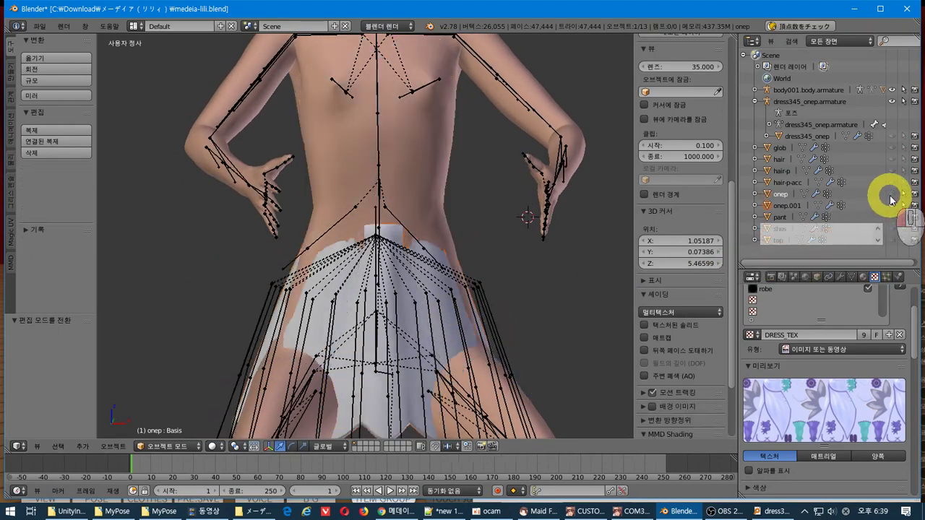
pyautogui.click(891, 194)
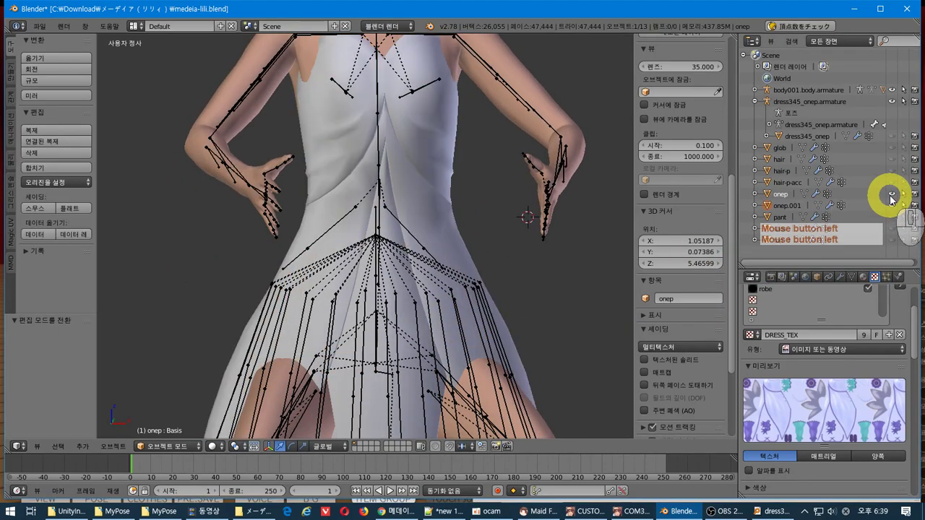
pyautogui.click(891, 195)
pyautogui.click(891, 194)
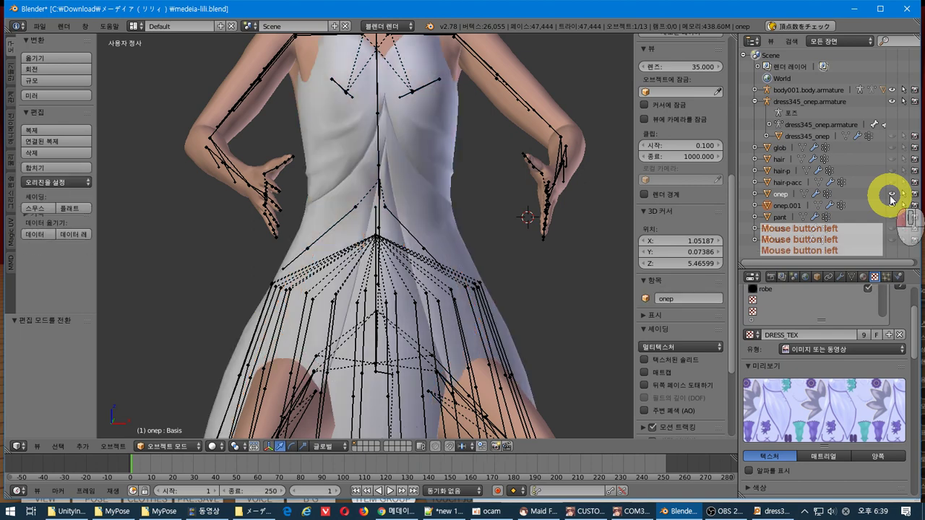
pyautogui.click(890, 195)
pyautogui.click(890, 196)
pyautogui.click(891, 195)
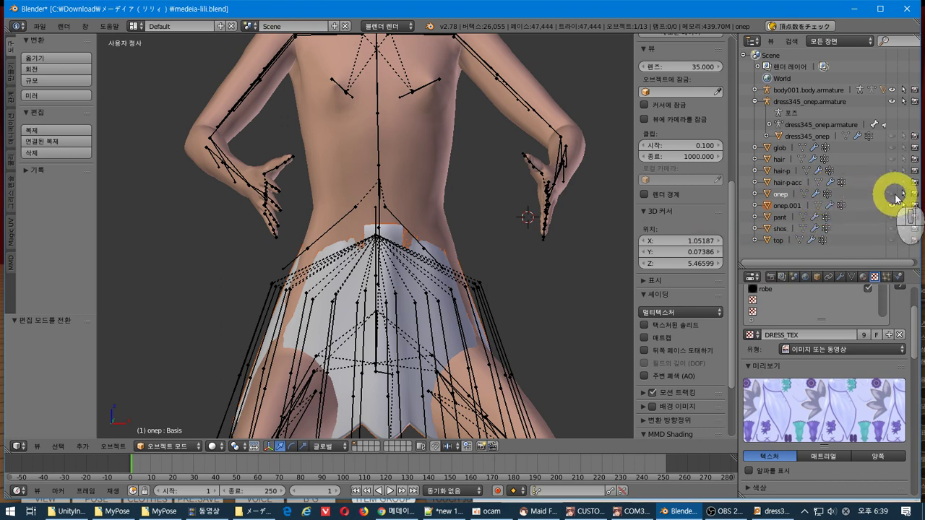
pyautogui.click(892, 194)
# Enter mesh editing on the onep dress and select the vertices along the dip of its right armpit.
pyautogui.keyDown('shift'); pyautogui.moveTo(318, 162); pyautogui.dragTo(321, 255, button='middle'); pyautogui.keyUp('shift')
pyautogui.rightClick(463, 215)
pyautogui.press('Tab')
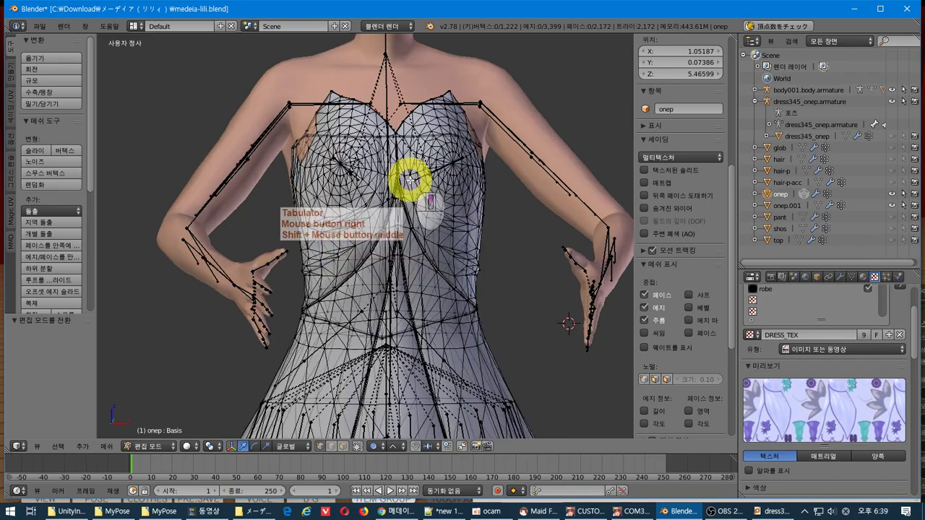
pyautogui.scroll(3, 391, 178)
pyautogui.moveTo(391, 178); pyautogui.dragTo(383, 242, button='middle')
pyautogui.moveTo(289, 194); pyautogui.dragTo(252, 138, button='middle')
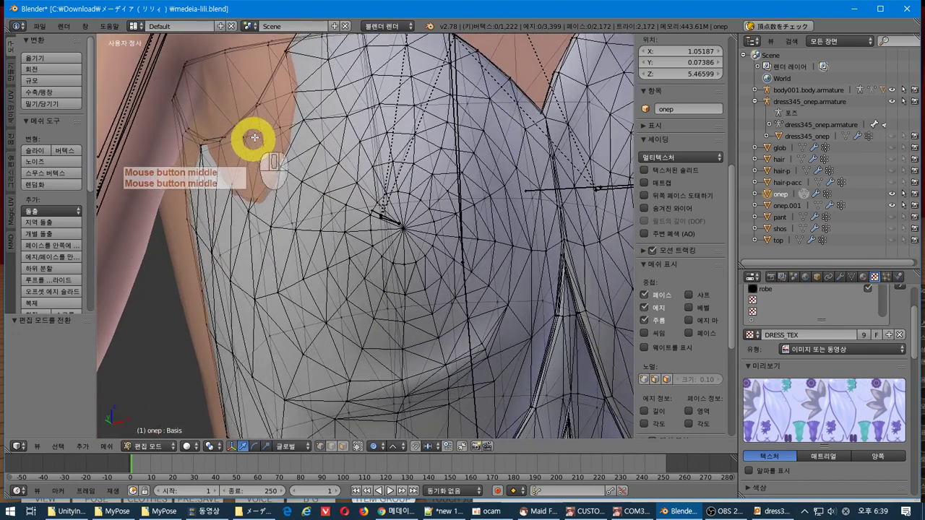
pyautogui.press('b')
pyautogui.moveTo(264, 113)
pyautogui.mouseDown()
pyautogui.moveTo(248, 97)
pyautogui.moveTo(265, 124)
pyautogui.mouseUp()
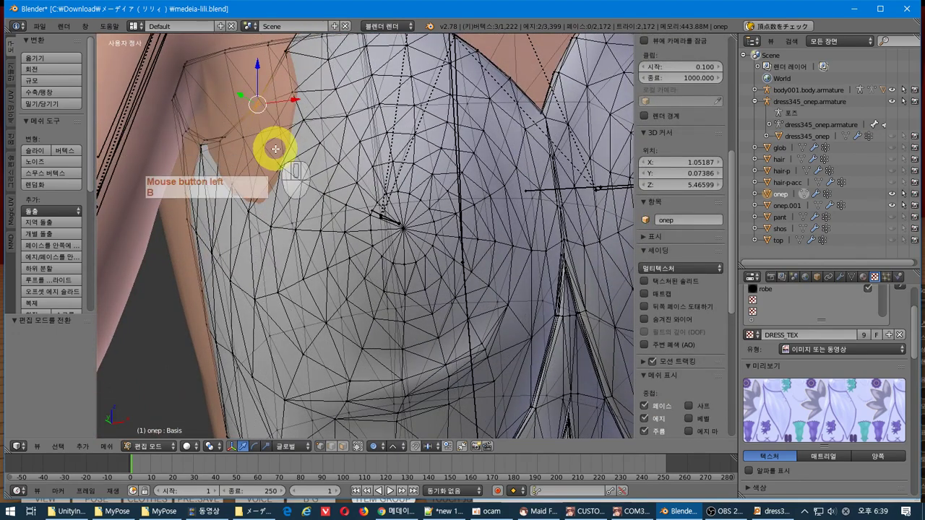
pyautogui.click(223, 125)
pyautogui.press('b')
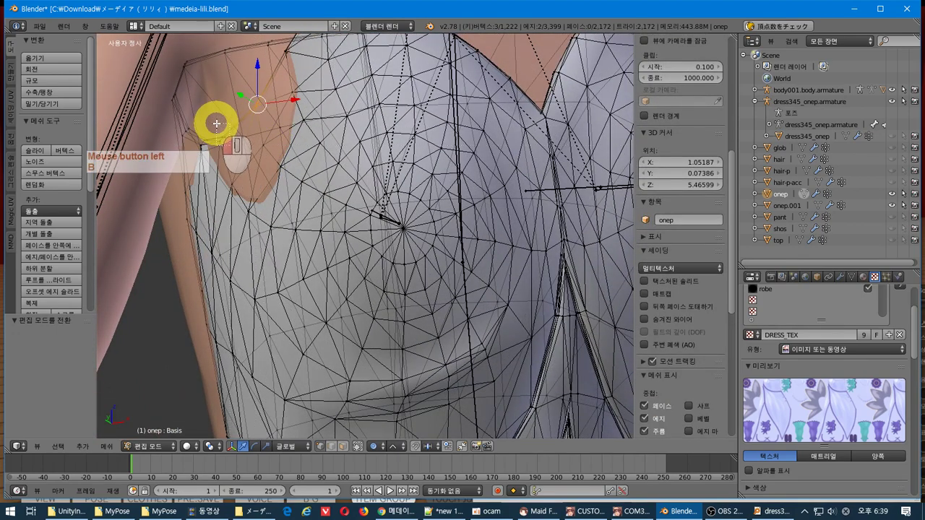
pyautogui.moveTo(212, 125); pyautogui.dragTo(231, 141)
# Add the matching vertices along the left armpit of the dress to the selection.
pyautogui.moveTo(419, 207); pyautogui.dragTo(489, 197, button='middle')
pyautogui.click(465, 163)
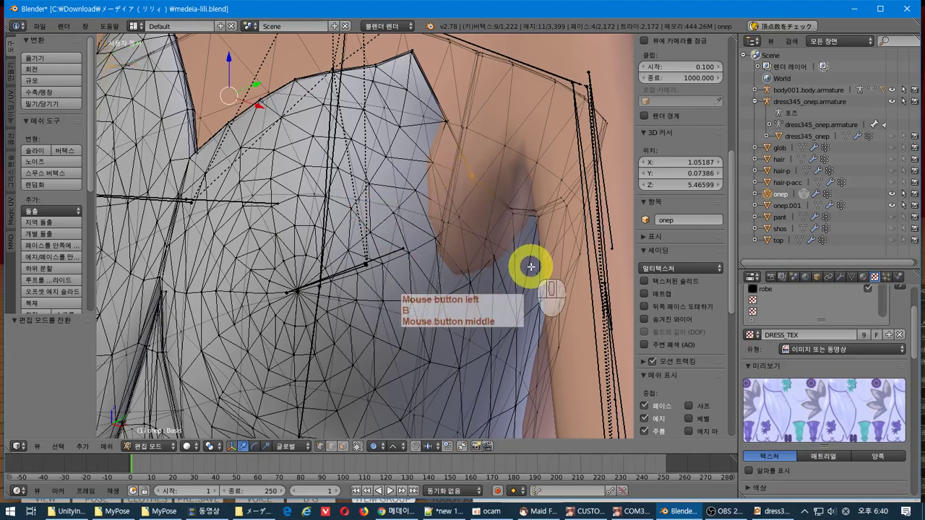
pyautogui.moveTo(517, 218); pyautogui.dragTo(455, 265)
pyautogui.moveTo(454, 264); pyautogui.dragTo(419, 268, button='middle')
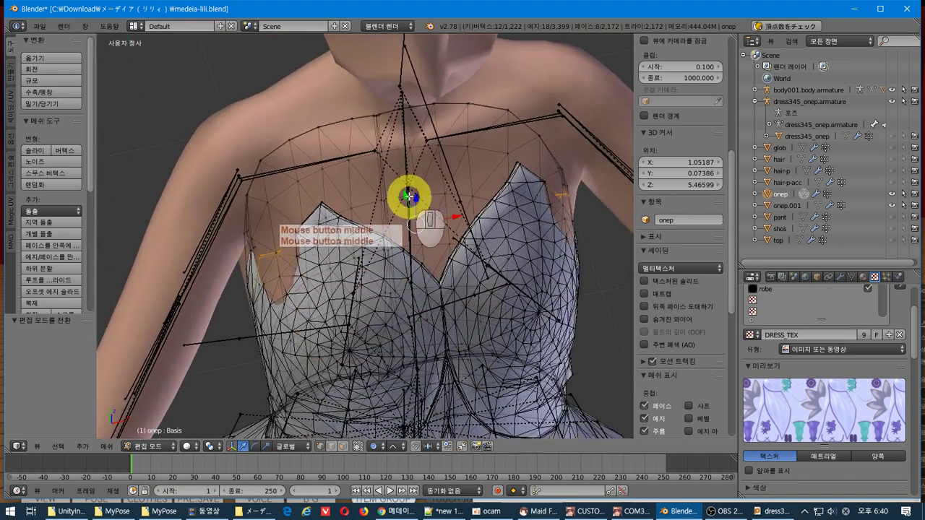
# Try moving the selected armpit vertices along Y with proportional editing, and undo each attempt.
pyautogui.moveTo(406, 195); pyautogui.dragTo(413, 205)
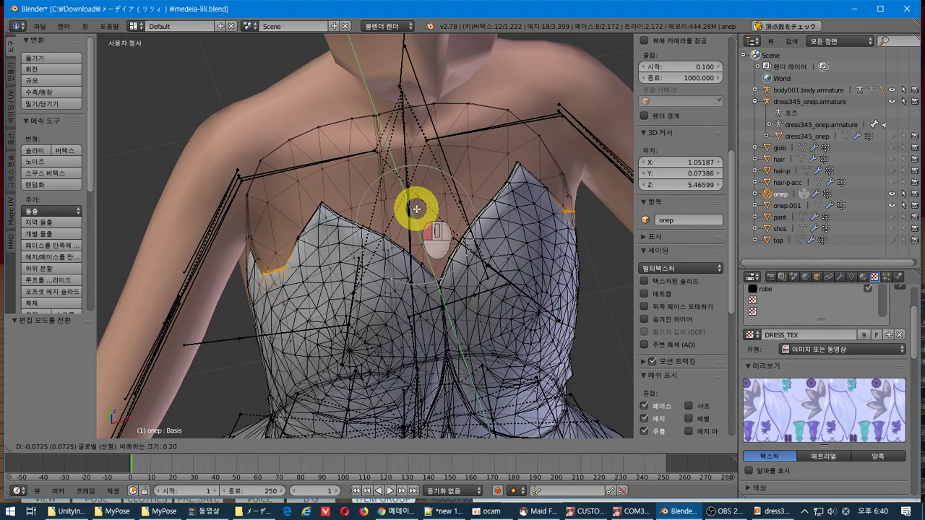
pyautogui.hotkey('ctrl', 'z')
pyautogui.moveTo(417, 209); pyautogui.dragTo(404, 194)
pyautogui.hotkey('ctrl', 'z')
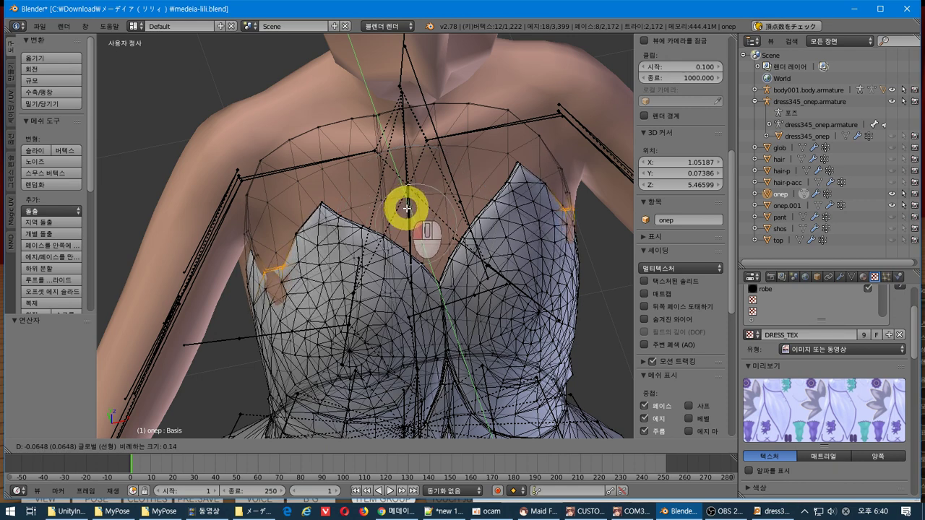
pyautogui.click(407, 207)
pyautogui.moveTo(407, 207); pyautogui.dragTo(380, 233, button='middle')
pyautogui.hotkey('ctrl', 'z')
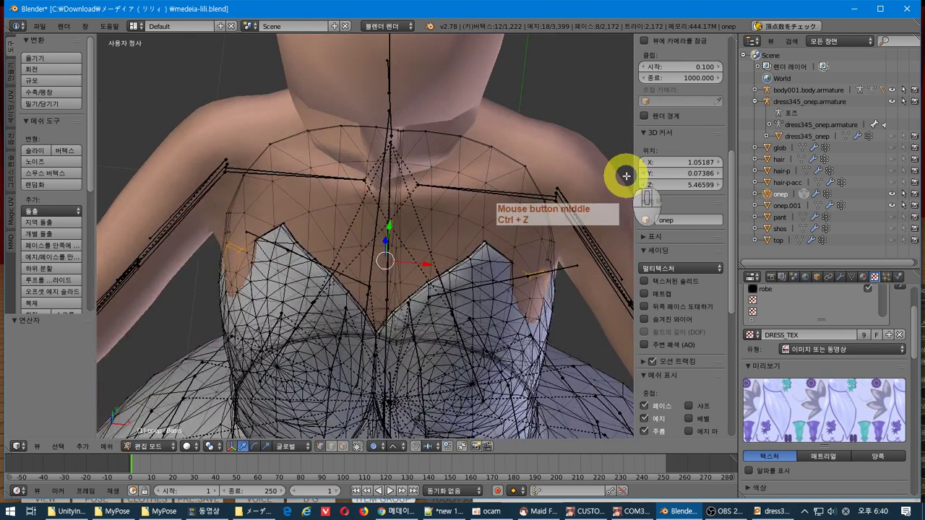
# Set the 3D cursor's X and Y location to 0.
pyautogui.middleClick(719, 167)
pyautogui.click(696, 162)
pyautogui.click(687, 163)
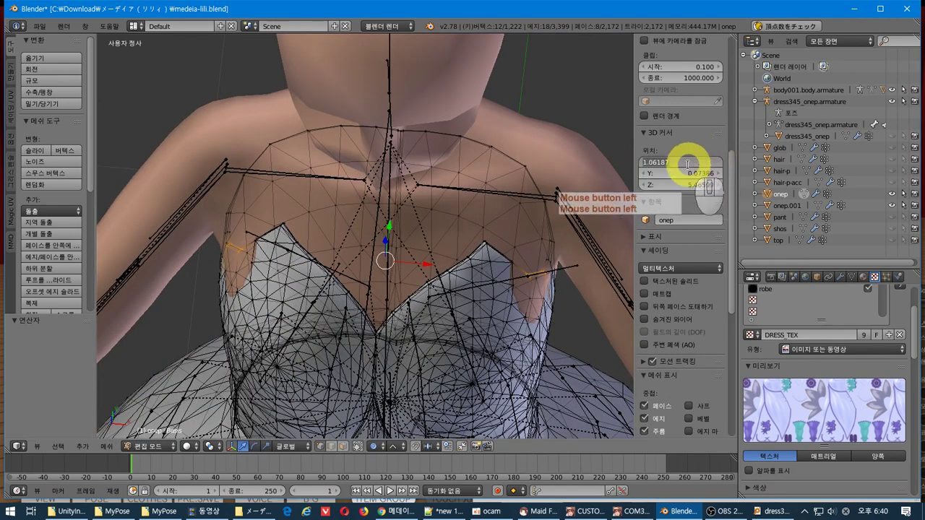
pyautogui.write('0')
pyautogui.click(690, 174)
pyautogui.click(691, 174)
pyautogui.write('0')
pyautogui.press('Return')
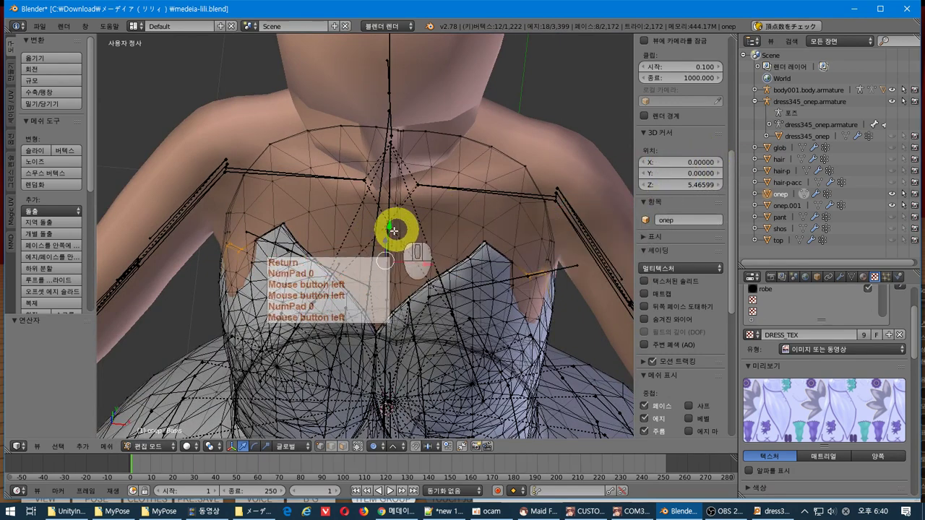
# Try scaling the armpit vertices to about 1.13 in X and Y with proportional editing, and undo it.
pyautogui.press('s')
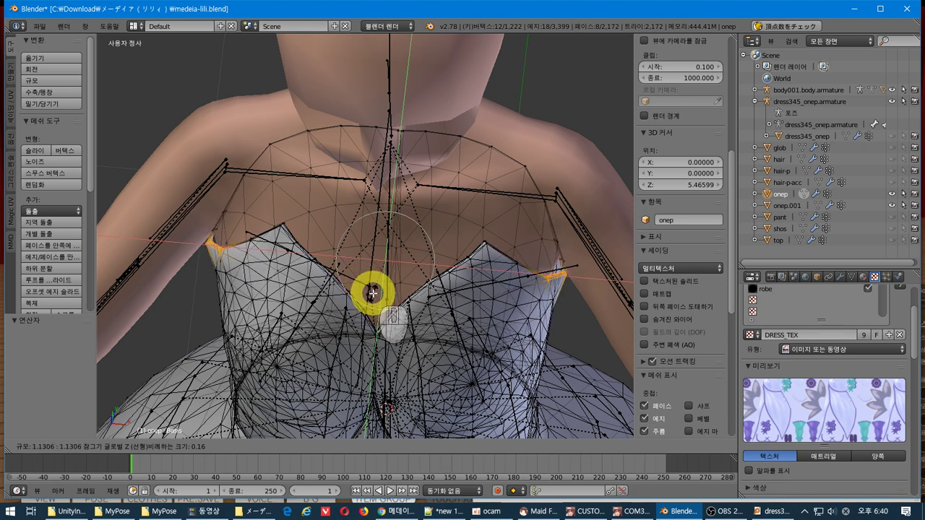
pyautogui.click(373, 292)
pyautogui.moveTo(373, 295)
pyautogui.mouseDown(button='middle')
pyautogui.moveTo(384, 264)
pyautogui.moveTo(389, 274)
pyautogui.moveTo(369, 268)
pyautogui.moveTo(383, 293)
pyautogui.moveTo(374, 296)
pyautogui.moveTo(371, 285)
pyautogui.mouseUp(button='middle')
pyautogui.hotkey('ctrl', 'z')
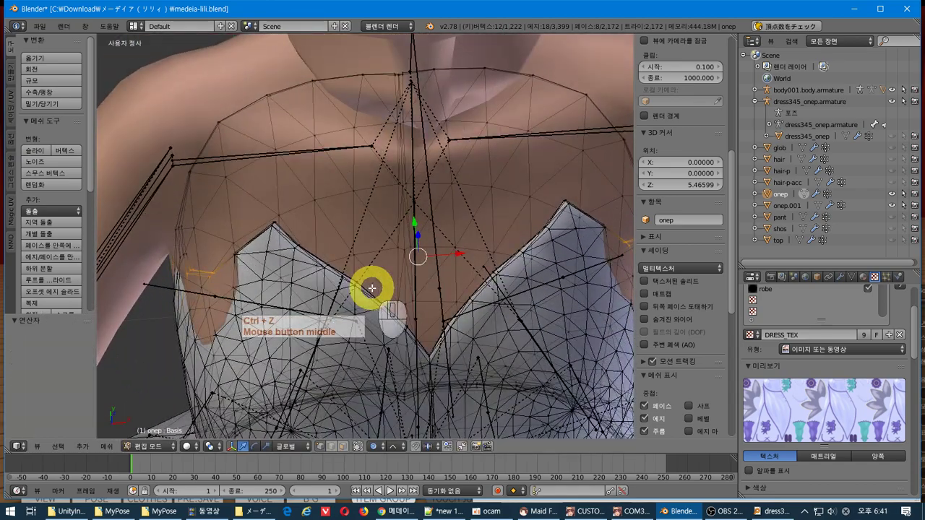
# Scale the selected armpit vertices to 1.078 in X and Y, and move only six of them -0.015 along Y.
pyautogui.press('s')
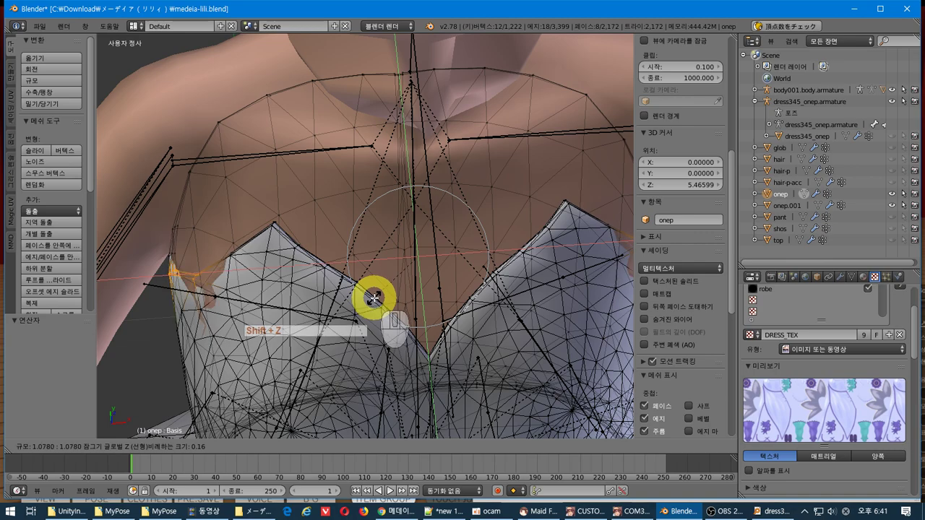
pyautogui.click(373, 297)
pyautogui.moveTo(285, 296); pyautogui.dragTo(533, 279, button='middle')
pyautogui.keyDown('shift'); pyautogui.click(243, 295); pyautogui.keyUp('shift')
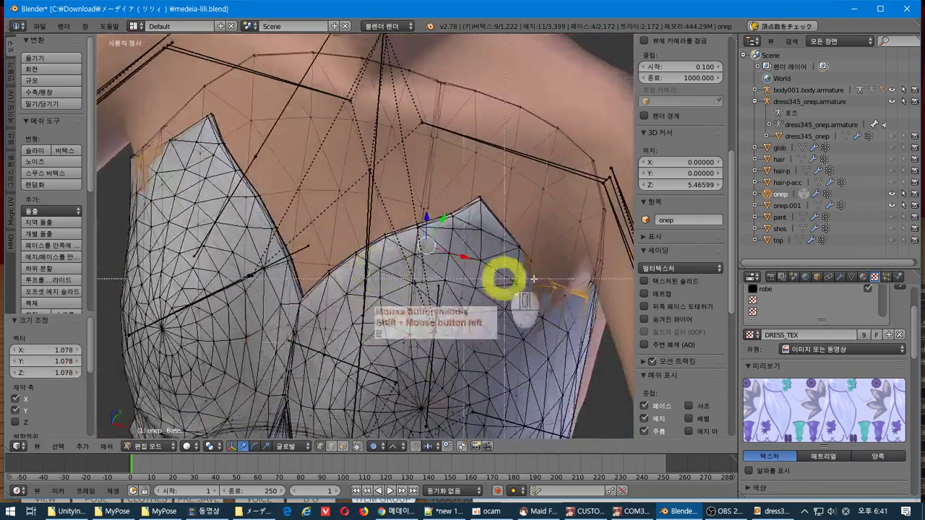
pyautogui.keyDown('shift'); pyautogui.moveTo(595, 270); pyautogui.dragTo(549, 329); pyautogui.keyUp('shift')
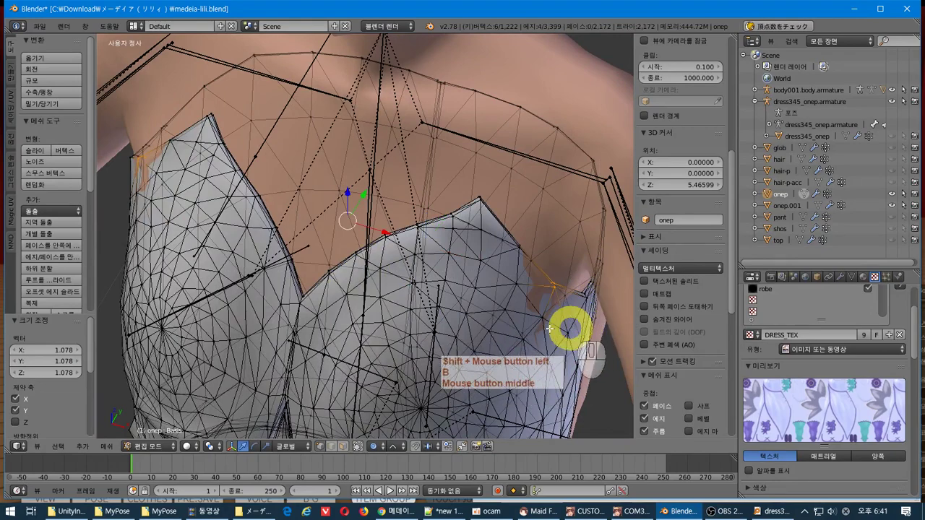
pyautogui.moveTo(363, 193); pyautogui.dragTo(360, 195)
pyautogui.moveTo(360, 195); pyautogui.dragTo(313, 200, button='middle')
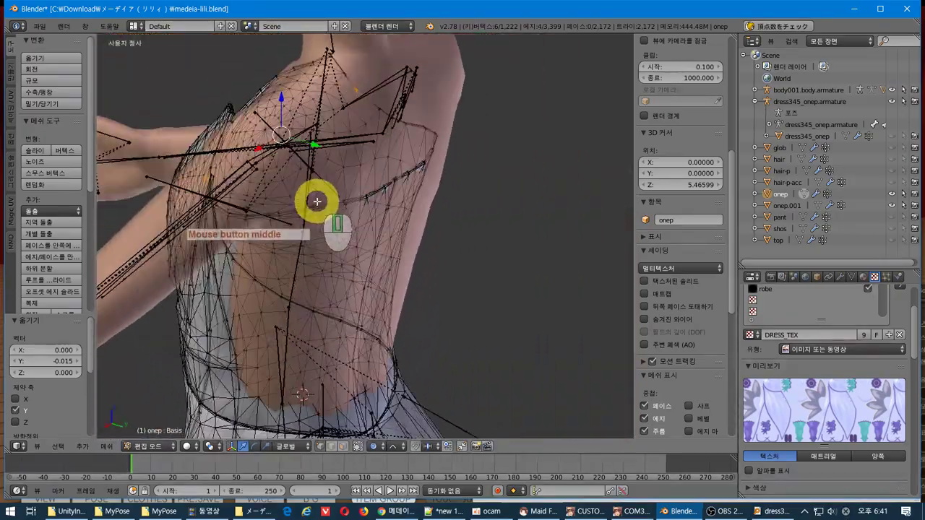
# Replace the selection with the vertices of the dress's back panel, leaving out those near the waist.
pyautogui.press('a')
pyautogui.moveTo(364, 215); pyautogui.dragTo(418, 197, button='middle')
pyautogui.press('KP_3')
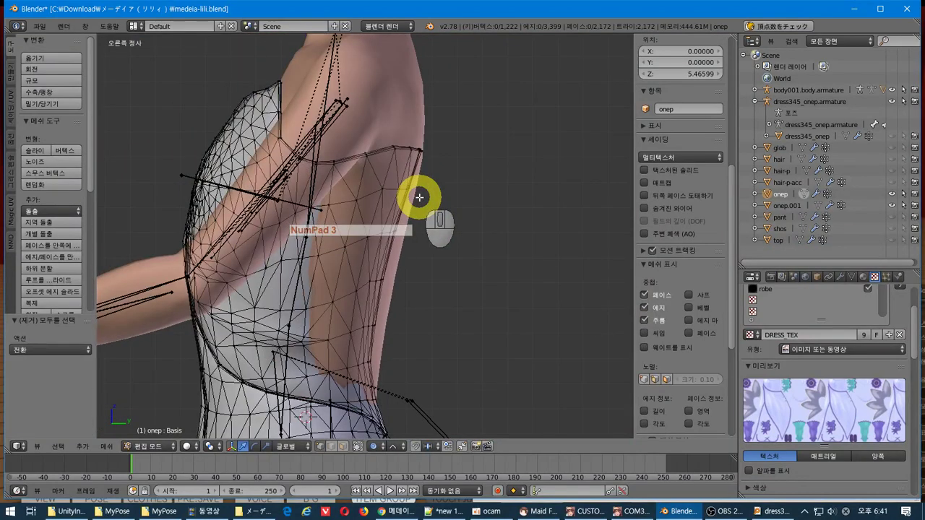
pyautogui.moveTo(425, 217); pyautogui.dragTo(369, 414)
pyautogui.moveTo(369, 414); pyautogui.dragTo(289, 419, button='middle')
pyautogui.press('b')
pyautogui.keyDown('shift'); pyautogui.moveTo(325, 403); pyautogui.dragTo(433, 413); pyautogui.keyUp('shift')
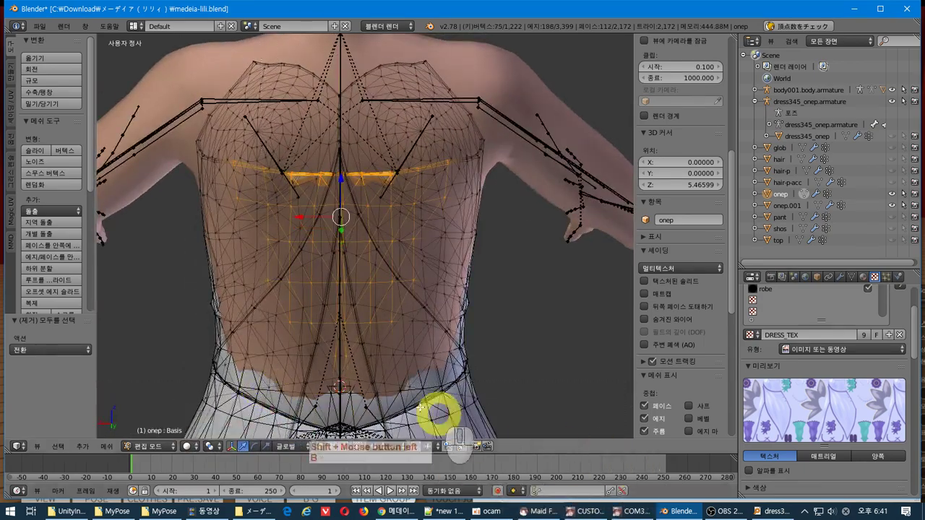
pyautogui.moveTo(434, 412); pyautogui.dragTo(377, 215, button='middle')
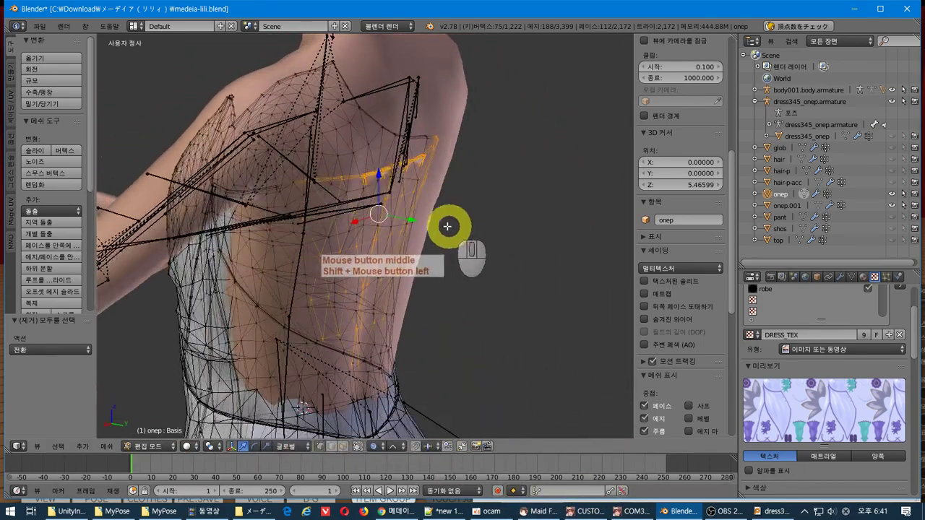
# Try moving the selected back vertices about 0.03 along Y with proportional editing, and undo it.
pyautogui.moveTo(414, 223); pyautogui.dragTo(416, 225)
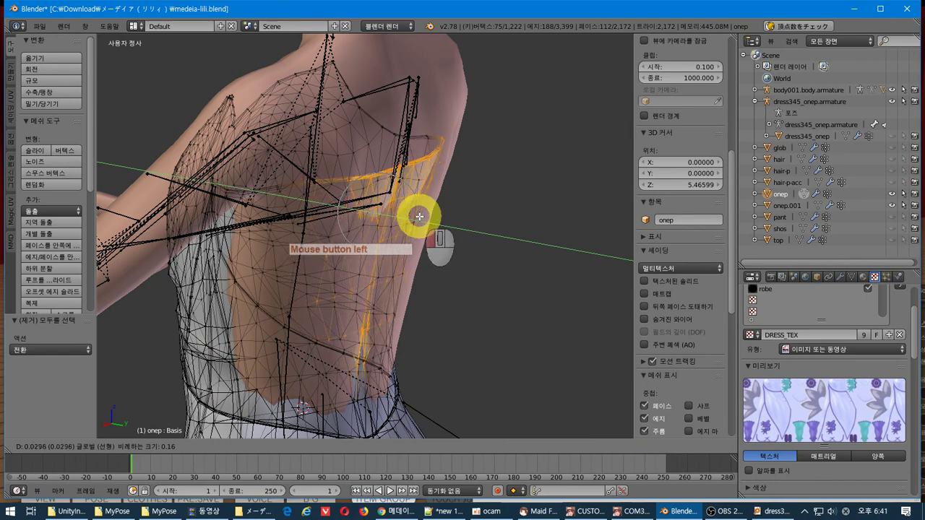
pyautogui.moveTo(409, 217); pyautogui.dragTo(420, 220)
pyautogui.hotkey('ctrl', 'z')
# Grow the back panel selection and remove the lower vertices near the waistline from it.
pyautogui.moveTo(490, 229); pyautogui.dragTo(521, 295, button='middle')
pyautogui.hotkey('ctrl', 'shift', 'z')
pyautogui.press('b')
pyautogui.keyDown('shift'); pyautogui.moveTo(404, 384); pyautogui.dragTo(264, 462); pyautogui.keyUp('shift')
pyautogui.moveTo(357, 331); pyautogui.dragTo(371, 330, button='middle')
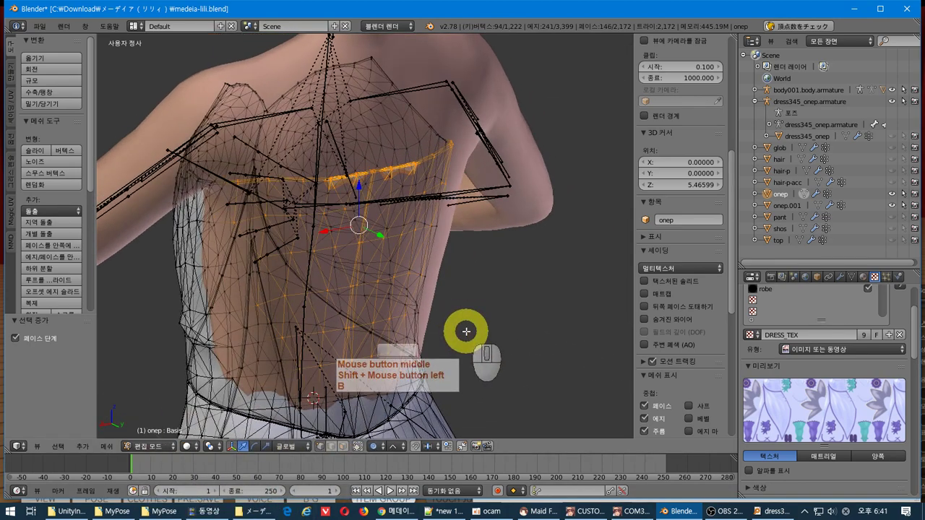
pyautogui.press('ctrl+KP_Add')
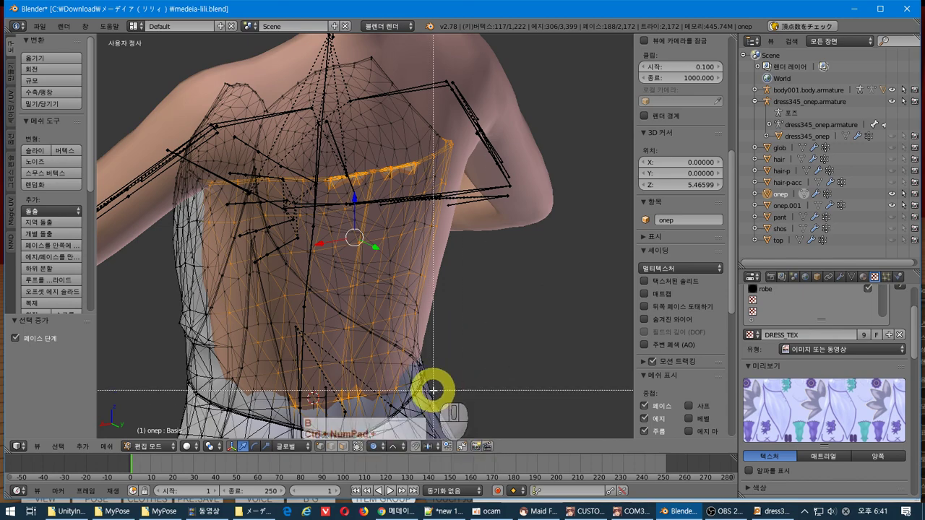
pyautogui.press('b')
pyautogui.keyDown('shift'); pyautogui.moveTo(368, 396); pyautogui.dragTo(419, 379); pyautogui.keyUp('shift')
# Deselect the outermost vertices of the back selection on both sides below the armpits.
pyautogui.moveTo(499, 336); pyautogui.dragTo(528, 311, button='middle')
pyautogui.press('b')
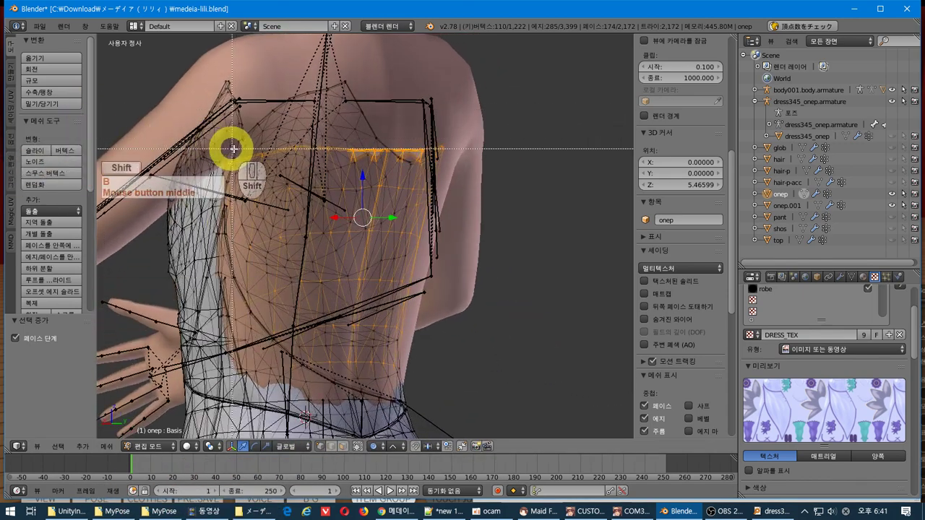
pyautogui.keyDown('shift'); pyautogui.moveTo(231, 149); pyautogui.dragTo(52, 269); pyautogui.keyUp('shift')
pyautogui.moveTo(516, 241); pyautogui.dragTo(394, 228, button='middle')
pyautogui.press('b')
pyautogui.keyDown('shift'); pyautogui.moveTo(491, 138); pyautogui.dragTo(458, 223); pyautogui.keyUp('shift')
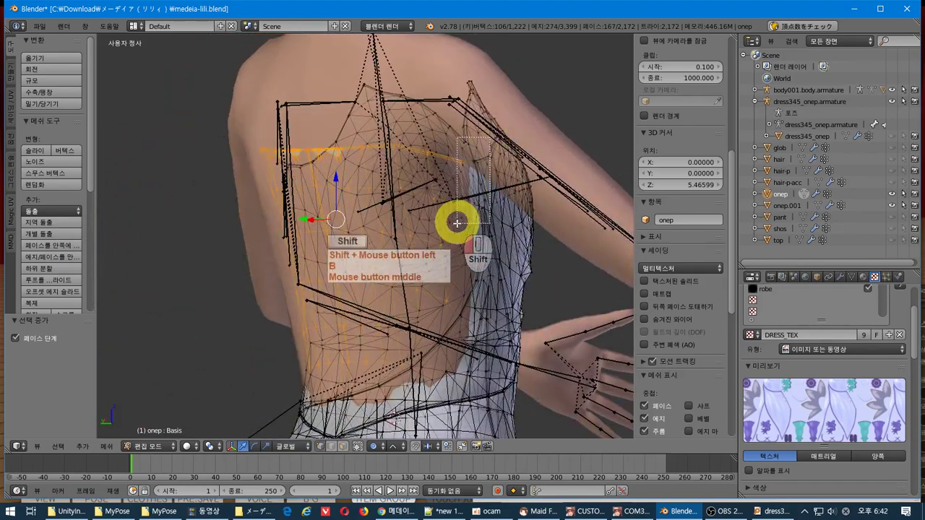
# Set the 3D cursor's Z location to 6.41599.
pyautogui.moveTo(458, 223); pyautogui.dragTo(350, 302, button='middle')
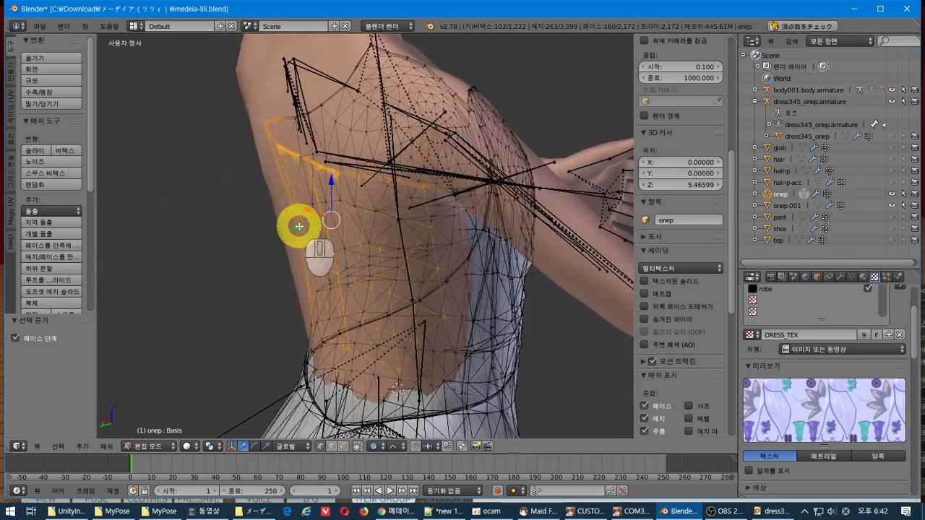
pyautogui.click(298, 226)
pyautogui.click(299, 227)
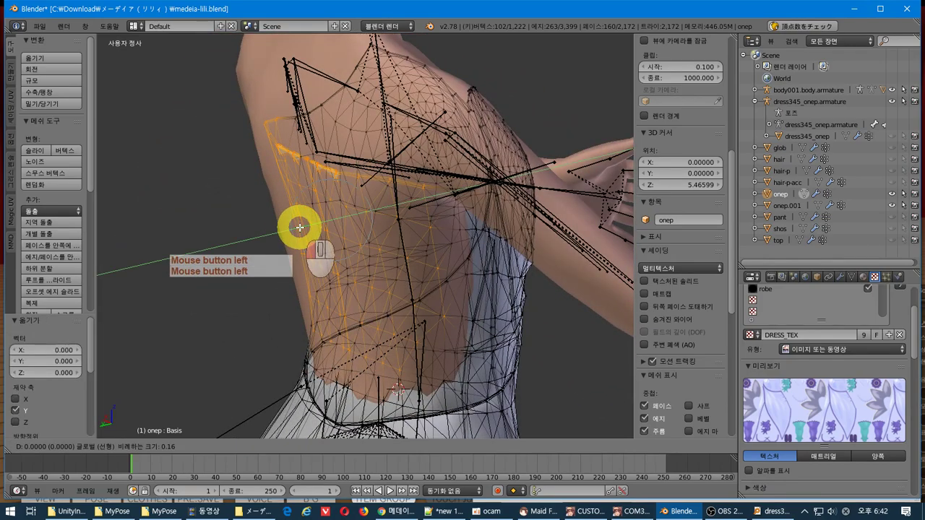
pyautogui.moveTo(308, 231); pyautogui.dragTo(328, 287, button='middle')
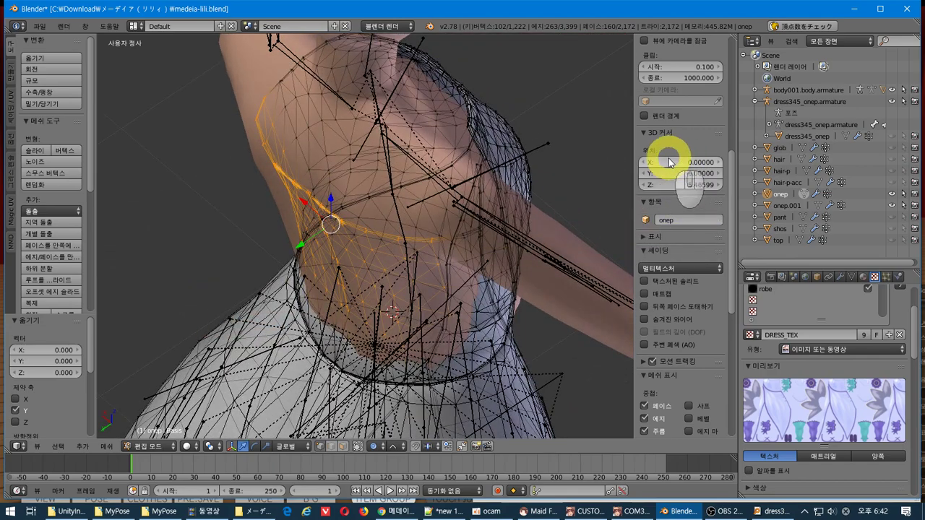
pyautogui.moveTo(481, 221); pyautogui.dragTo(615, 186, button='middle')
pyautogui.moveTo(666, 186)
pyautogui.mouseDown()
pyautogui.moveTo(729, 195)
pyautogui.moveTo(667, 189)
pyautogui.mouseUp()
pyautogui.moveTo(347, 232); pyautogui.dragTo(330, 207, button='middle')
pyautogui.press('s')
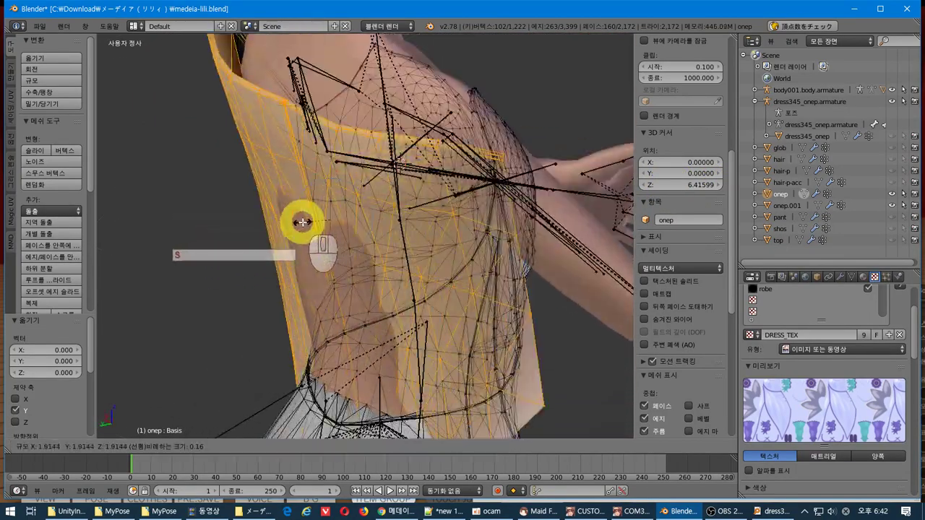
pyautogui.moveTo(308, 218)
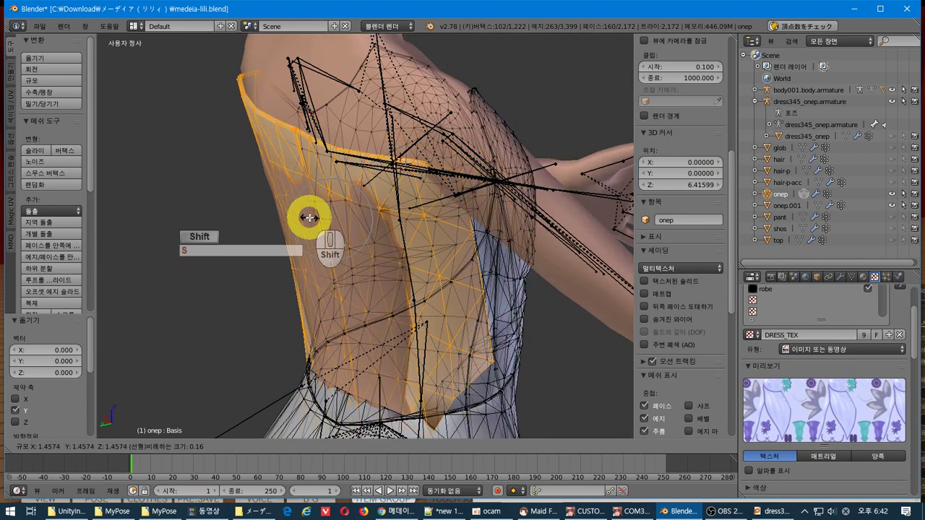
pyautogui.hotkey('shift', 'z')
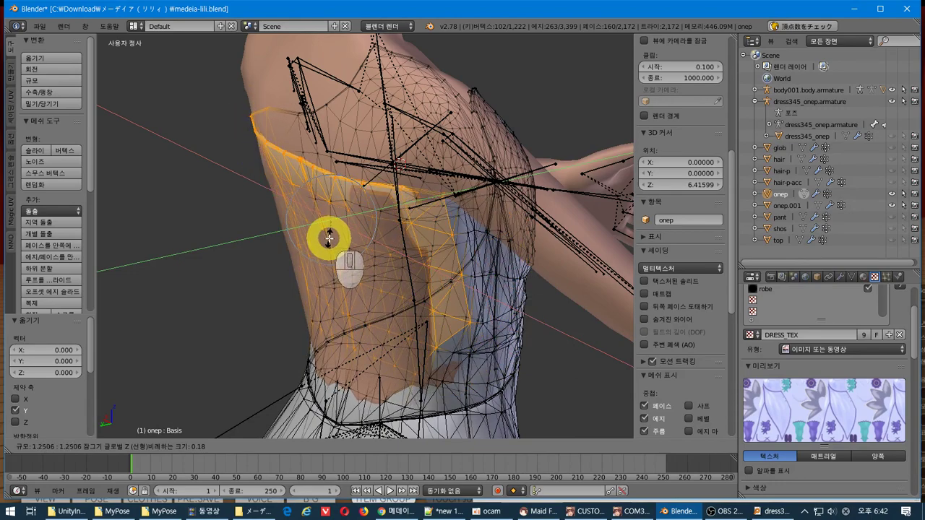
pyautogui.press('Escape')
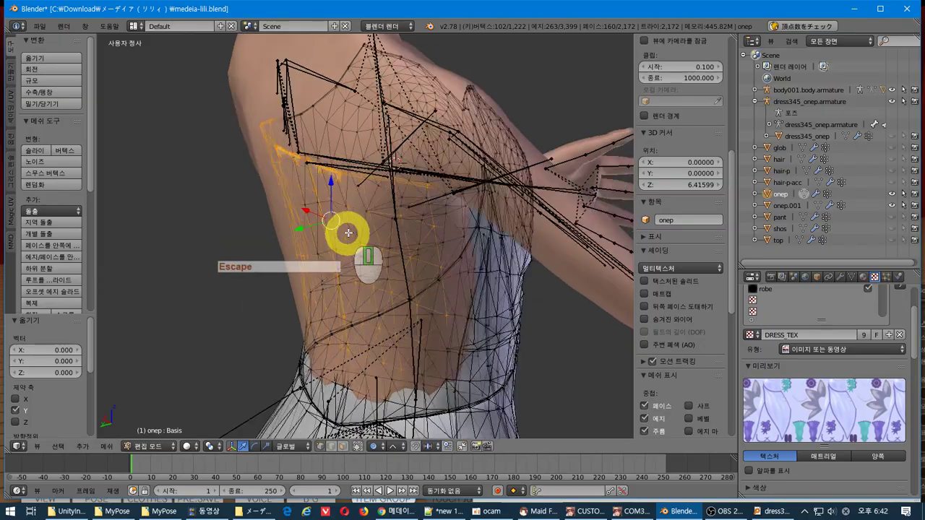
# Scale the selected back vertices uniformly by 1.097 with proportional editing.
pyautogui.moveTo(345, 238); pyautogui.dragTo(417, 297, button='middle')
pyautogui.press('z')
pyautogui.press('z')
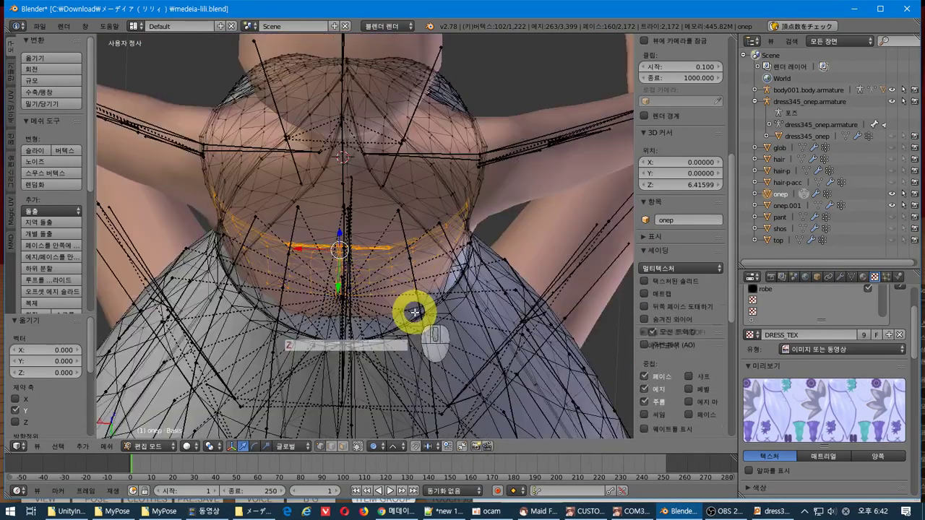
pyautogui.press('s')
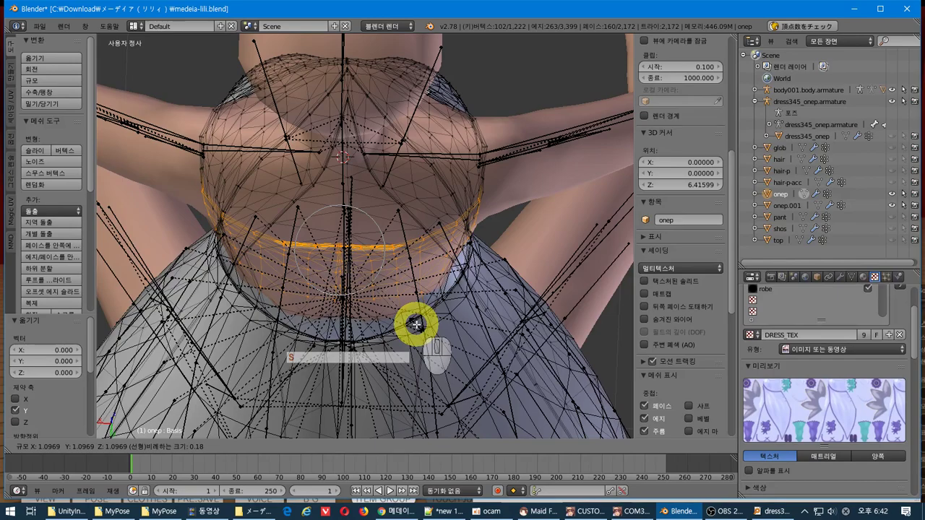
pyautogui.click(415, 325)
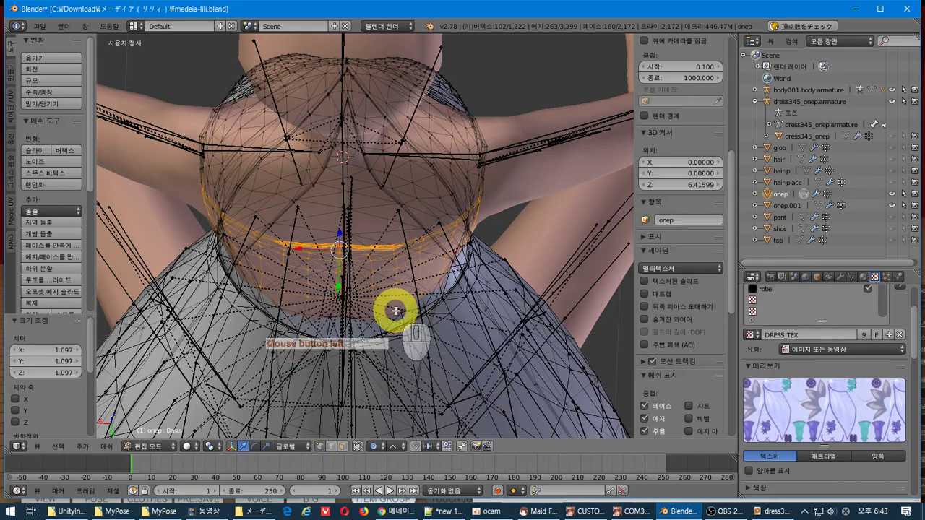
# Try deselecting the outer vertices on both sides of the back selection, and undo it.
pyautogui.moveTo(395, 310); pyautogui.dragTo(437, 248, button='middle')
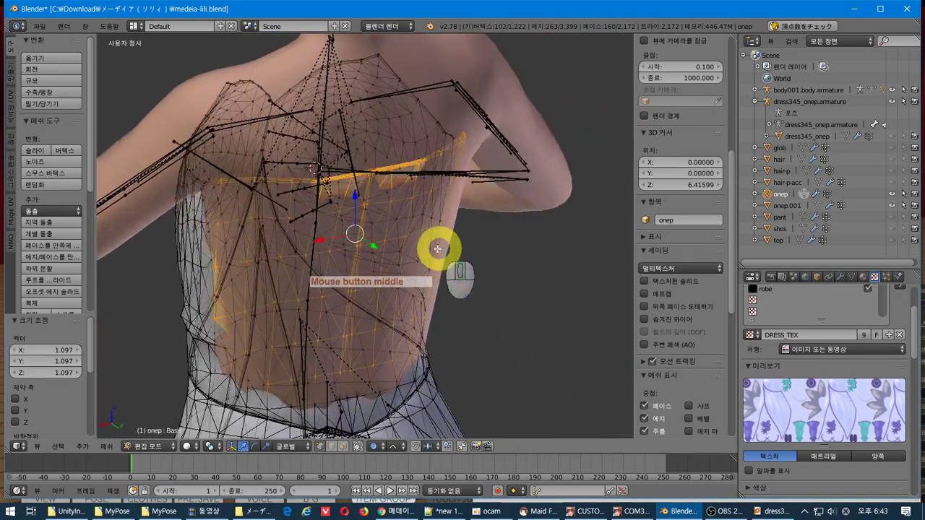
pyautogui.press('b')
pyautogui.keyDown('shift'); pyautogui.moveTo(227, 155); pyautogui.dragTo(138, 382); pyautogui.keyUp('shift')
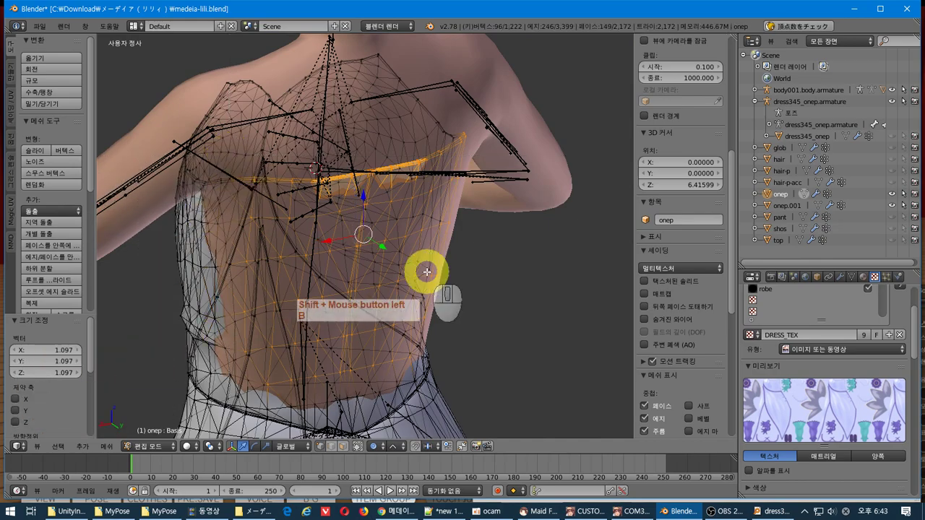
pyautogui.moveTo(423, 268); pyautogui.dragTo(336, 275, button='middle')
pyautogui.press('b')
pyautogui.keyDown('shift'); pyautogui.moveTo(526, 130); pyautogui.dragTo(457, 374); pyautogui.keyUp('shift')
pyautogui.moveTo(457, 375); pyautogui.dragTo(417, 347, button='middle')
pyautogui.hotkey('ctrl', 'z')
pyautogui.hotkey('ctrl', 'z')
# Scale the selected back vertices by 1.063 along X and Y only, with proportional editing.
pyautogui.press('s')
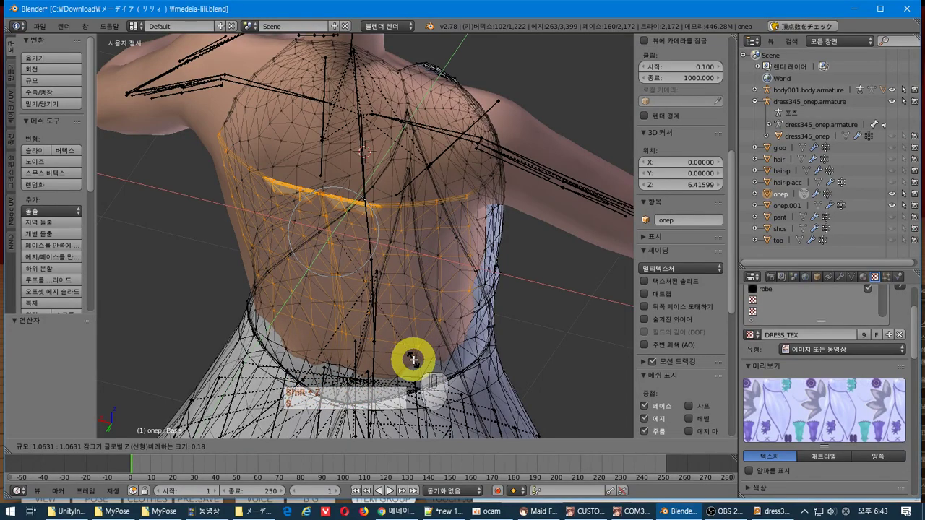
pyautogui.click(413, 359)
pyautogui.moveTo(412, 361); pyautogui.dragTo(393, 326, button='middle')
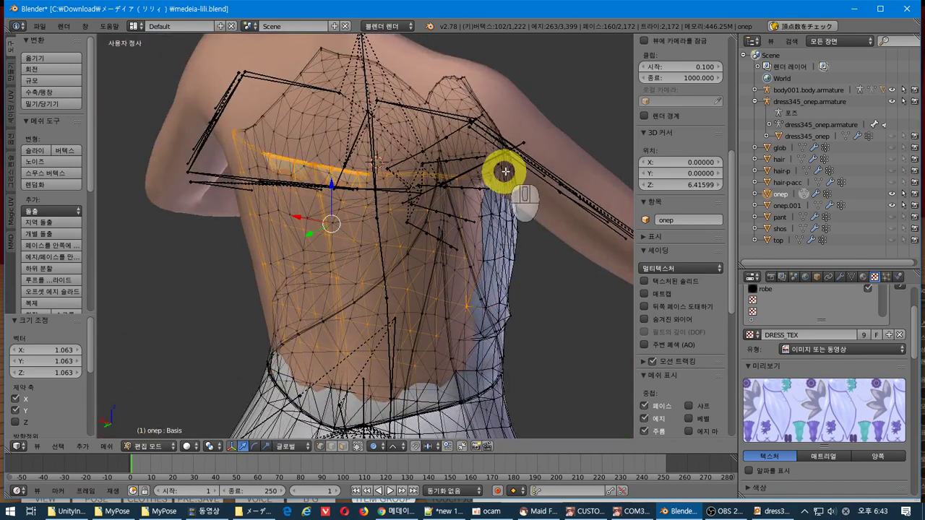
# Deselect the outer vertices on both sides of the back and those in the middle of its upper edge.
pyautogui.press('b')
pyautogui.keyDown('shift'); pyautogui.moveTo(506, 149); pyautogui.dragTo(456, 362); pyautogui.keyUp('shift')
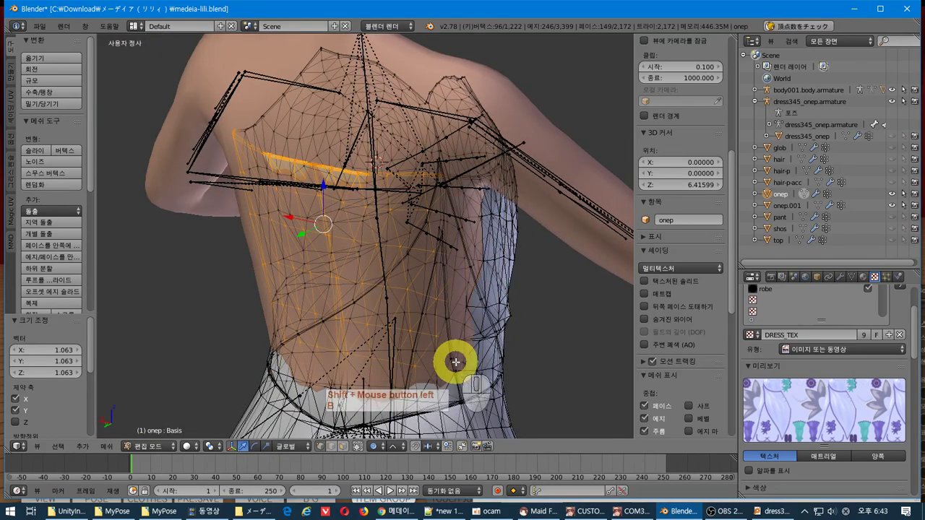
pyautogui.moveTo(456, 362); pyautogui.dragTo(491, 339, button='middle')
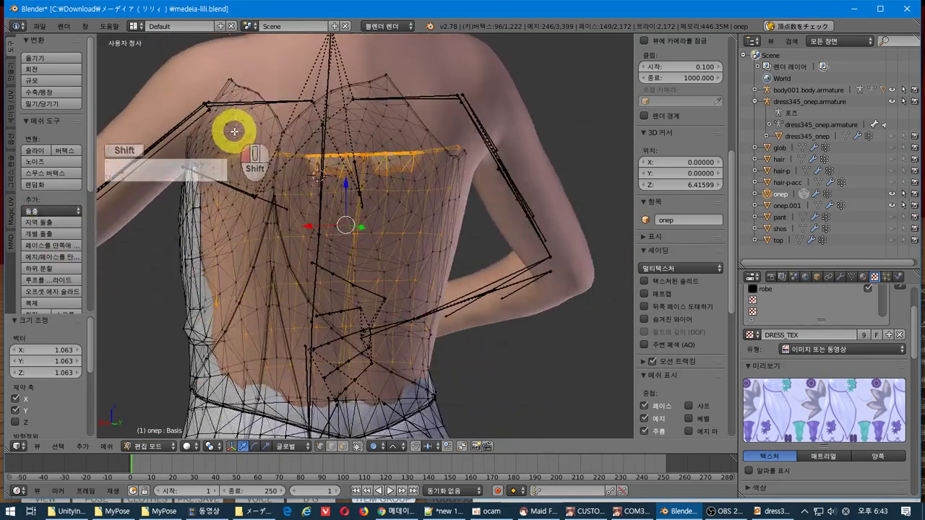
pyautogui.keyDown('shift'); pyautogui.moveTo(234, 131); pyautogui.dragTo(167, 333); pyautogui.keyUp('shift')
pyautogui.moveTo(394, 260); pyautogui.dragTo(347, 255, button='middle')
pyautogui.press('b')
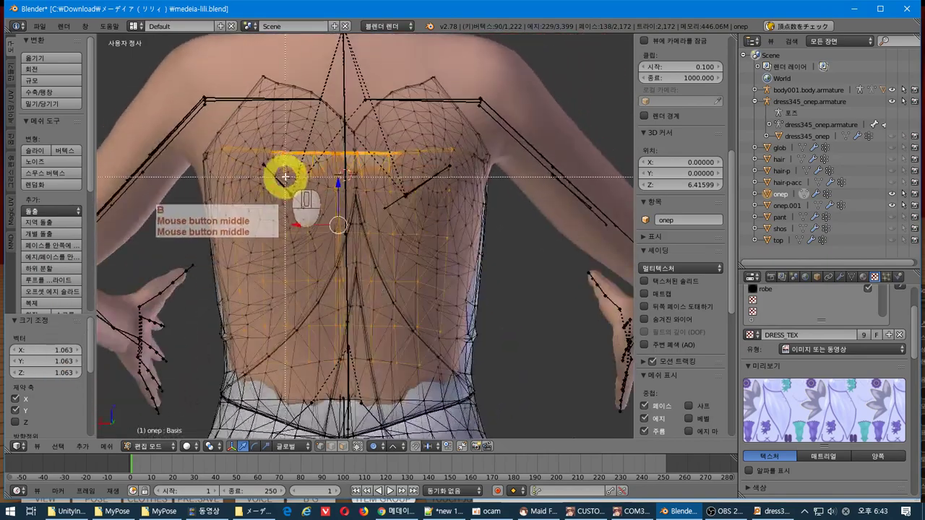
pyautogui.keyDown('shift'); pyautogui.moveTo(270, 170); pyautogui.dragTo(405, 122); pyautogui.keyUp('shift')
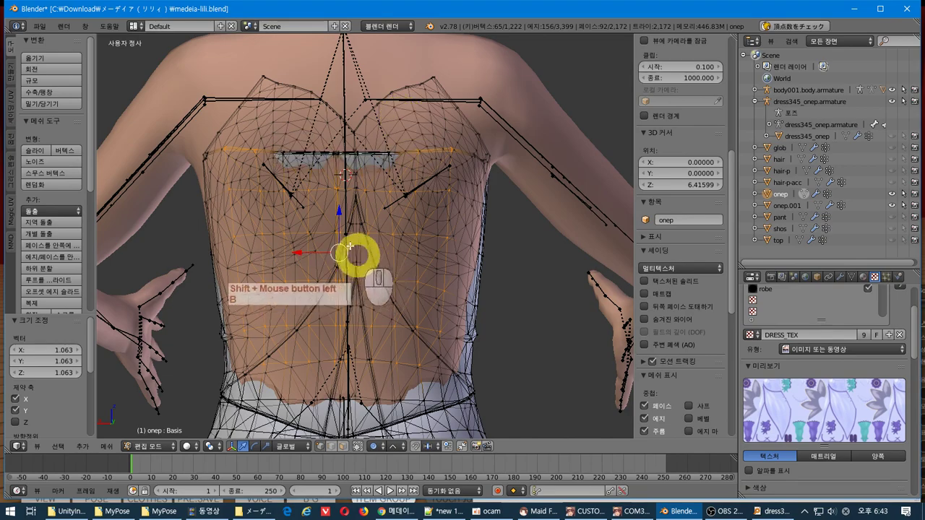
# Scale the remaining back vertices by 1.098 along X and Y only, with proportional editing.
pyautogui.moveTo(270, 207); pyautogui.dragTo(308, 240, button='middle')
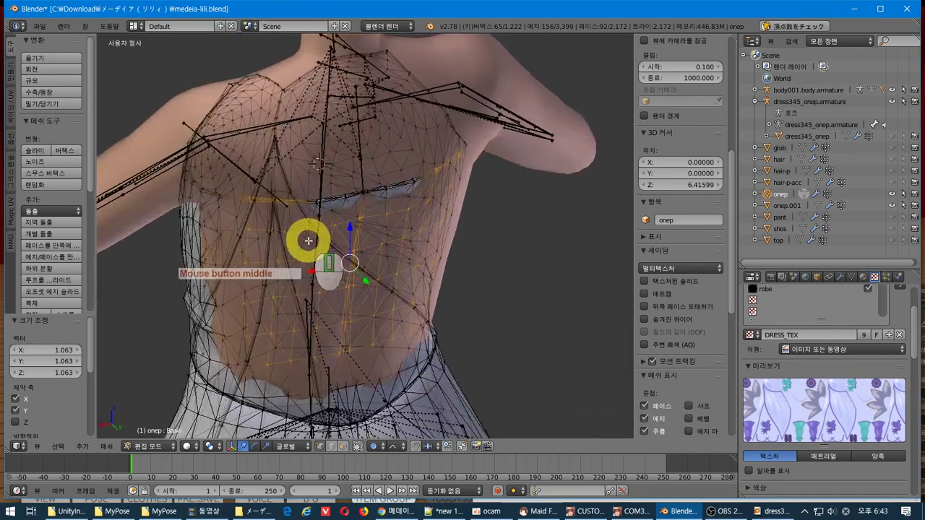
pyautogui.press('s')
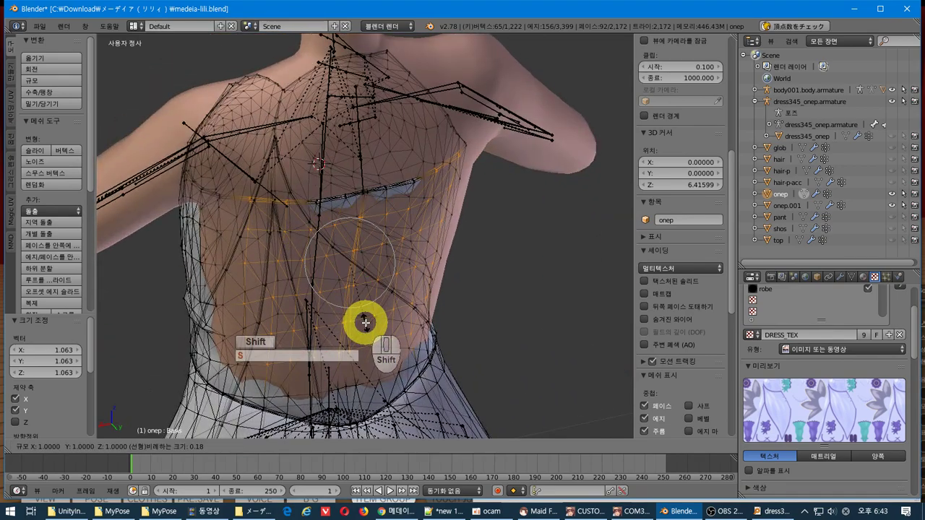
pyautogui.hotkey('shift', 'z')
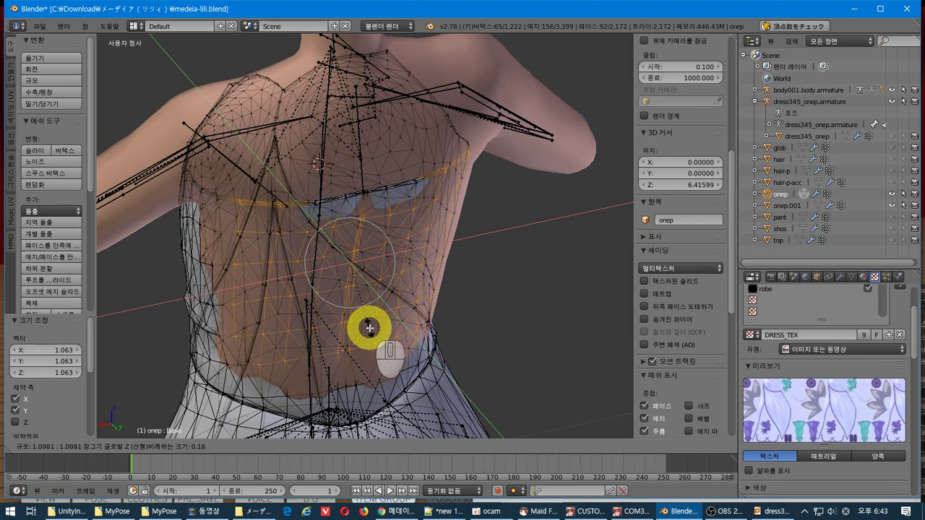
pyautogui.click(369, 328)
# Deselect the uppermost remaining vertices near the back's upper edge and move the rest 0.012 along Y.
pyautogui.moveTo(376, 326)
pyautogui.mouseDown(button='middle')
pyautogui.moveTo(382, 320)
pyautogui.moveTo(372, 310)
pyautogui.mouseUp(button='middle')
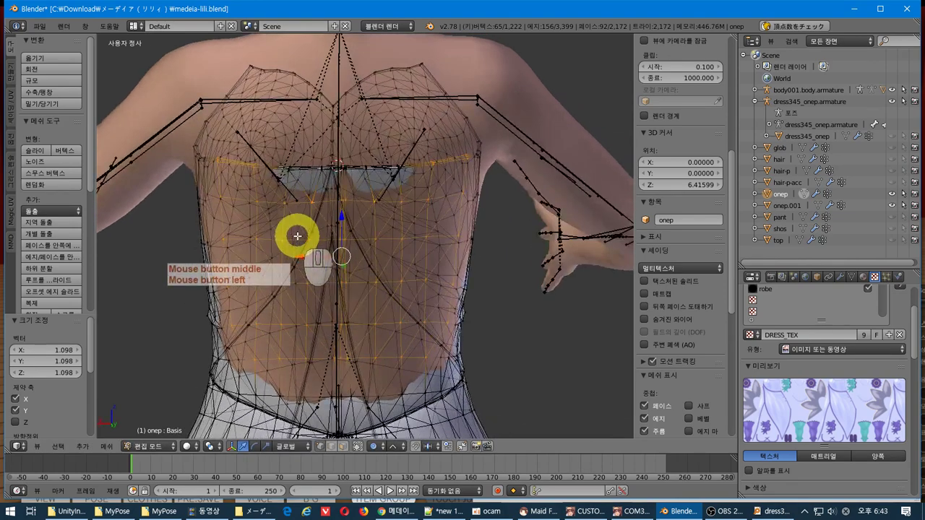
pyautogui.moveTo(297, 236); pyautogui.dragTo(320, 250, button='middle')
pyautogui.press('b')
pyautogui.keyDown('shift'); pyautogui.moveTo(210, 205); pyautogui.dragTo(508, 91); pyautogui.keyUp('shift')
pyautogui.moveTo(438, 151); pyautogui.dragTo(380, 128, button='middle')
pyautogui.press('b')
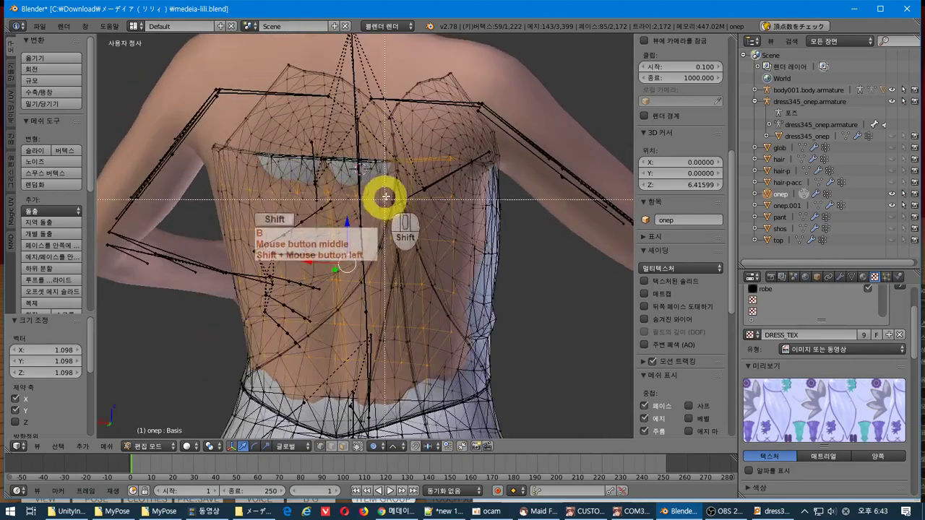
pyautogui.keyDown('shift'); pyautogui.moveTo(386, 195); pyautogui.dragTo(465, 161); pyautogui.keyUp('shift')
pyautogui.moveTo(465, 161); pyautogui.dragTo(374, 315, button='middle')
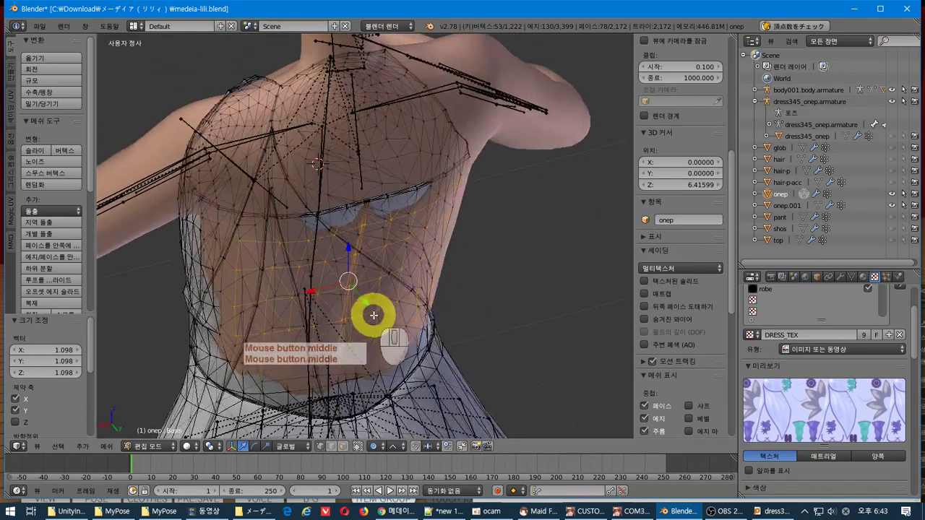
pyautogui.moveTo(363, 302); pyautogui.dragTo(365, 304)
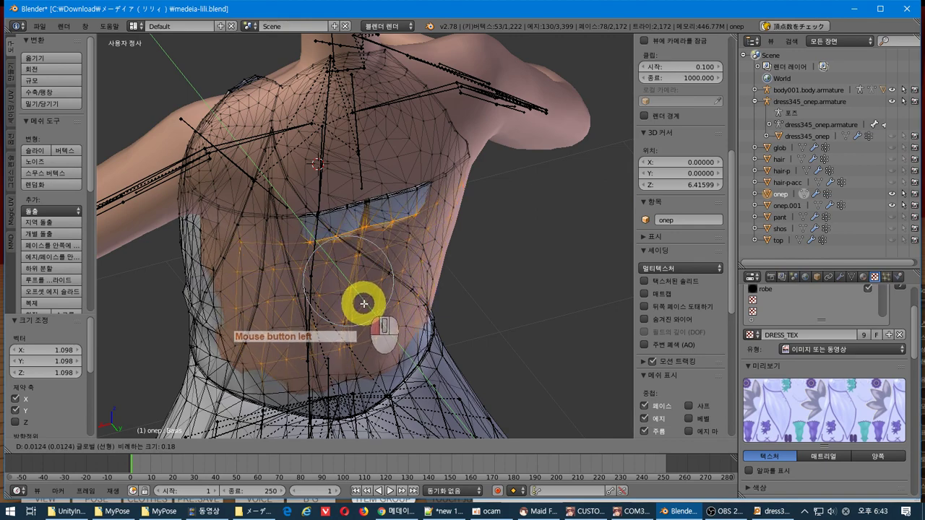
pyautogui.moveTo(364, 303); pyautogui.dragTo(364, 303)
# Deselect the central vertices just below the back's upper edge and move the rest 0.032 along Y.
pyautogui.moveTo(364, 304); pyautogui.dragTo(297, 225, button='middle')
pyautogui.press('b')
pyautogui.keyDown('shift'); pyautogui.moveTo(265, 216); pyautogui.dragTo(407, 159); pyautogui.keyUp('shift')
pyautogui.moveTo(407, 159); pyautogui.dragTo(363, 313, button='middle')
pyautogui.moveTo(369, 310); pyautogui.dragTo(373, 314)
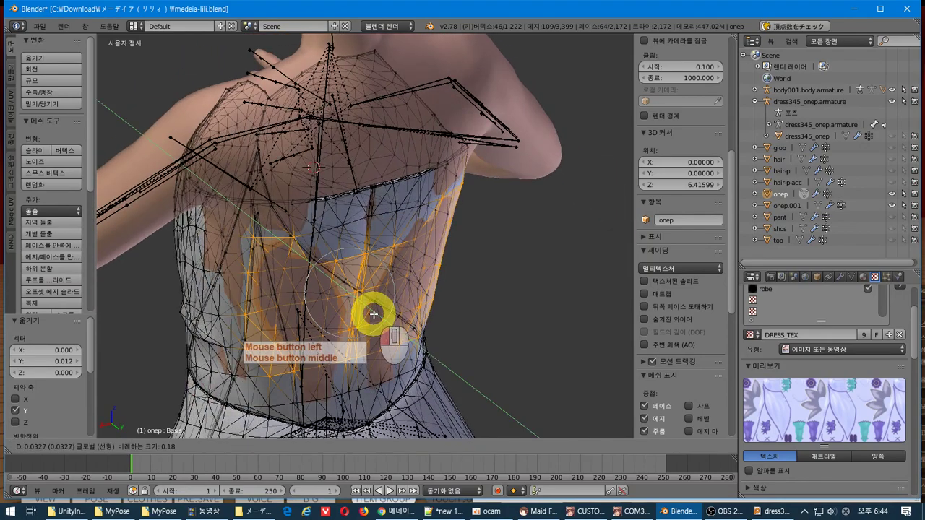
pyautogui.moveTo(372, 313); pyautogui.dragTo(373, 314)
pyautogui.moveTo(373, 315); pyautogui.dragTo(355, 277, button='middle')
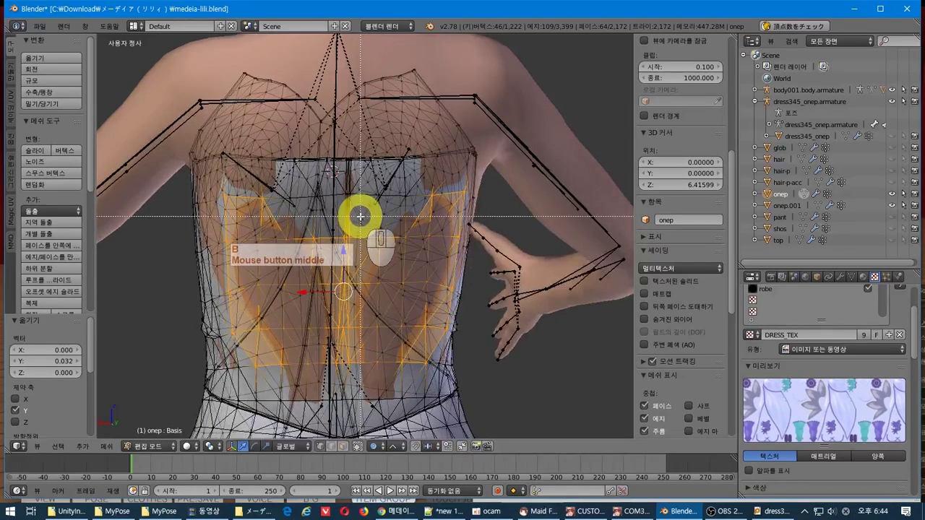
# Remove the upper row and the outer side columns from the back selection where the dress already covers the skin.
pyautogui.moveTo(348, 392); pyautogui.dragTo(347, 250, button='middle')
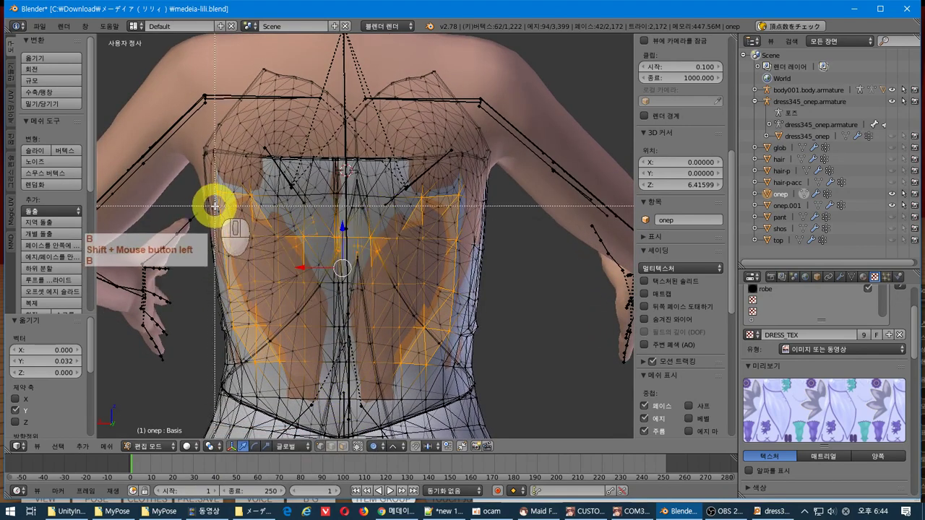
pyautogui.keyDown('shift'); pyautogui.moveTo(299, 206); pyautogui.dragTo(329, 206); pyautogui.keyUp('shift')
pyautogui.moveTo(470, 239); pyautogui.dragTo(495, 230, button='middle')
pyautogui.press('b')
pyautogui.keyDown('shift'); pyautogui.moveTo(473, 215); pyautogui.dragTo(414, 384); pyautogui.keyUp('shift')
pyautogui.moveTo(414, 383); pyautogui.dragTo(287, 381, button='middle')
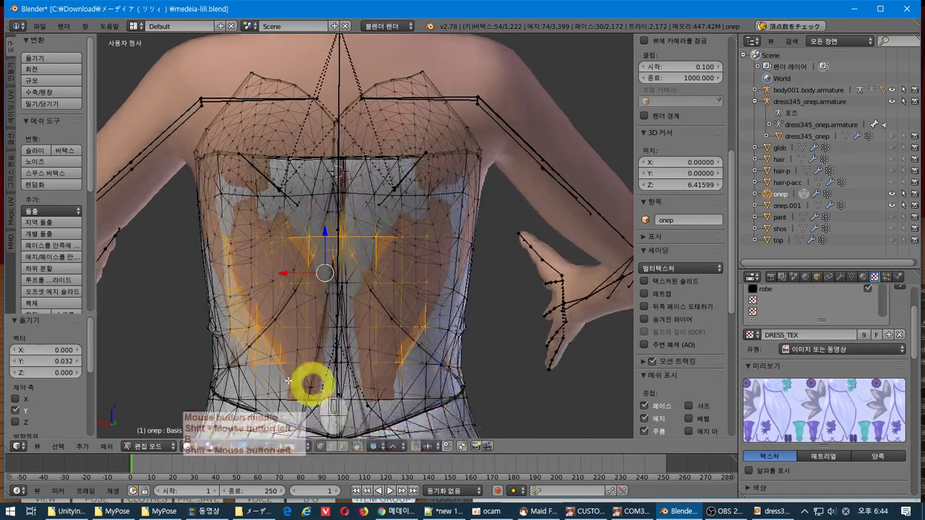
pyautogui.press('b')
pyautogui.keyDown('shift'); pyautogui.moveTo(234, 204); pyautogui.dragTo(171, 430); pyautogui.keyUp('shift')
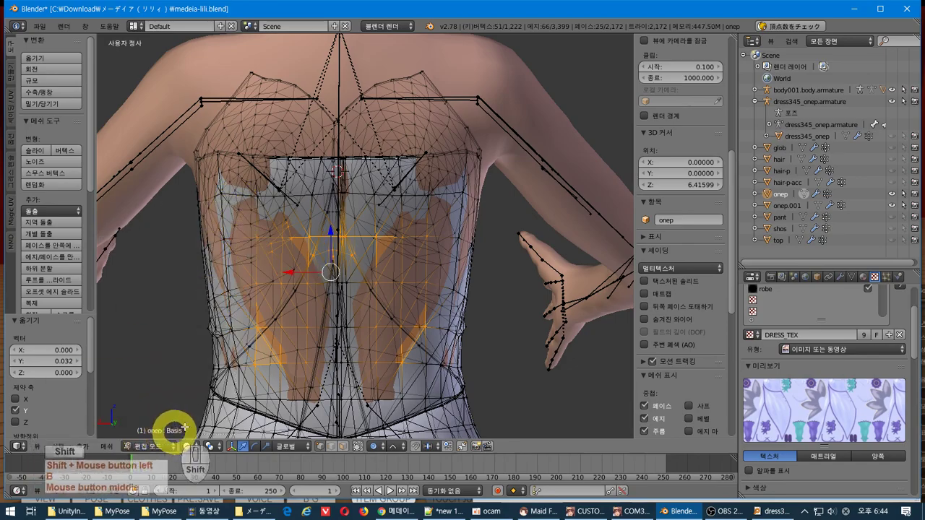
pyautogui.press('b')
pyautogui.keyDown('shift'); pyautogui.moveTo(247, 355); pyautogui.dragTo(234, 398); pyautogui.keyUp('shift')
pyautogui.moveTo(233, 398); pyautogui.dragTo(368, 226, button='middle')
# Deselect the upper central and lower outer back vertices, and move the remaining two patches 0.027 along Y.
pyautogui.press('b')
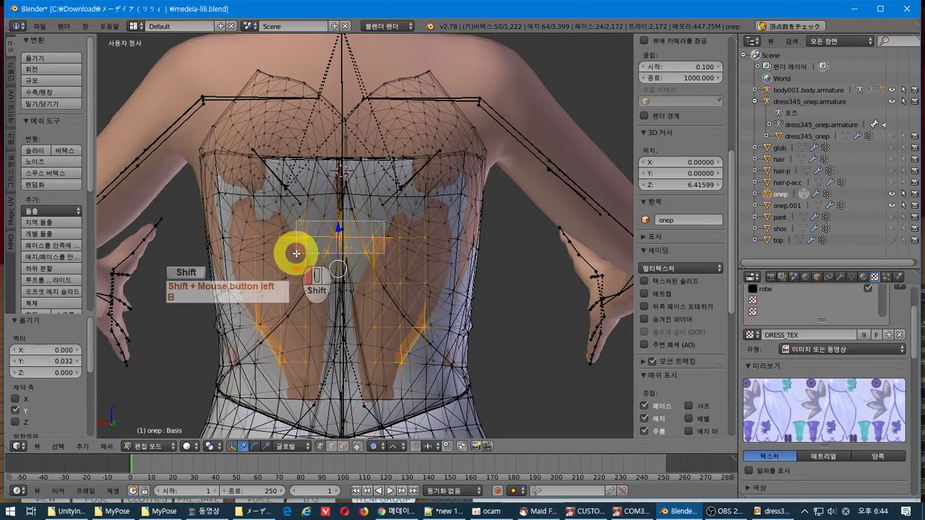
pyautogui.keyDown('shift'); pyautogui.moveTo(384, 220); pyautogui.dragTo(296, 253); pyautogui.keyUp('shift')
pyautogui.moveTo(296, 253); pyautogui.dragTo(451, 340, button='middle')
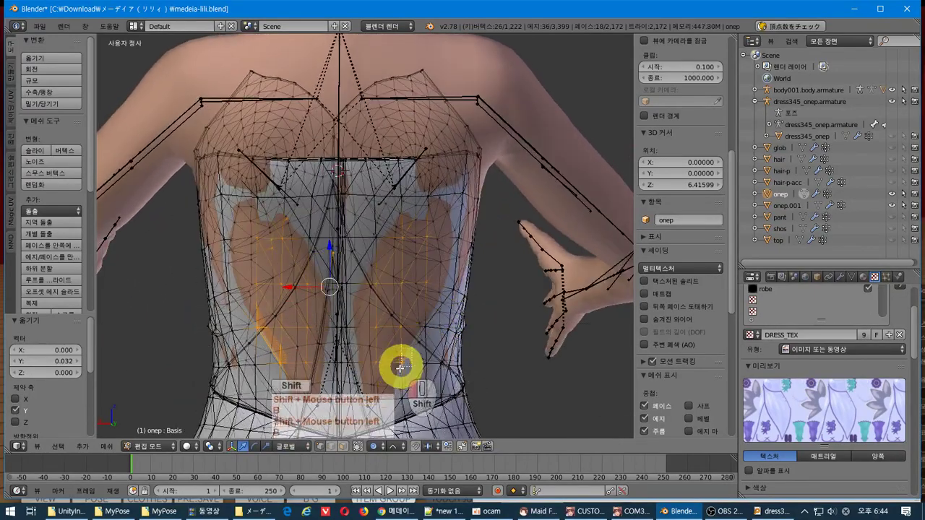
pyautogui.keyDown('shift'); pyautogui.moveTo(294, 349); pyautogui.dragTo(224, 371); pyautogui.keyUp('shift')
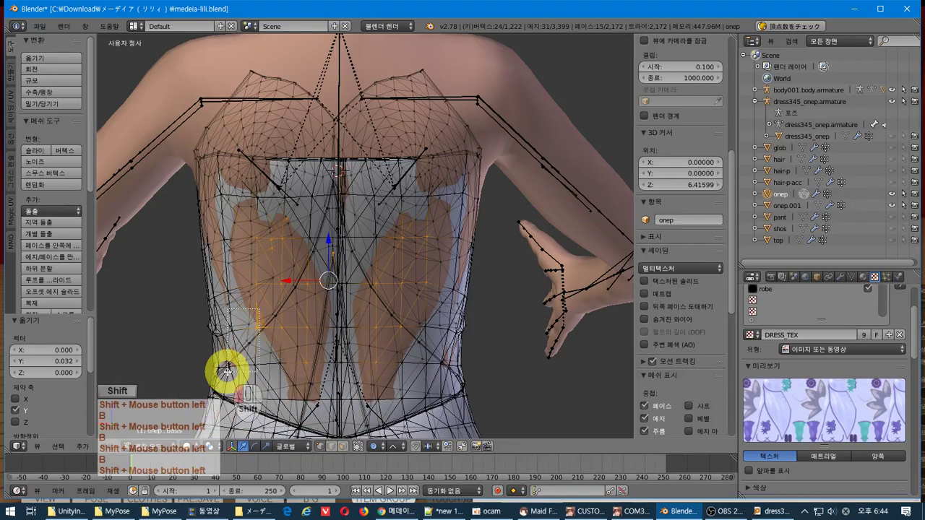
pyautogui.moveTo(223, 372); pyautogui.dragTo(316, 304, button='middle')
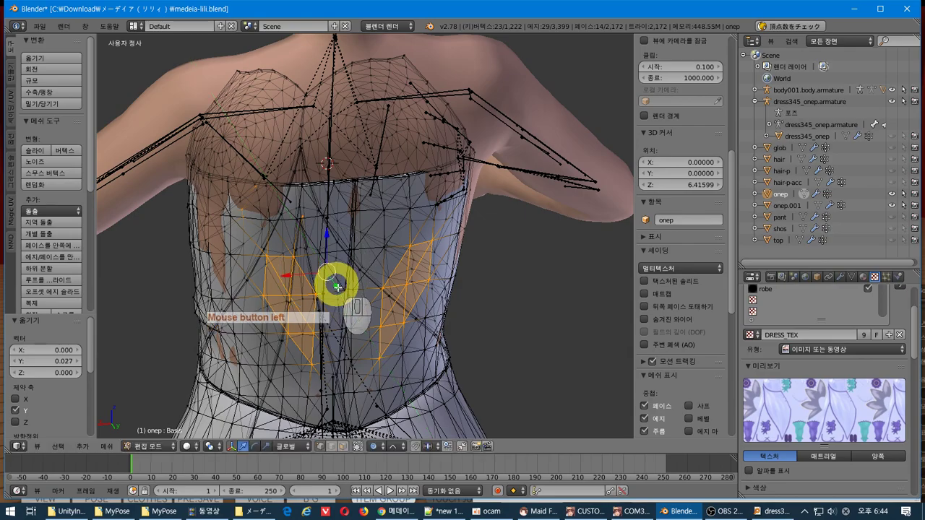
# Clear the selection and, in the right side view, box-select the vertices along the back panel's upper edge.
pyautogui.moveTo(338, 287); pyautogui.dragTo(316, 337, button='middle')
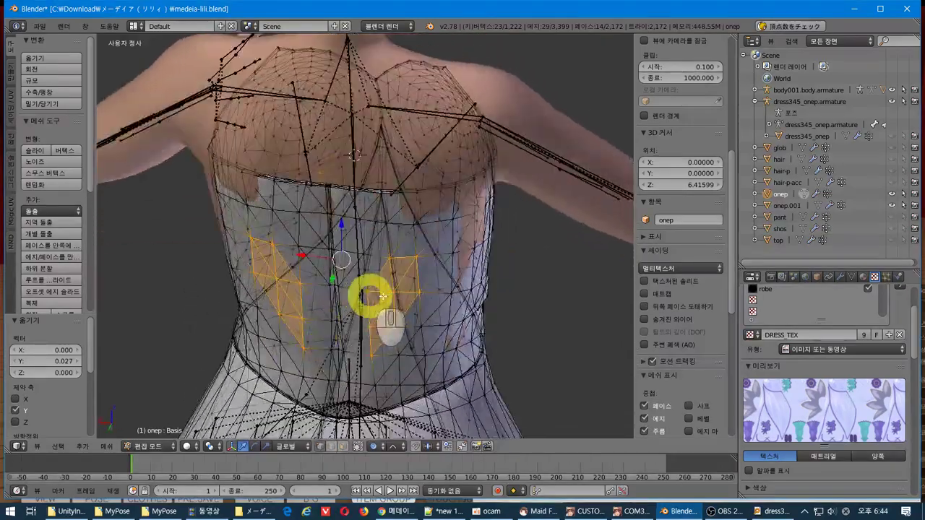
pyautogui.press('a')
pyautogui.moveTo(454, 279); pyautogui.dragTo(377, 268, button='middle')
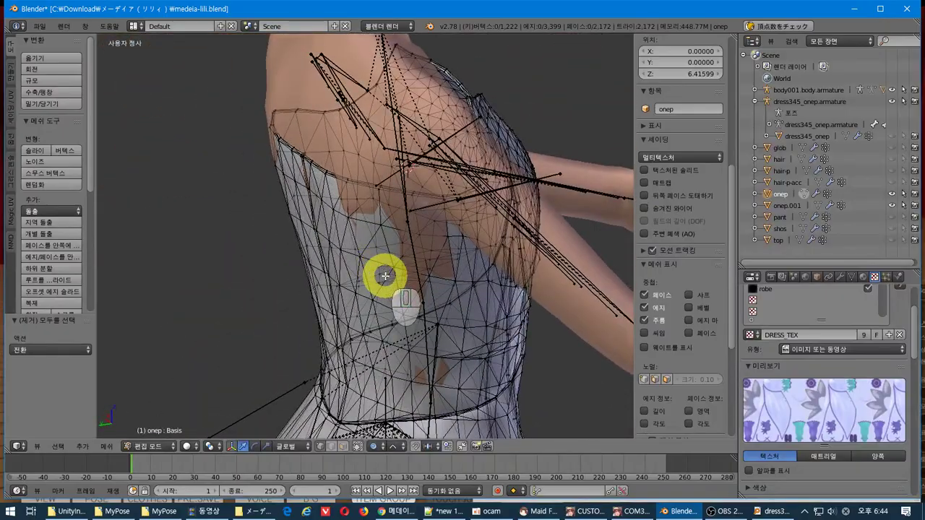
pyautogui.press('KP_3')
pyautogui.press('KP_3')
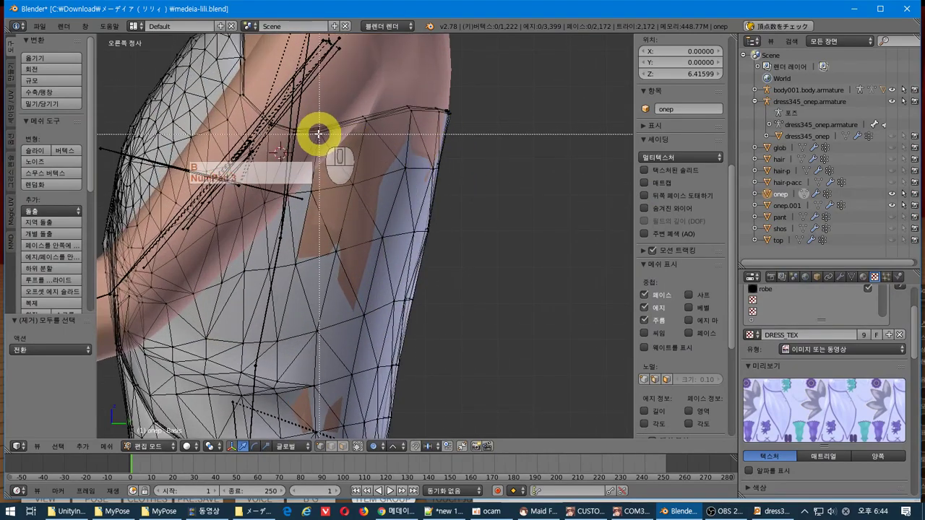
pyautogui.moveTo(420, 82); pyautogui.dragTo(429, 113)
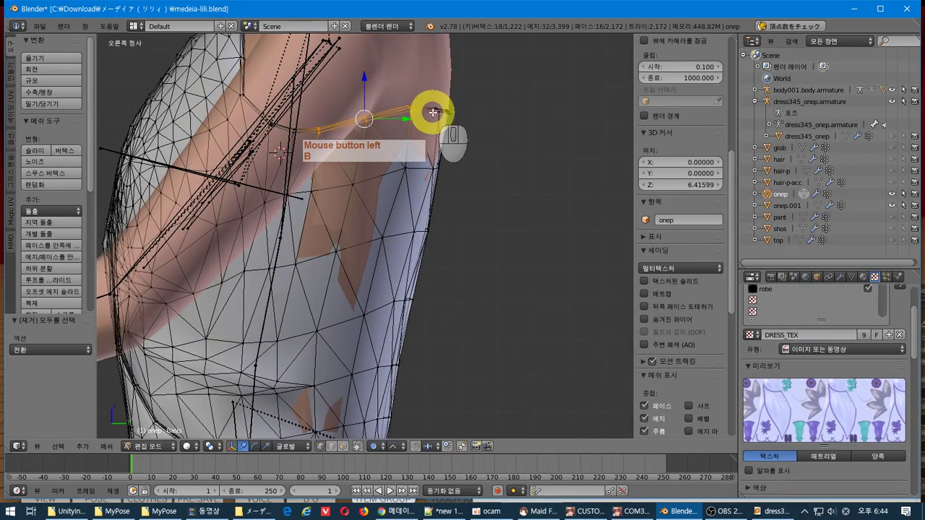
# Scale the selected upper-edge vertices outward by about 1.05 in X and Y only.
pyautogui.moveTo(429, 114); pyautogui.dragTo(342, 194, button='middle')
pyautogui.press('s')
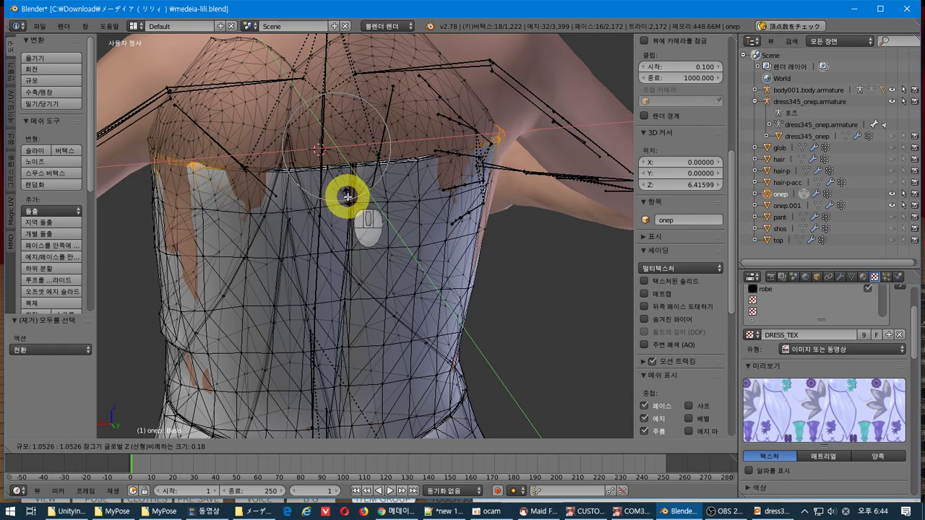
pyautogui.click(348, 196)
# Shrink the upper-edge selection by one level and try scaling the remaining vertices outward uniformly.
pyautogui.moveTo(347, 195); pyautogui.dragTo(347, 224, button='middle')
pyautogui.press('ctrl+KP_Subtract')
pyautogui.press('s')
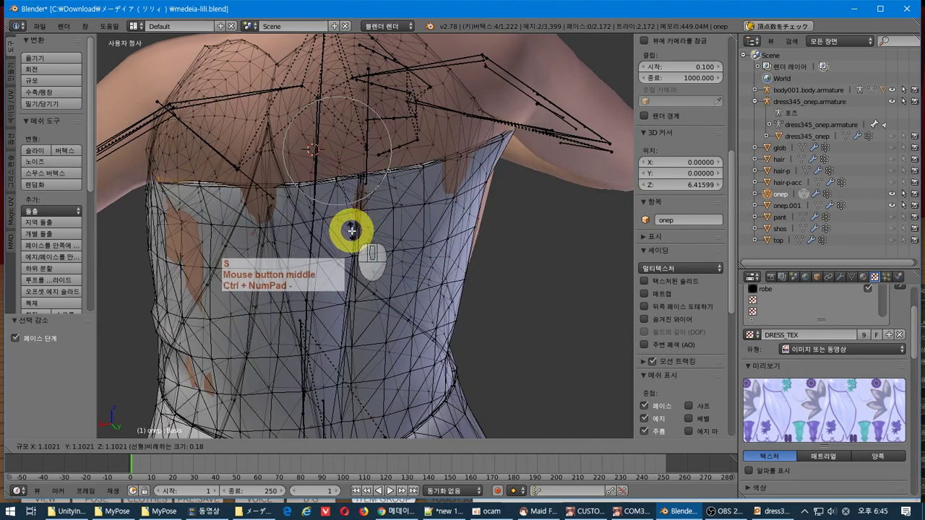
pyautogui.press('Escape')
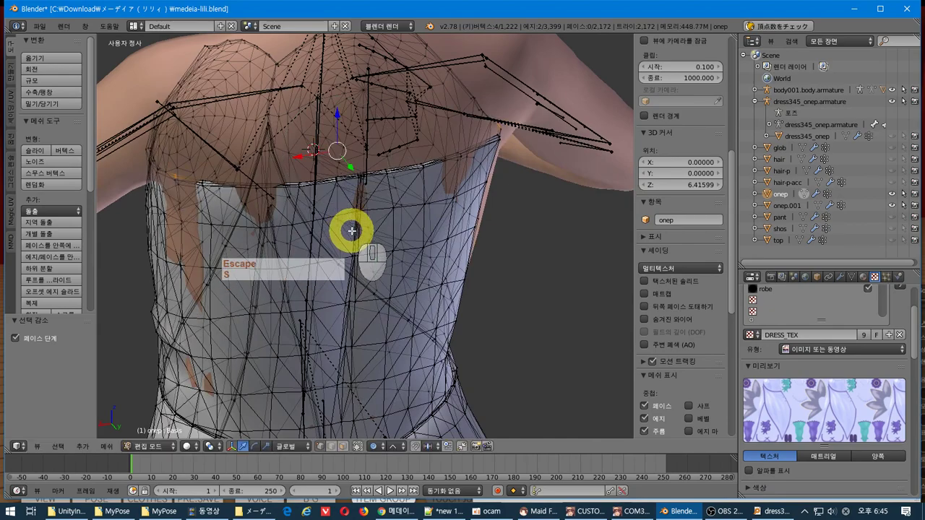
# In the right side view, add the side vertices in the exposed skin area below the armpit edge to the selection.
pyautogui.moveTo(353, 229); pyautogui.dragTo(438, 184, button='middle')
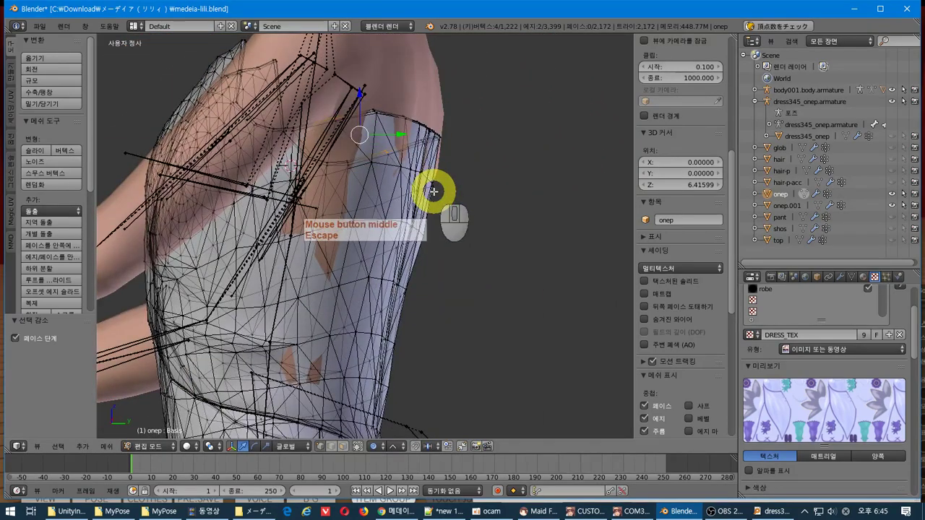
pyautogui.press('KP_3')
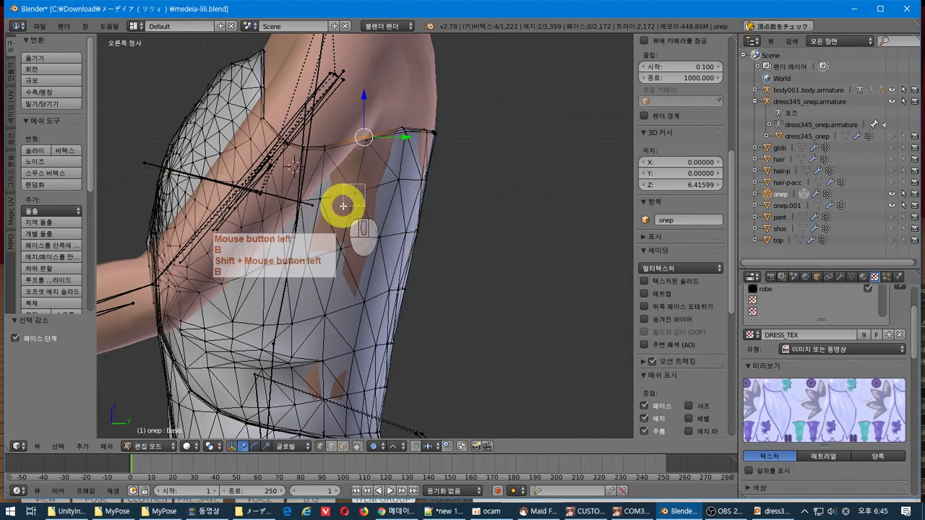
pyautogui.moveTo(331, 262); pyautogui.dragTo(364, 263, button='middle')
# Try scaling the armpit and side vertices uniformly by 1.051, and undo the scaling.
pyautogui.press('s')
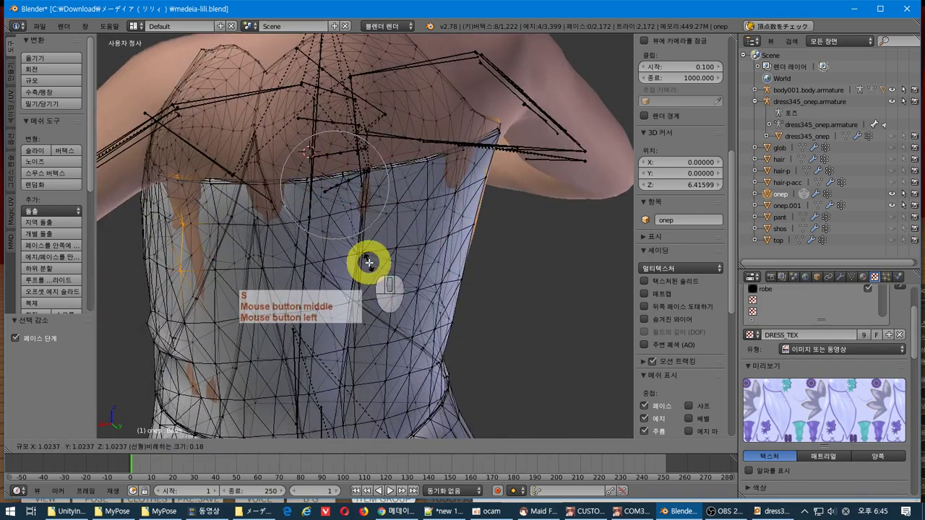
pyautogui.click(370, 265)
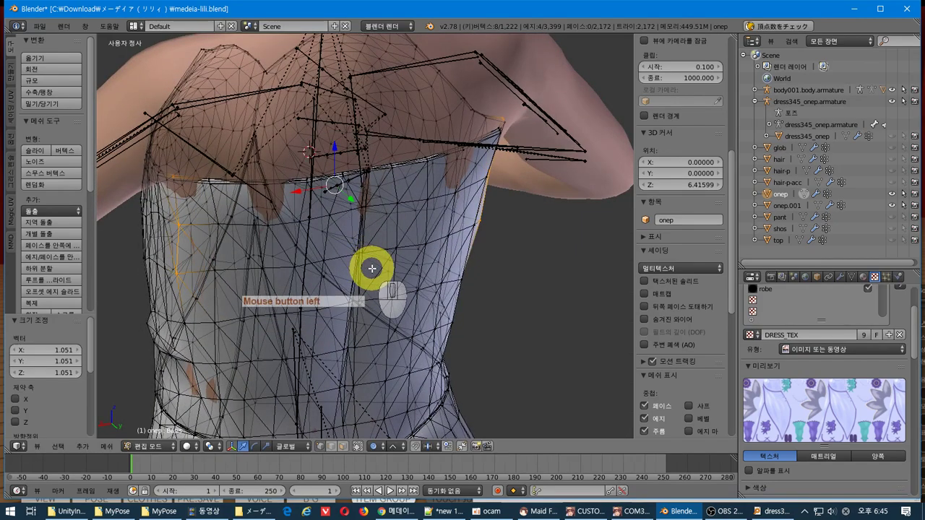
pyautogui.moveTo(372, 268); pyautogui.dragTo(207, 234, button='middle')
pyautogui.hotkey('ctrl', 'z')
# Deselect the lowest side vertices and try scaling the remaining armpit vertices uniformly by about 1.045.
pyautogui.hotkey('shift', 'b')
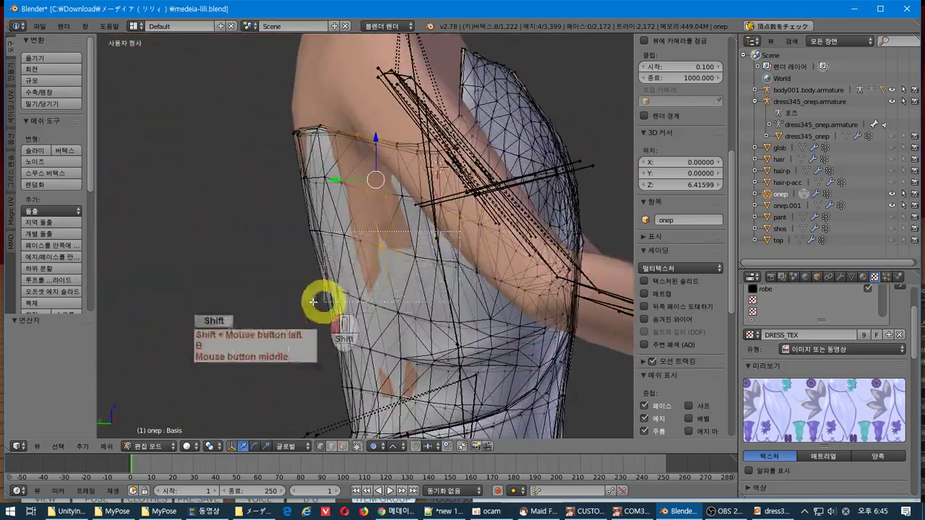
pyautogui.keyDown('shift'); pyautogui.moveTo(313, 302); pyautogui.dragTo(318, 301); pyautogui.keyUp('shift')
pyautogui.moveTo(318, 300); pyautogui.dragTo(453, 326, button='middle')
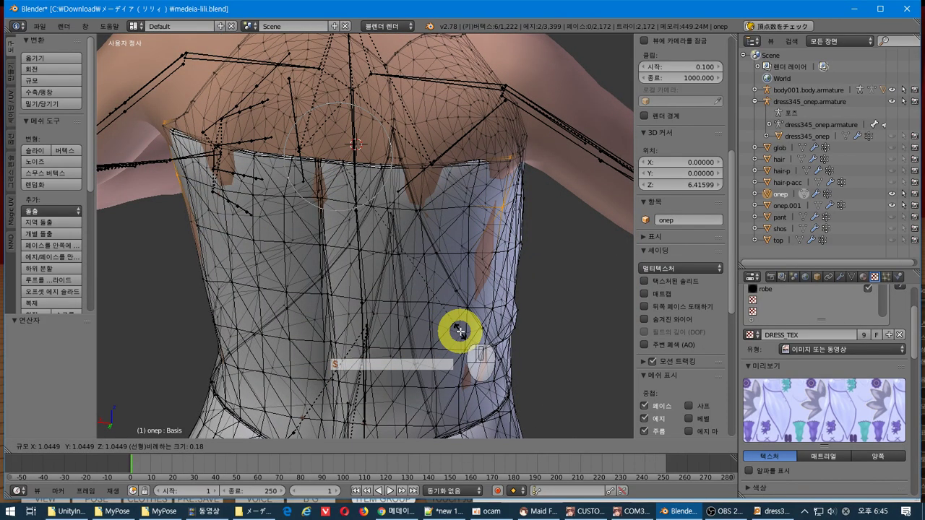
pyautogui.click(459, 331)
pyautogui.moveTo(450, 299); pyautogui.dragTo(353, 210, button='middle')
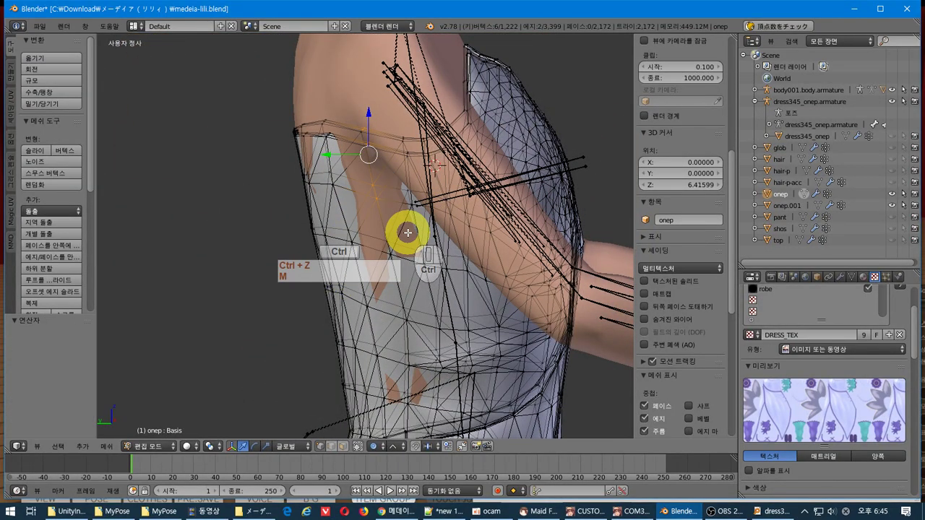
# Scale the armpit and upper side vertices by 1.055 in X and Y only.
pyautogui.moveTo(408, 232); pyautogui.dragTo(404, 267, button='middle')
pyautogui.press('s')
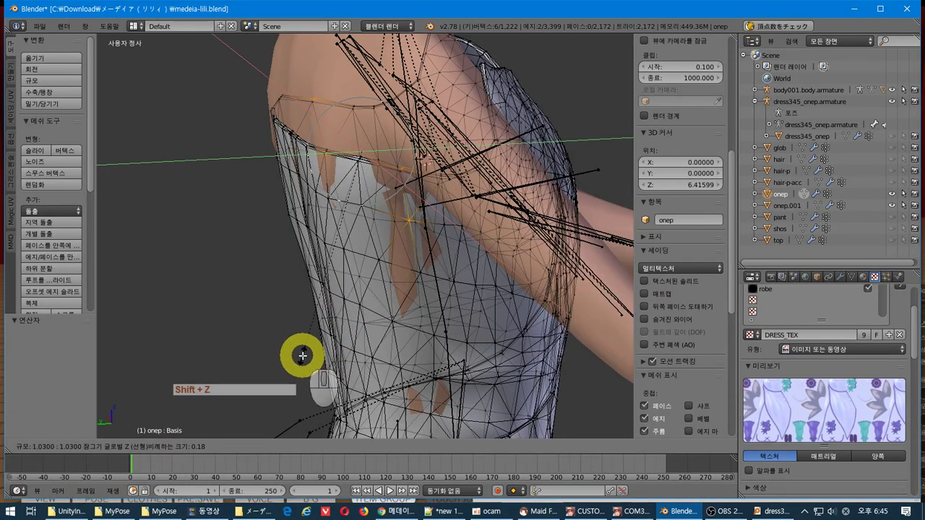
pyautogui.click(302, 360)
# Deselect the lower side vertices, scale the remaining armpit-edge vertices 1.058 in X and Y, and lower them about 0.019 along Z.
pyautogui.moveTo(302, 361); pyautogui.dragTo(381, 290, button='middle')
pyautogui.keyDown('shift'); pyautogui.click(305, 265); pyautogui.keyUp('shift')
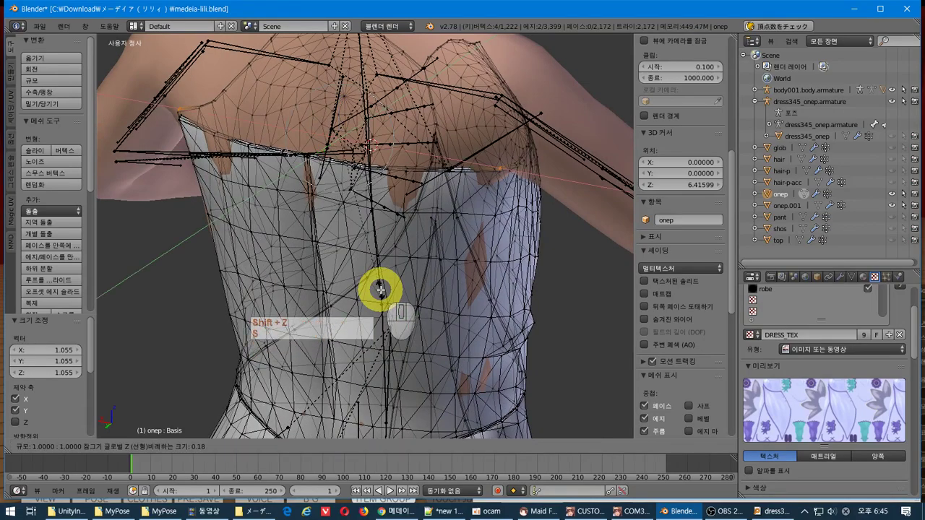
pyautogui.moveTo(385, 297); pyautogui.dragTo(362, 172, button='middle')
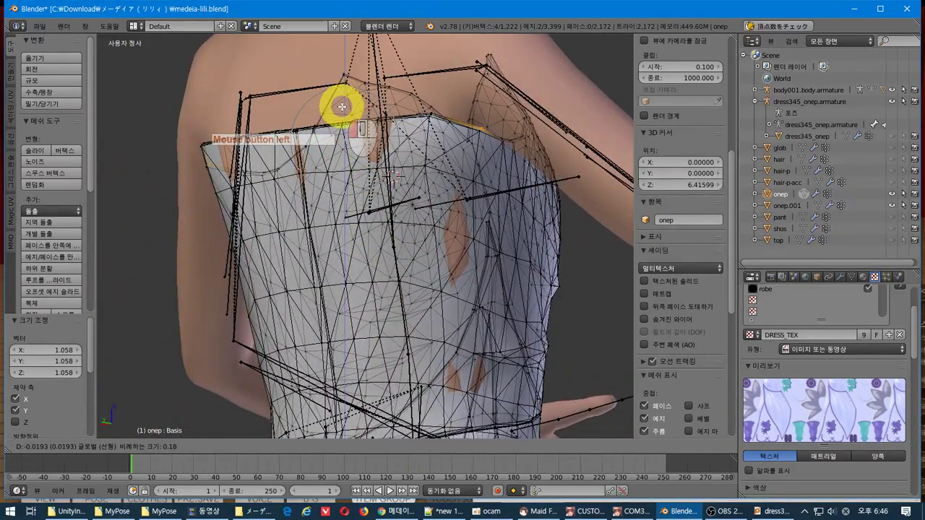
pyautogui.moveTo(452, 151); pyautogui.dragTo(464, 197, button='middle')
pyautogui.moveTo(408, 185); pyautogui.dragTo(511, 240, button='middle')
# Clear the selection and select the faces on both sides of the torso where skin pokes through, undoing a wrong face pick.
pyautogui.press('a')
pyautogui.rightClick(434, 273)
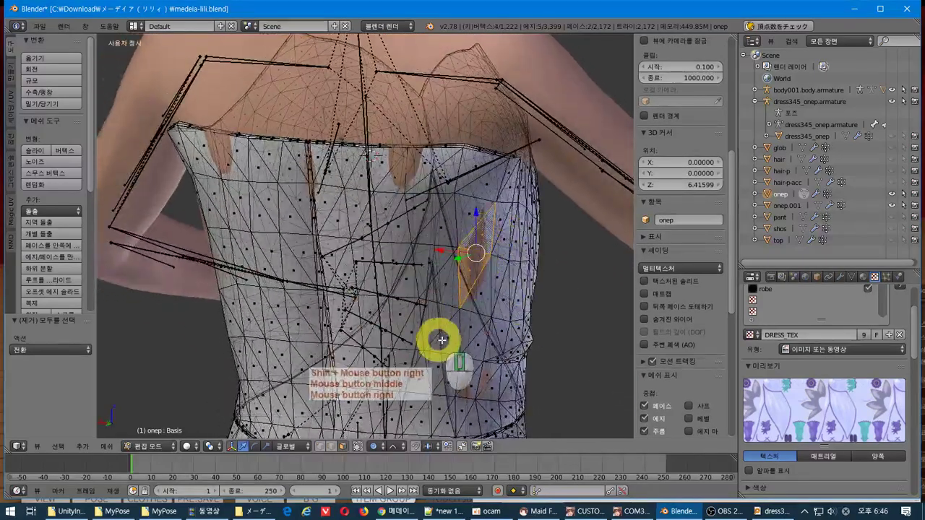
pyautogui.moveTo(441, 339); pyautogui.dragTo(487, 340, button='middle')
pyautogui.keyDown('shift'); pyautogui.rightClick(185, 258); pyautogui.keyUp('shift')
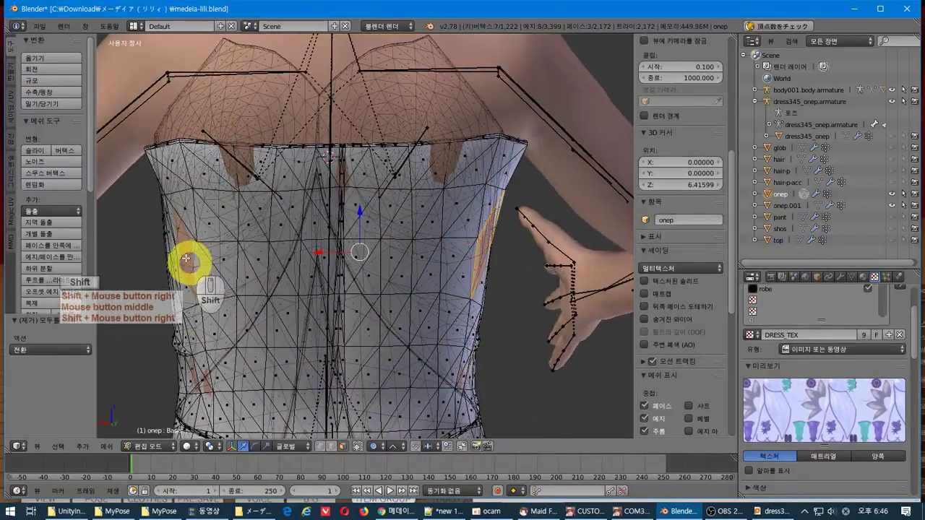
pyautogui.keyDown('shift'); pyautogui.rightClick(368, 289); pyautogui.keyUp('shift')
pyautogui.moveTo(368, 289); pyautogui.dragTo(386, 293, button='middle')
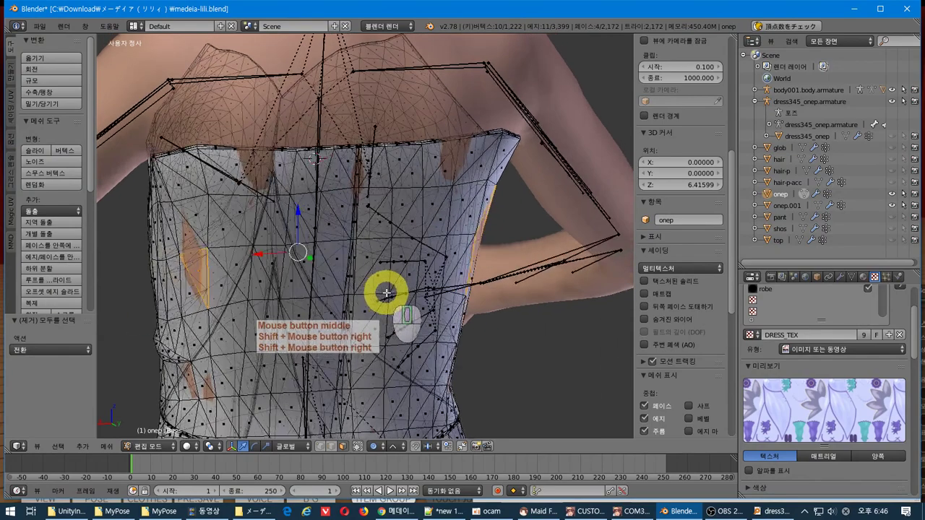
pyautogui.hotkey('ctrl', 'z')
# Scale the selected faces on both sides by about 1.03 in X and Y only, and clear the selection.
pyautogui.moveTo(246, 265); pyautogui.dragTo(304, 316, button='middle')
pyautogui.press('s')
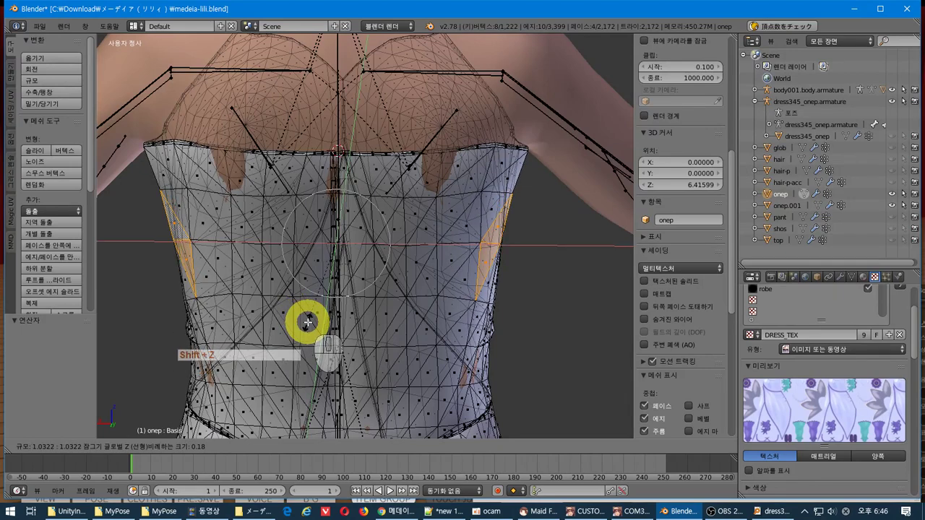
pyautogui.click(304, 321)
pyautogui.moveTo(303, 322); pyautogui.dragTo(330, 304, button='middle')
pyautogui.press('a')
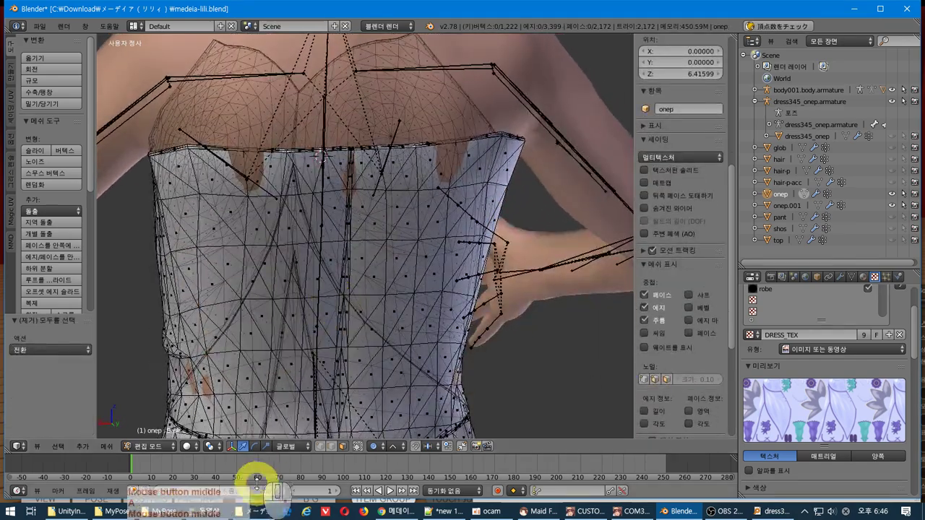
# In vertex selection mode, box-select the vertices at the center of the back's upper edge and move them 0.016 along Y.
pyautogui.click(321, 446)
pyautogui.moveTo(326, 372); pyautogui.dragTo(413, 241, button='middle')
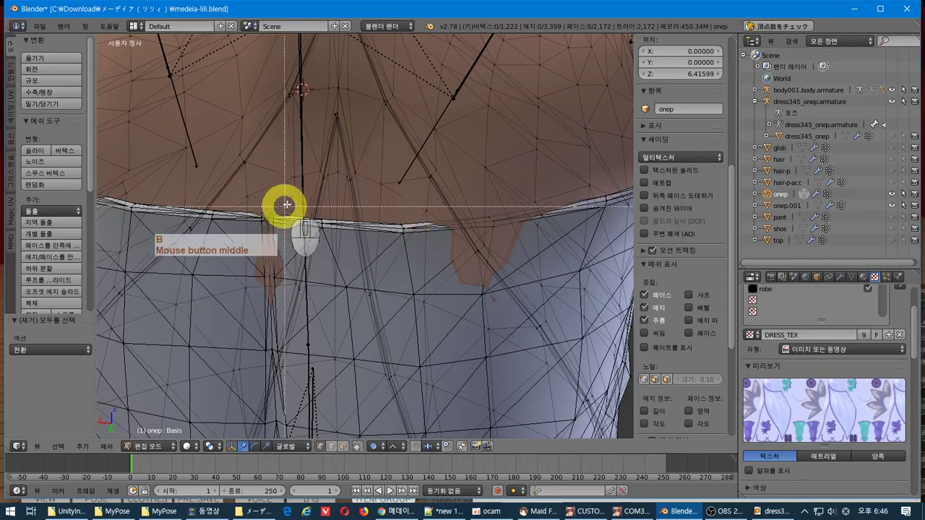
pyautogui.press('b')
pyautogui.moveTo(288, 201); pyautogui.dragTo(257, 265)
pyautogui.moveTo(254, 306); pyautogui.dragTo(254, 306)
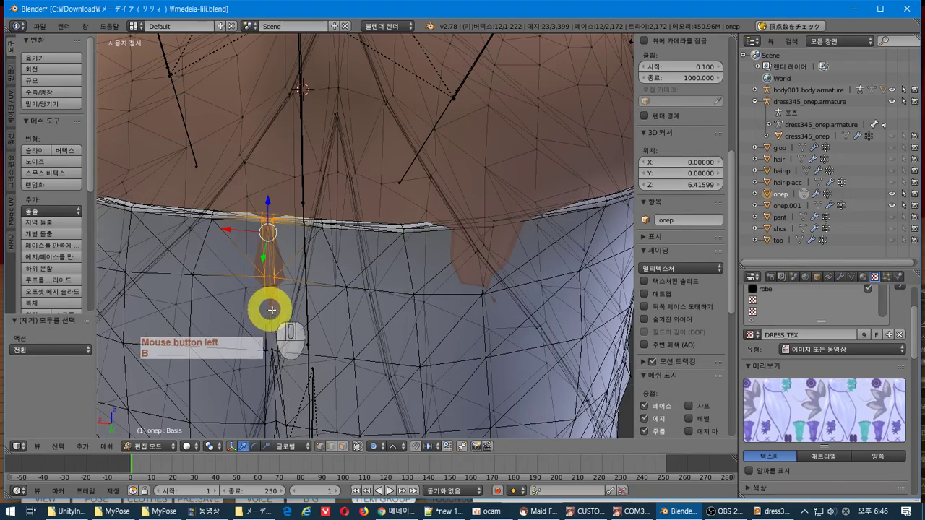
pyautogui.moveTo(269, 310); pyautogui.dragTo(289, 317, button='middle')
pyautogui.moveTo(308, 290); pyautogui.dragTo(312, 295)
pyautogui.moveTo(487, 306); pyautogui.dragTo(520, 305, button='middle')
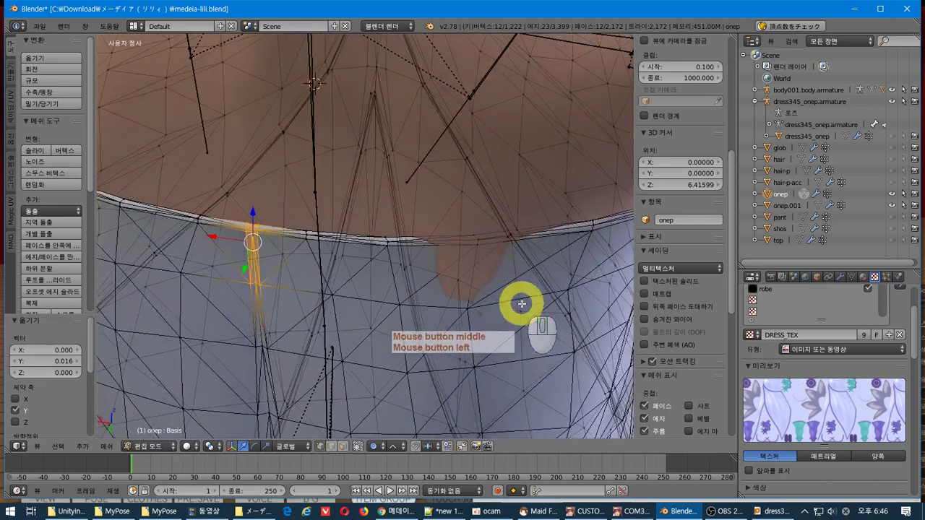
# Clear the selection and box-select the upper-edge vertices above one of the two skin notches beside the back center.
pyautogui.press('a')
pyautogui.press('b')
pyautogui.moveTo(481, 223); pyautogui.dragTo(451, 287)
pyautogui.moveTo(450, 287); pyautogui.dragTo(404, 318, button='middle')
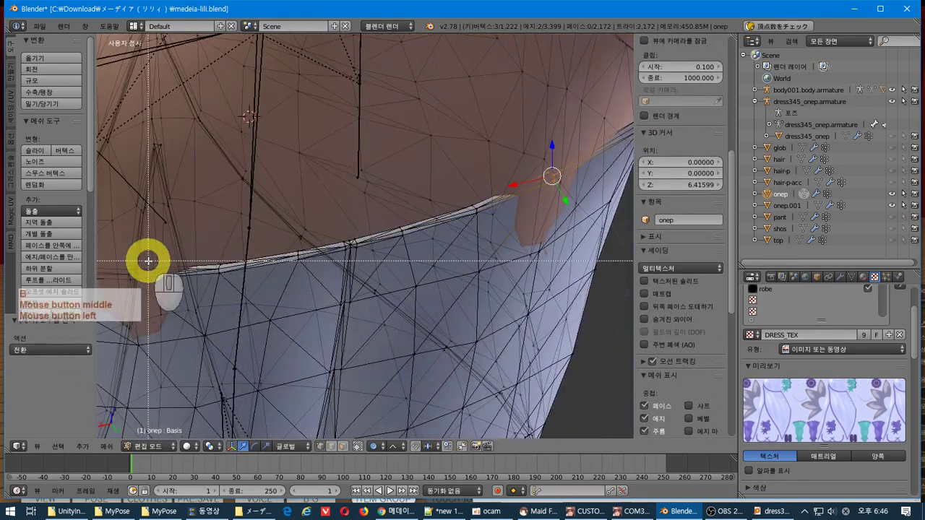
pyautogui.keyDown('shift'); pyautogui.click(139, 288); pyautogui.keyUp('shift')
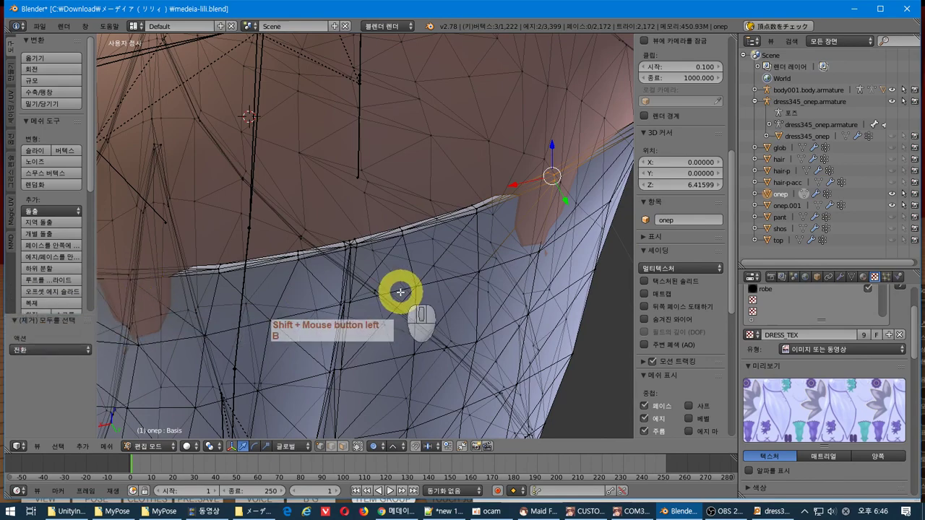
pyautogui.moveTo(398, 293); pyautogui.dragTo(358, 292, button='middle')
pyautogui.keyDown('shift'); pyautogui.moveTo(277, 296); pyautogui.dragTo(349, 280, button='middle'); pyautogui.keyUp('shift')
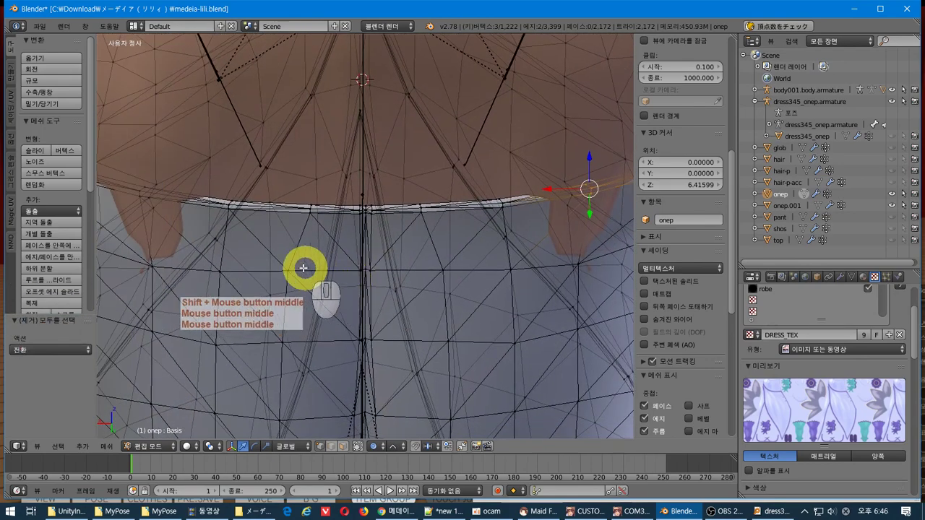
# Add the matching upper-edge vertices above the opposite skin notch to the selection.
pyautogui.press('n')
pyautogui.press('n')
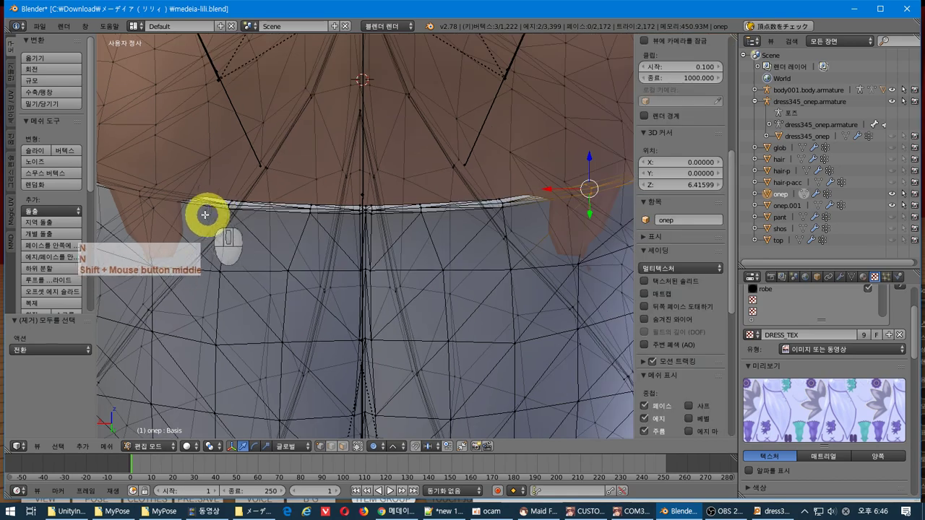
pyautogui.press('m')
pyautogui.click(142, 171)
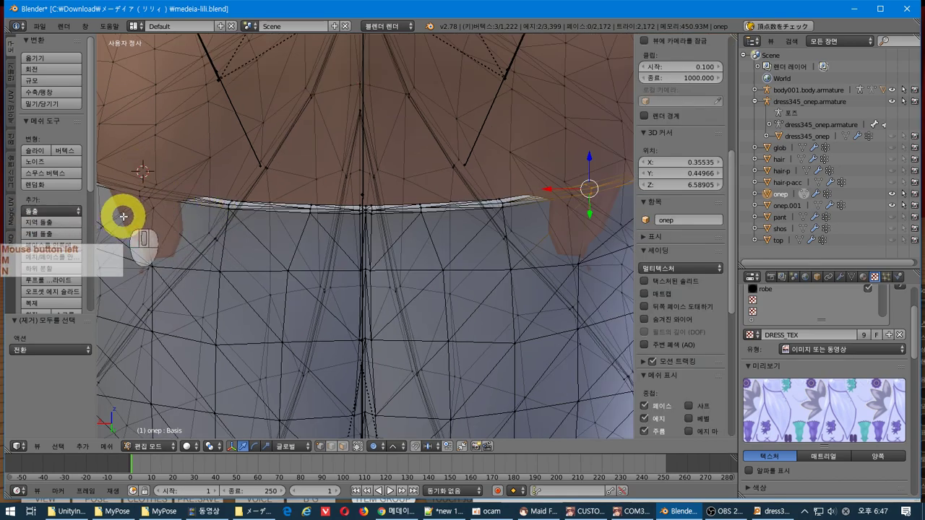
pyautogui.press('b')
pyautogui.moveTo(133, 202); pyautogui.dragTo(193, 243)
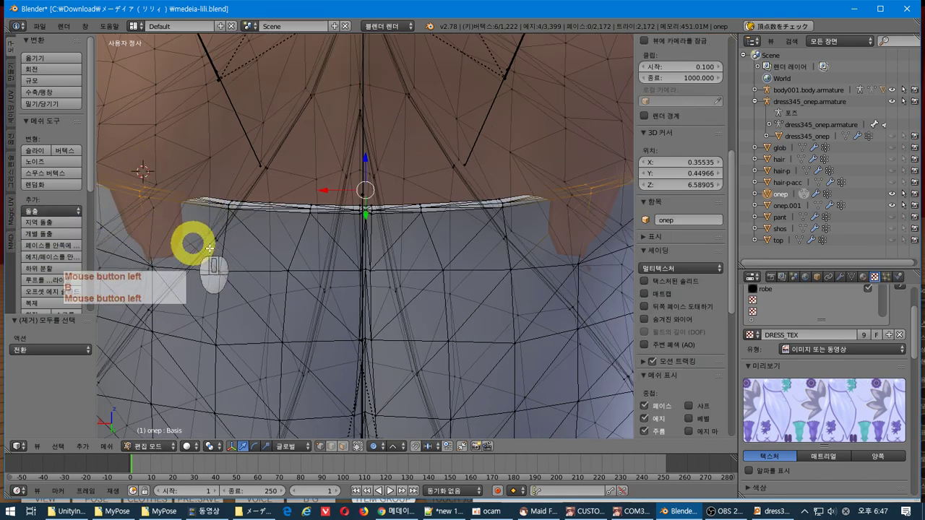
# Move the upper-edge vertices above both skin notches about 0.025 along Y.
pyautogui.moveTo(192, 243); pyautogui.dragTo(294, 252, button='middle')
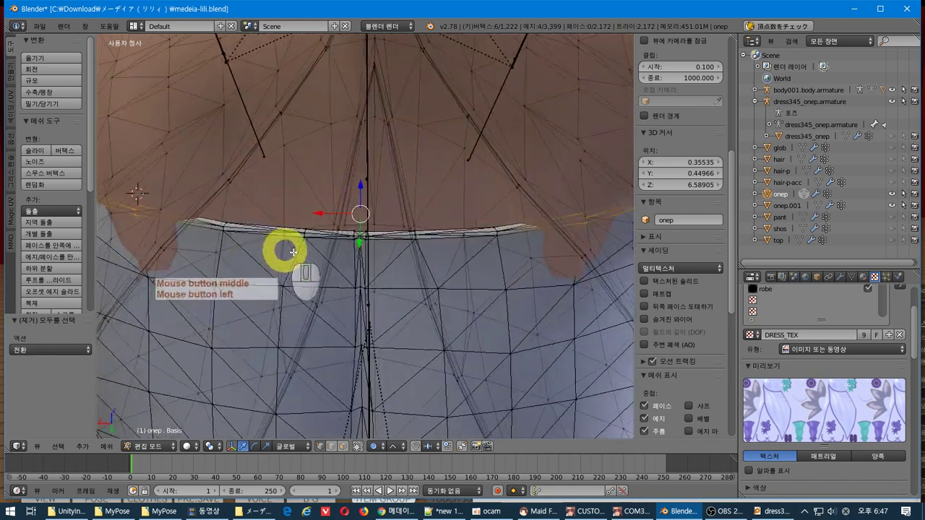
pyautogui.moveTo(359, 242); pyautogui.dragTo(358, 243)
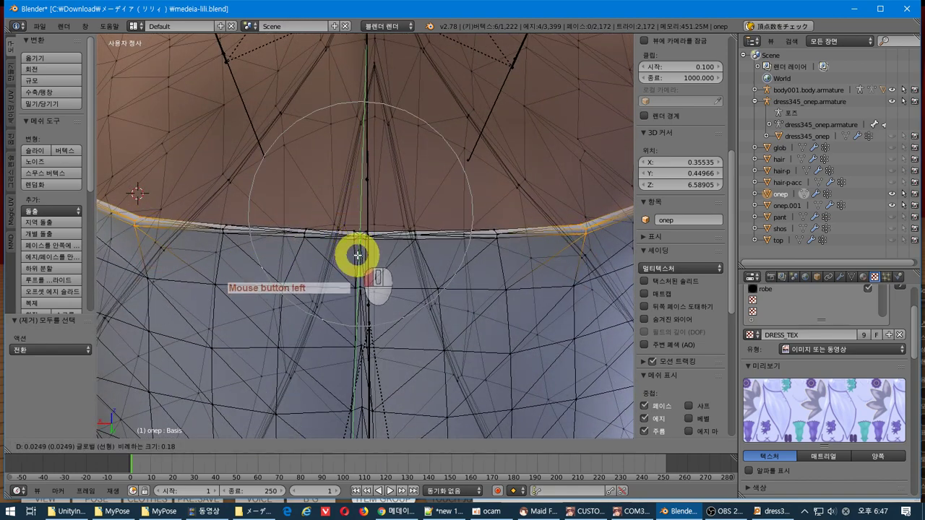
pyautogui.moveTo(358, 254); pyautogui.dragTo(359, 254)
pyautogui.moveTo(358, 255); pyautogui.dragTo(399, 178, button='middle')
pyautogui.moveTo(481, 213); pyautogui.dragTo(432, 235, button='middle')
# Clear the selection and, in edge selection mode, select two edges beside the exposed skin on each side of the waist.
pyautogui.press('a')
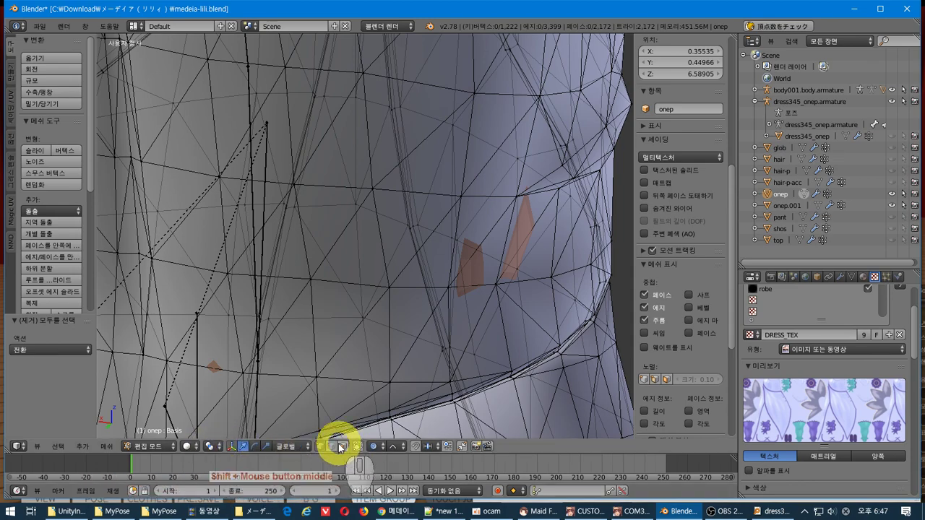
pyautogui.moveTo(463, 325); pyautogui.dragTo(492, 314, button='middle')
pyautogui.rightClick(511, 236)
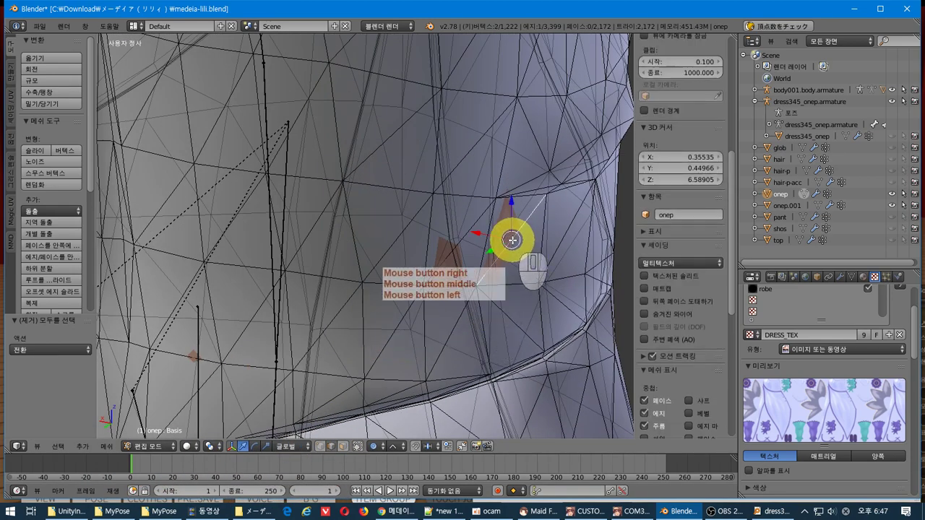
pyautogui.moveTo(372, 330); pyautogui.dragTo(417, 315, button='middle')
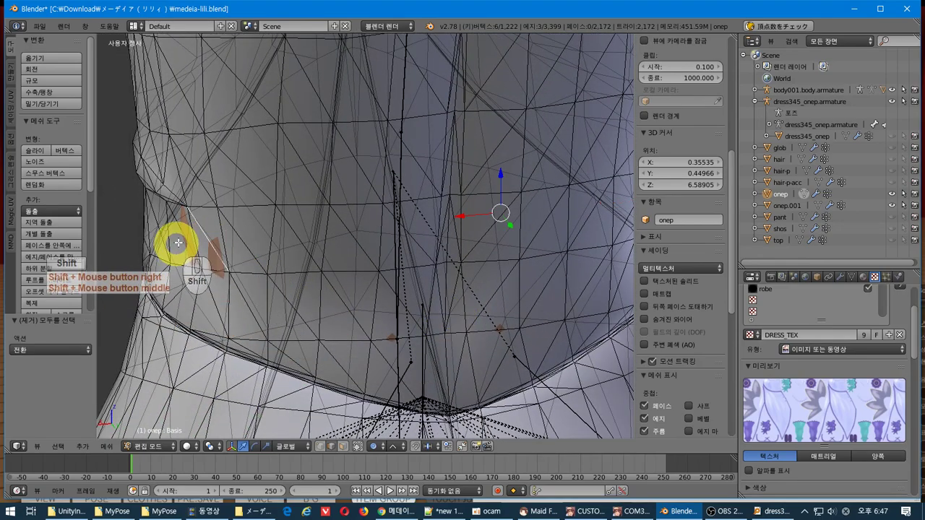
pyautogui.moveTo(184, 234); pyautogui.dragTo(441, 299, button='middle')
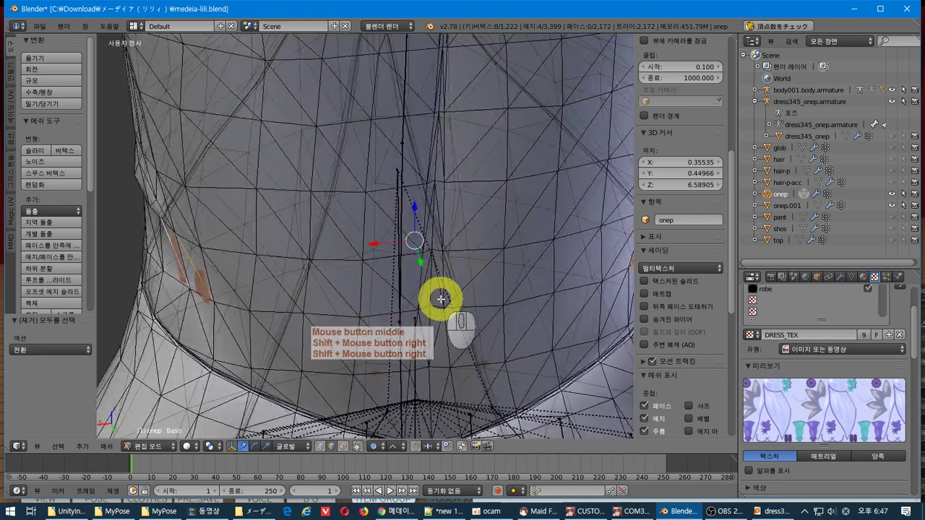
# Scale the selected waist edges by about 1.0135 in X and Y only, and return to Object Mode.
pyautogui.scroll(-2, 441, 298)
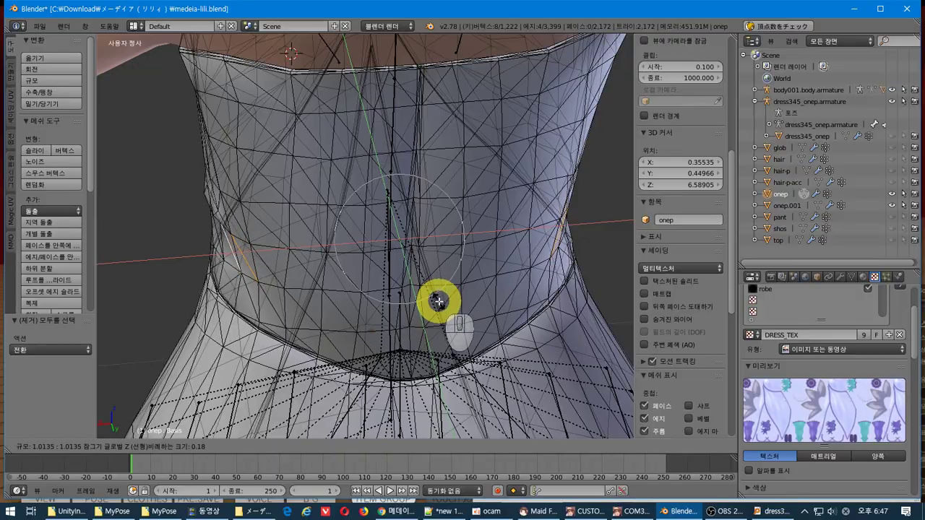
pyautogui.click(438, 300)
pyautogui.moveTo(438, 301); pyautogui.dragTo(406, 277, button='middle')
pyautogui.moveTo(369, 253); pyautogui.dragTo(371, 178, button='middle')
pyautogui.press('Tab')
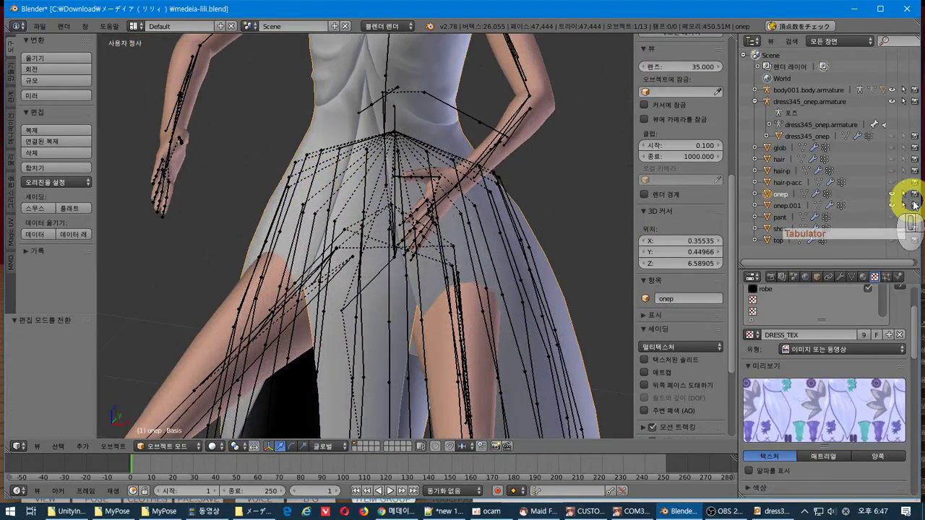
# Hide the onep dress and rename the onep.001 object to skt.
pyautogui.click(892, 195)
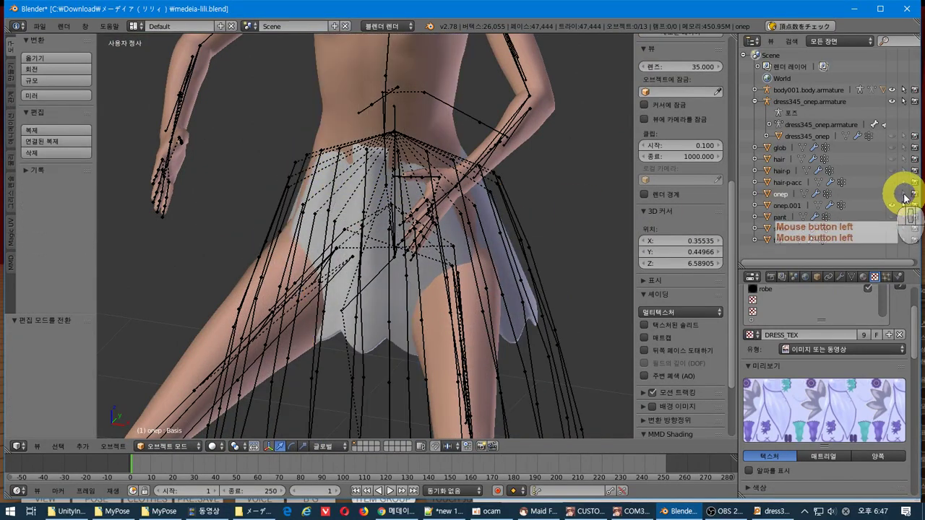
pyautogui.doubleClick(790, 207)
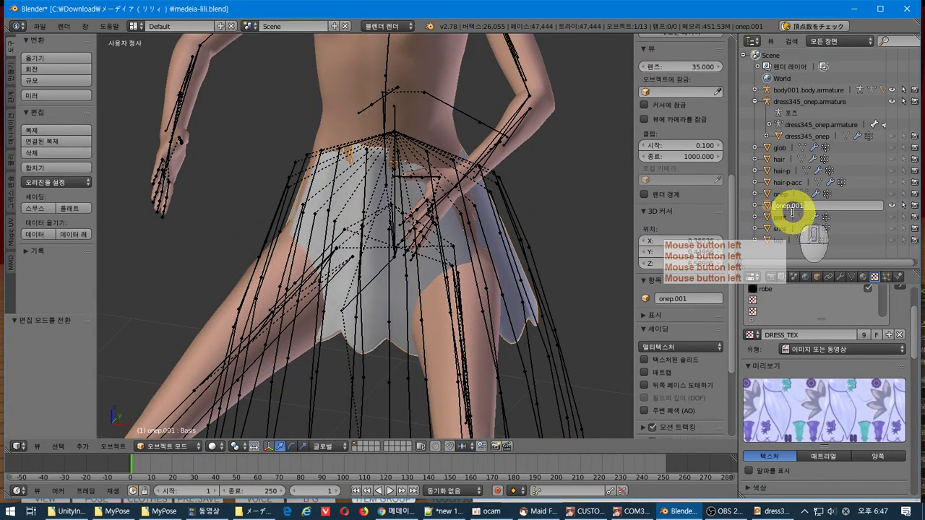
pyautogui.write('skt')
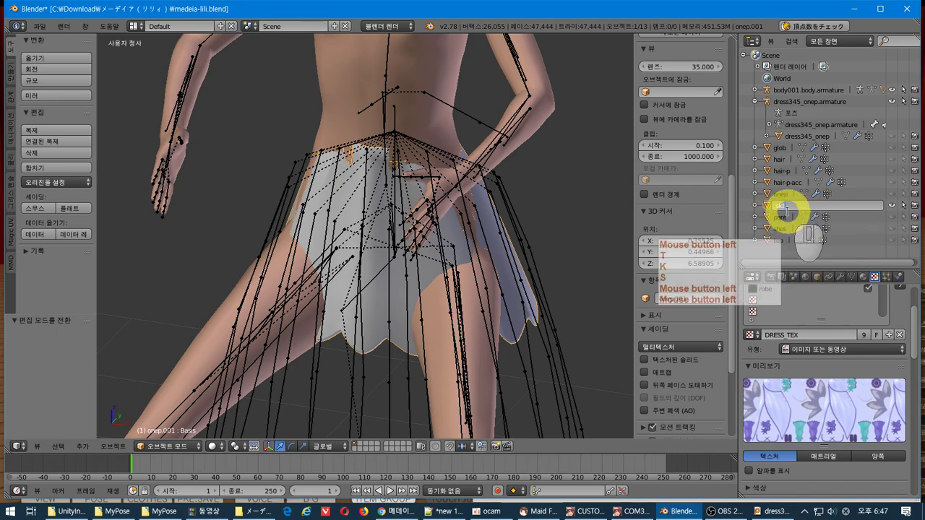
pyautogui.click(528, 215)
# Enter Edit Mode on the skt skirt and box-select its waistband.
pyautogui.moveTo(509, 215); pyautogui.dragTo(368, 152, button='middle')
pyautogui.press('Tab')
pyautogui.moveTo(278, 110); pyautogui.dragTo(297, 179, button='middle')
pyautogui.press('b')
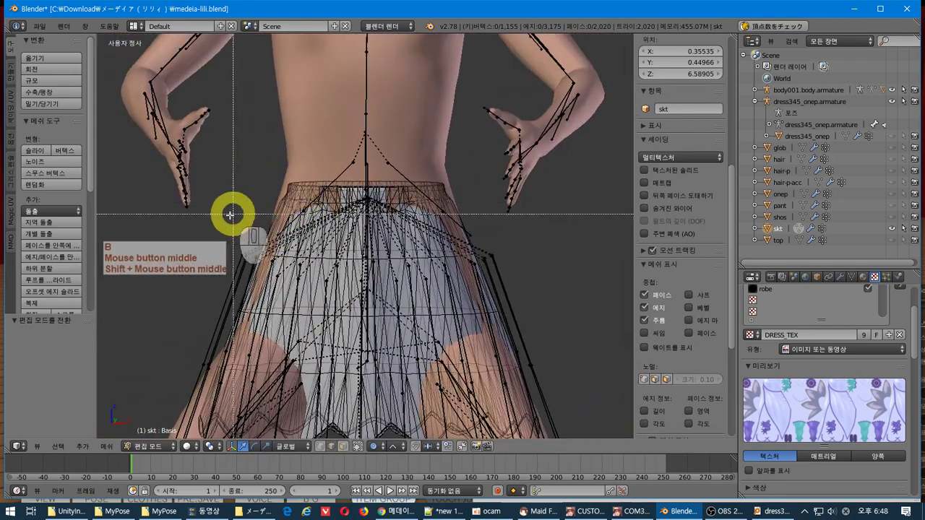
pyautogui.moveTo(239, 217); pyautogui.dragTo(624, 99)
pyautogui.moveTo(335, 227); pyautogui.dragTo(353, 229, button='middle')
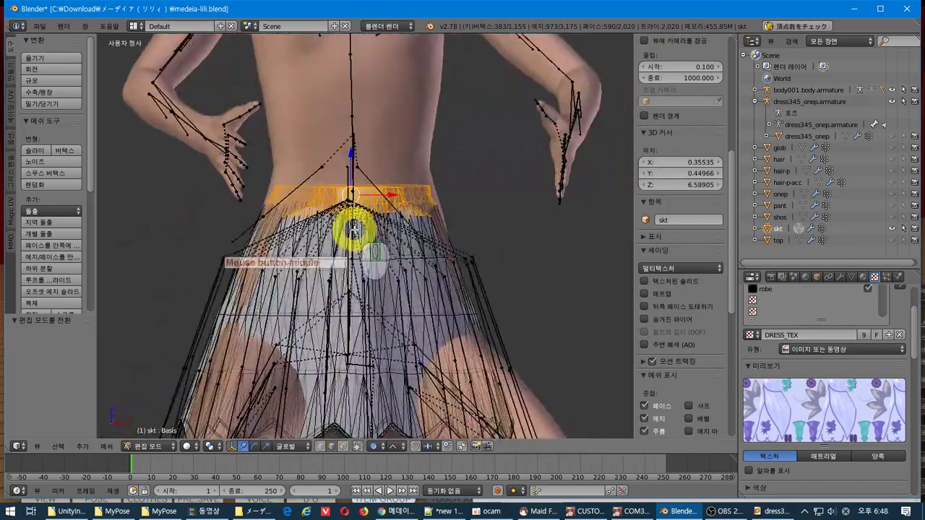
# Try to scale the skirt's waistband by about 1.087 in X and Y only, with a wider proportional editing radius.
pyautogui.press('KP_1')
pyautogui.scroll(4, 371, 243)
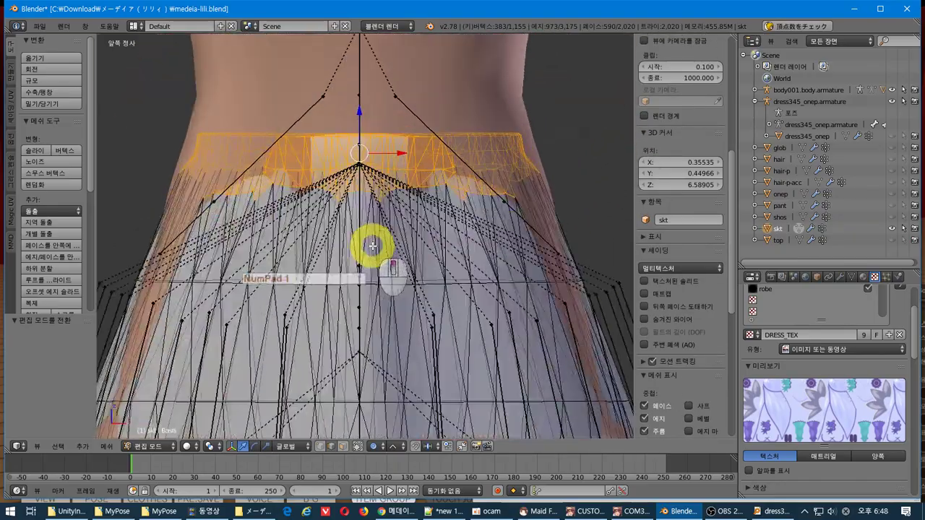
pyautogui.moveTo(128, 238); pyautogui.dragTo(614, 58)
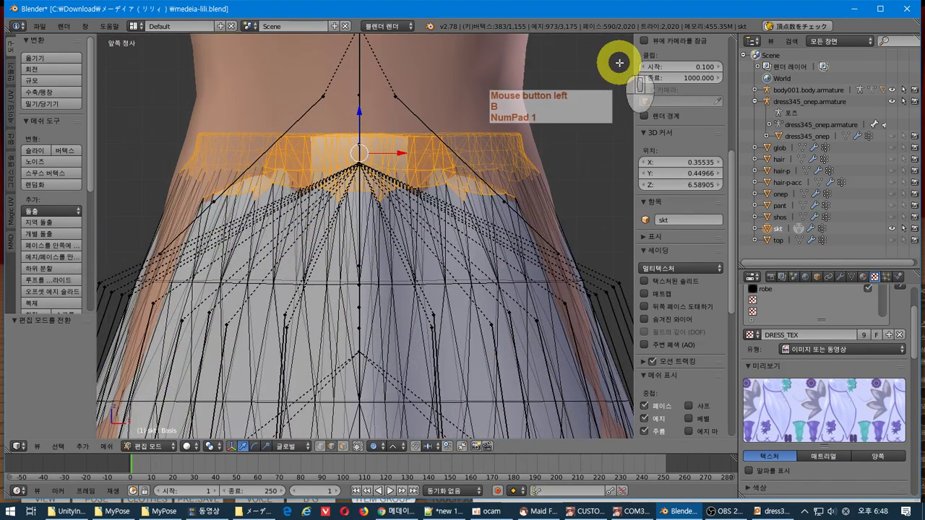
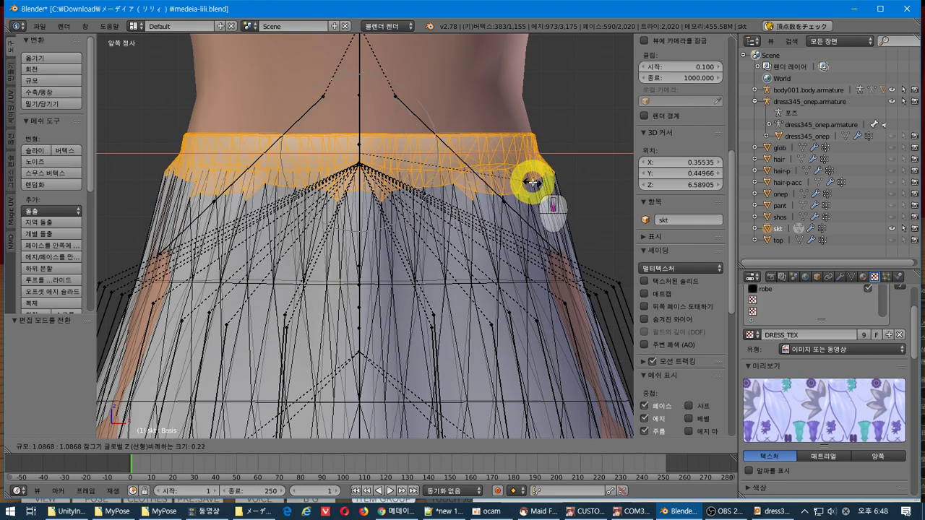
pyautogui.scroll(-20, 532, 182)
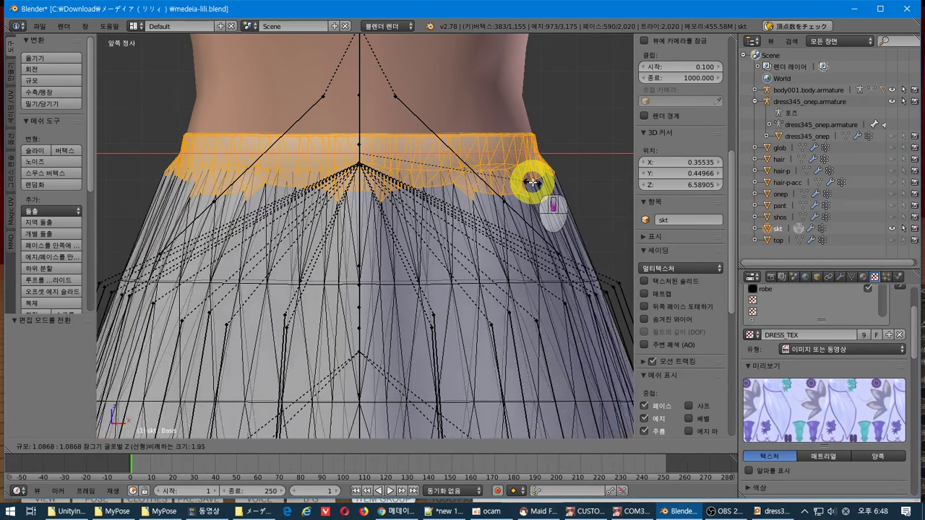
pyautogui.scroll(-6, 532, 182)
pyautogui.press('Escape')
pyautogui.scroll(-4, 533, 182)
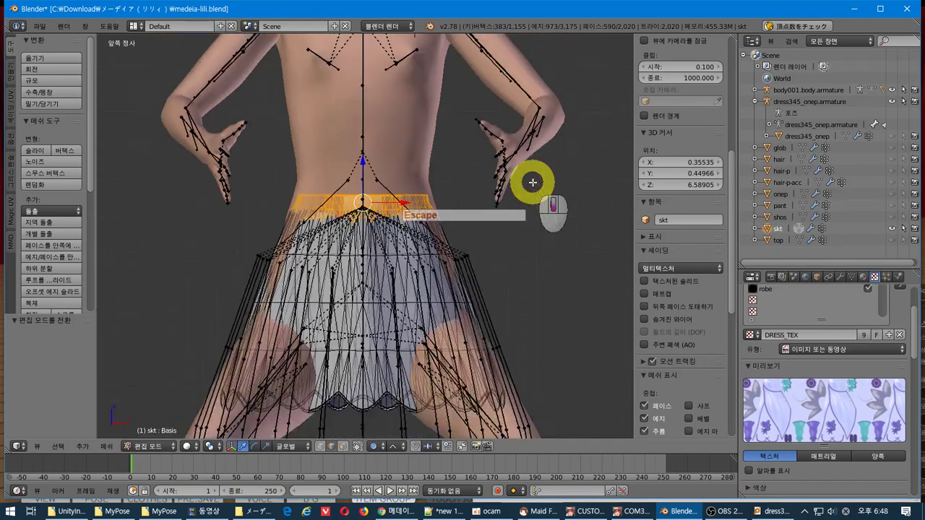
# Replace the waistband selection with the entire skirt mesh.
pyautogui.scroll(6, 533, 182)
pyautogui.press('a')
pyautogui.press('a')
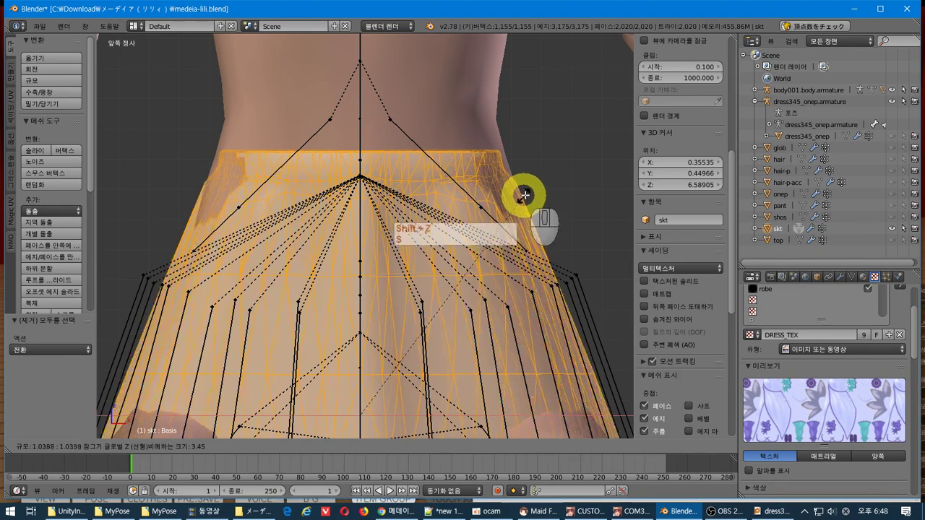
# Try scaling the whole skirt by 1.089 in X and Y only, and undo the scaling.
pyautogui.click(539, 190)
pyautogui.moveTo(538, 190)
pyautogui.mouseDown(button='middle')
pyautogui.moveTo(442, 265)
pyautogui.moveTo(396, 232)
pyautogui.moveTo(393, 216)
pyautogui.mouseUp(button='middle')
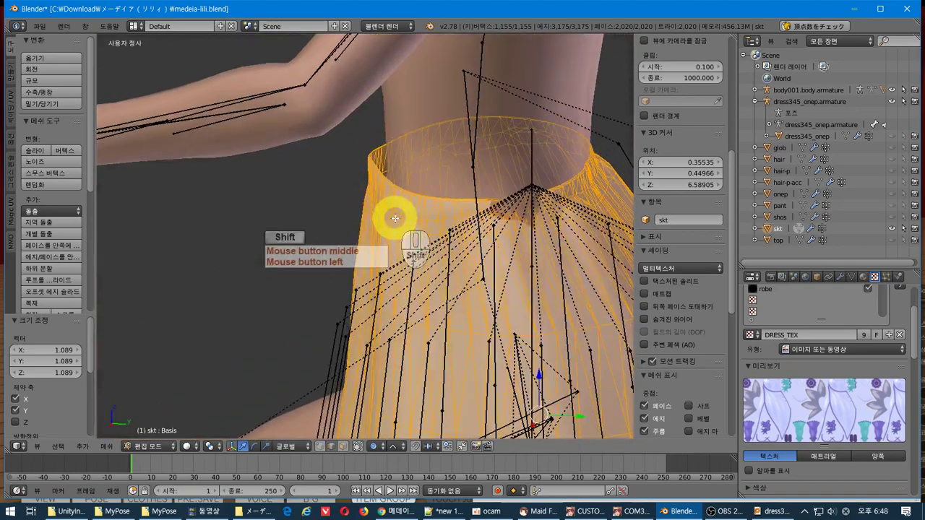
pyautogui.hotkey('shift', 'z')
pyautogui.hotkey('shift', 'z')
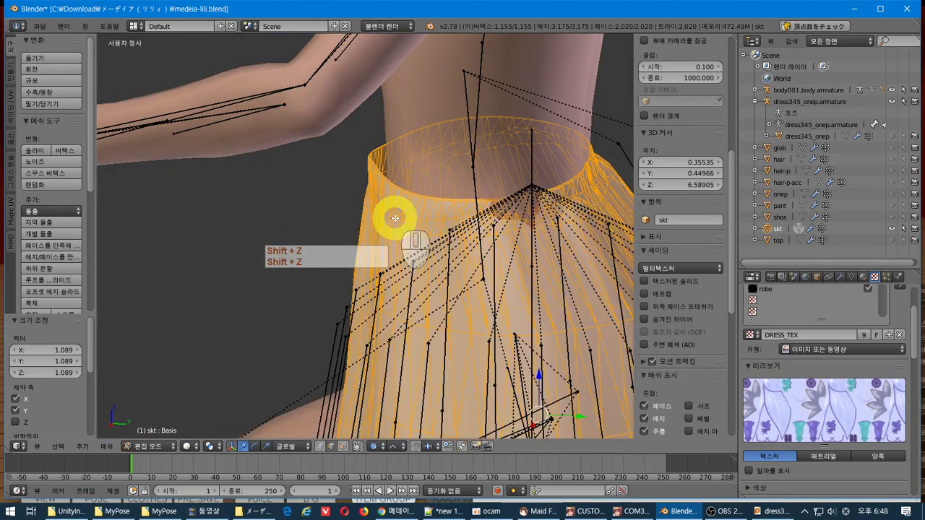
pyautogui.hotkey('ctrl', 'z')
# Place the 3D cursor at X 0, Y -0.39, Z 5.42905, on the front upper edge of the skirt's waistband.
pyautogui.moveTo(392, 217); pyautogui.dragTo(576, 174, button='middle')
pyautogui.press('KP_7')
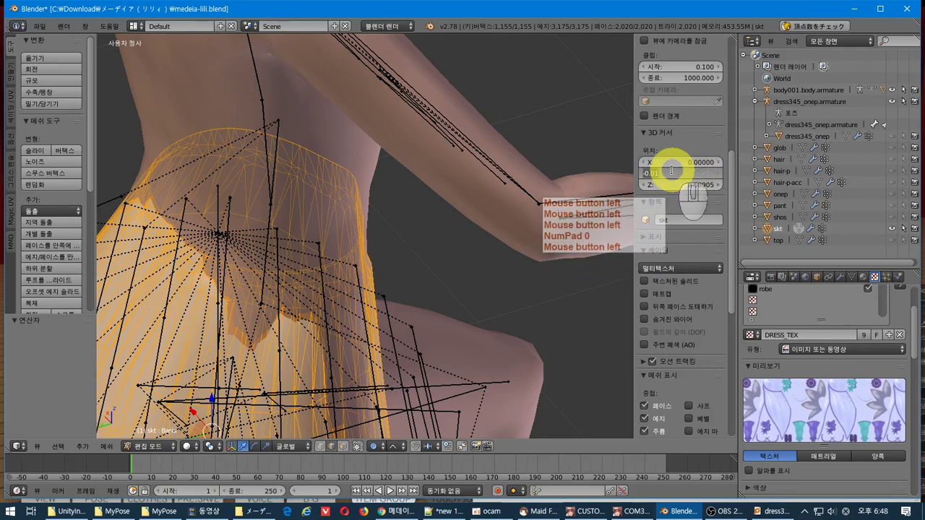
pyautogui.press('Escape')
pyautogui.moveTo(661, 181); pyautogui.dragTo(732, 186)
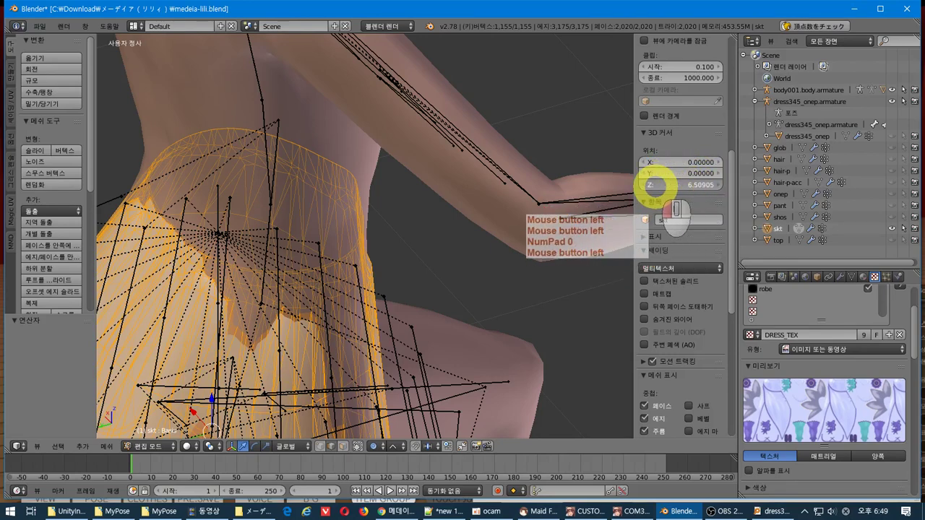
pyautogui.moveTo(463, 238); pyautogui.dragTo(352, 258, button='middle')
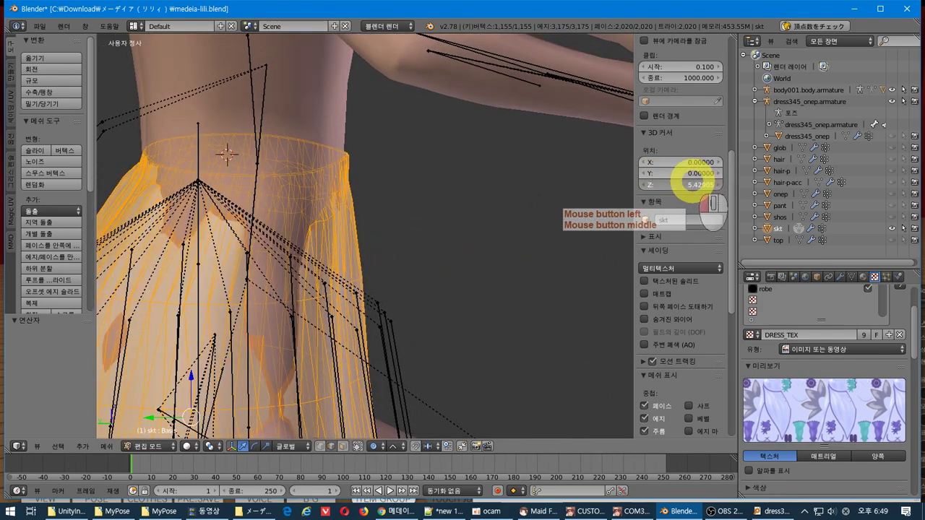
pyautogui.moveTo(542, 227); pyautogui.dragTo(382, 268, button='middle')
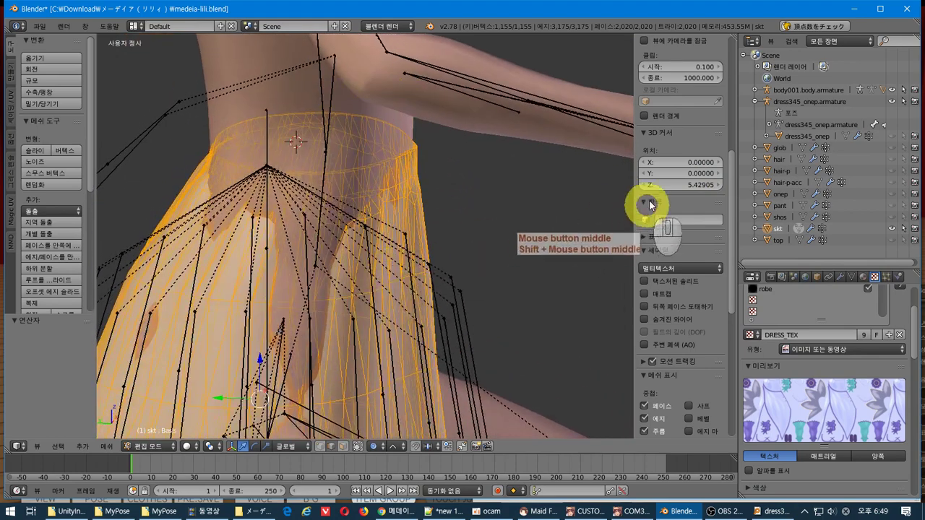
pyautogui.moveTo(681, 181); pyautogui.dragTo(662, 180)
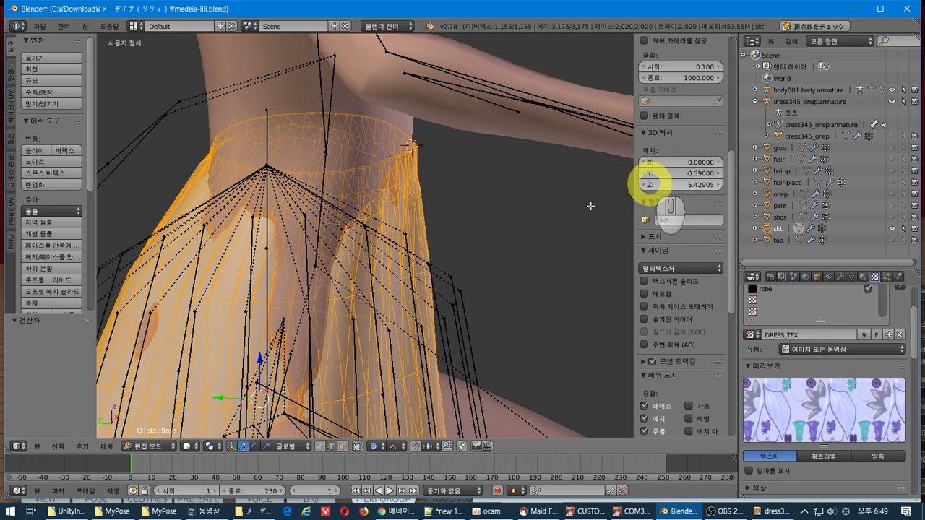
pyautogui.moveTo(432, 266); pyautogui.dragTo(425, 278, button='middle')
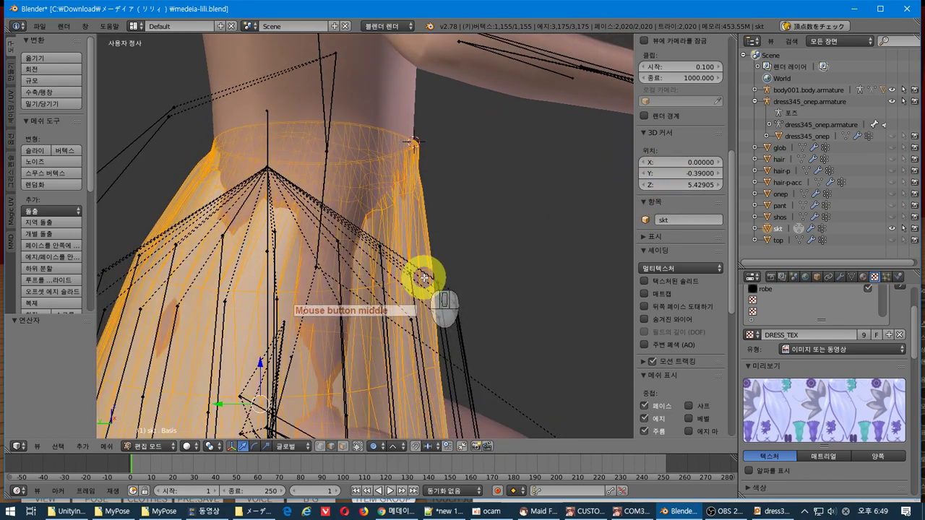
# Set the pivot point to the 3D cursor and scale the whole skirt by 1.019 along Y.
pyautogui.press('s')
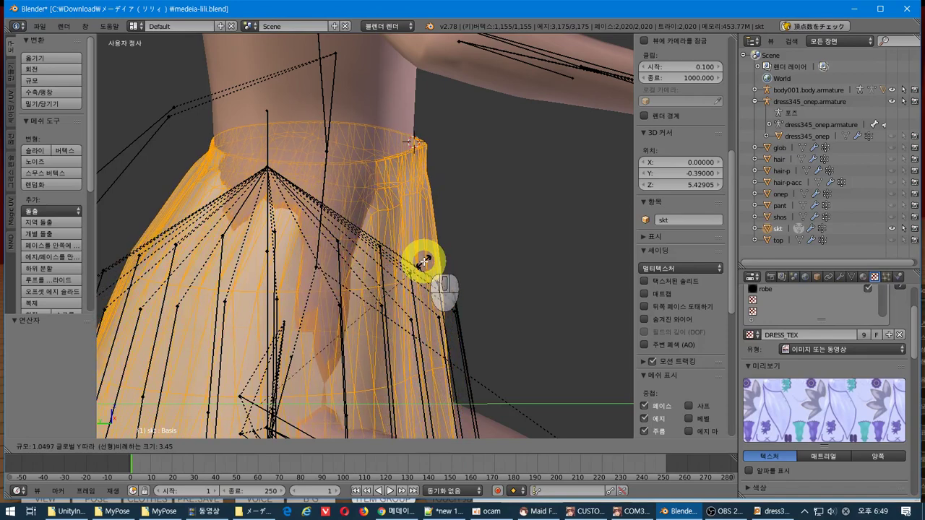
pyautogui.press('Escape')
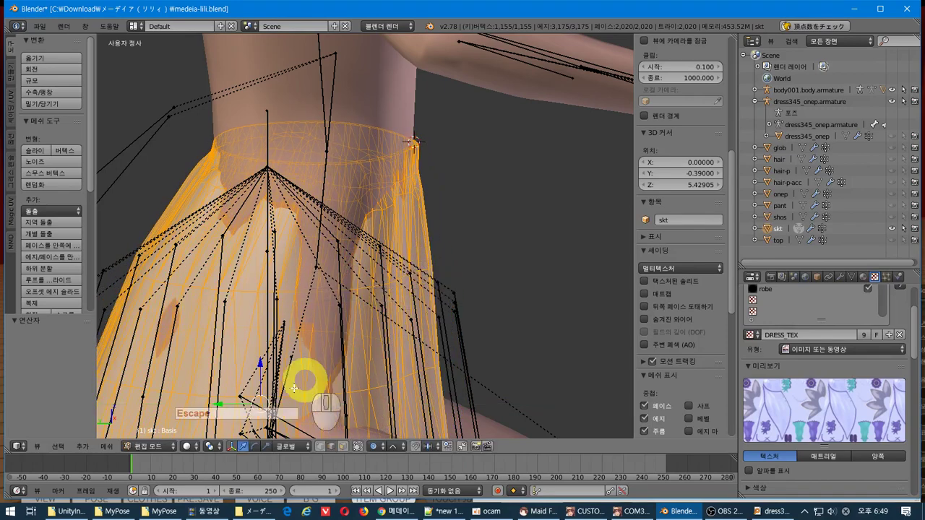
pyautogui.click(221, 447)
pyautogui.click(232, 415)
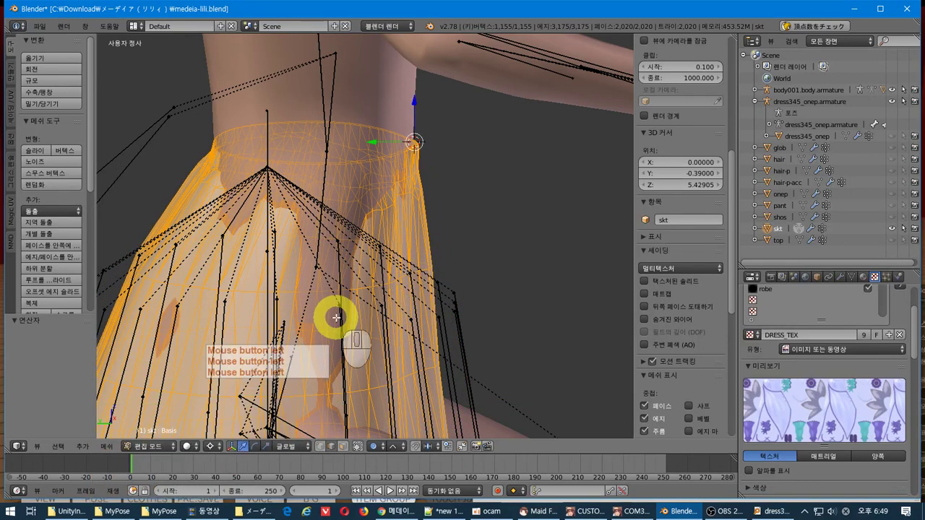
pyautogui.press('s')
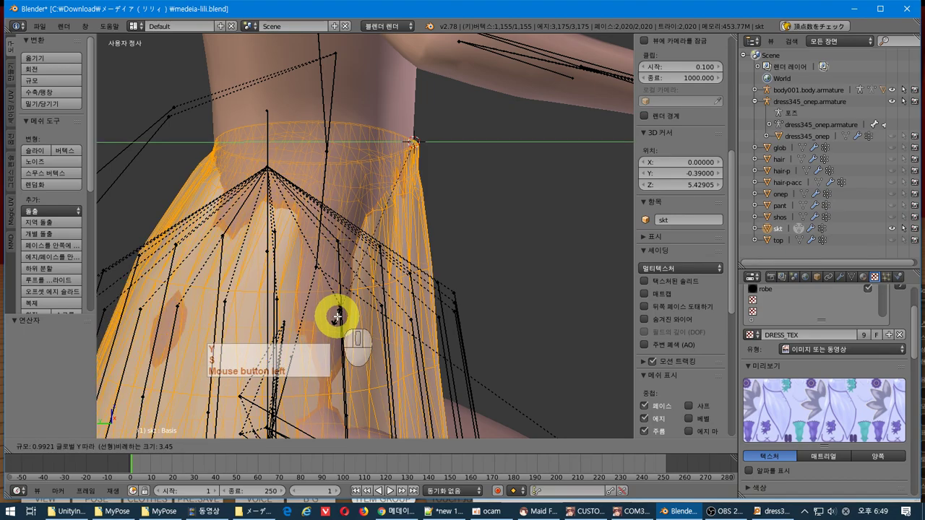
pyautogui.click(336, 321)
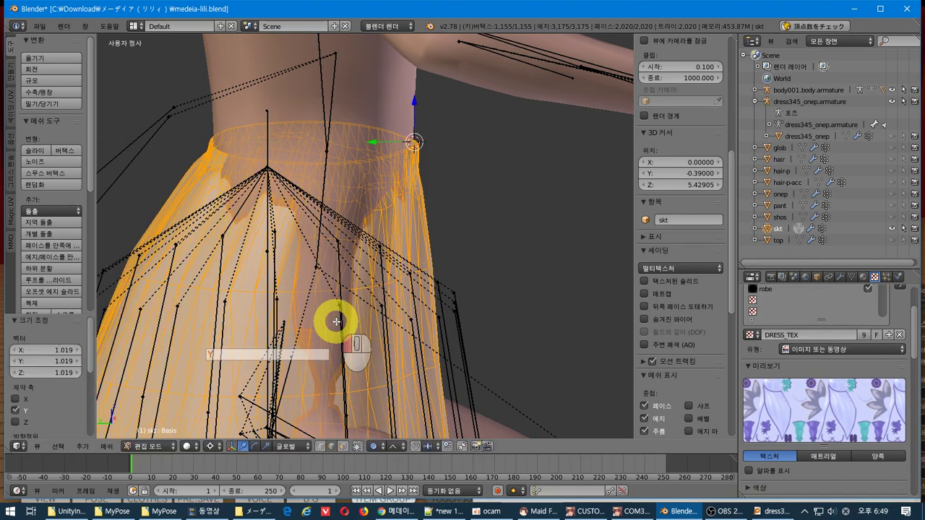
# Scale the whole skirt by about 1.06 along X and return to Object Mode.
pyautogui.moveTo(366, 313); pyautogui.dragTo(239, 329, button='middle')
pyautogui.press('s')
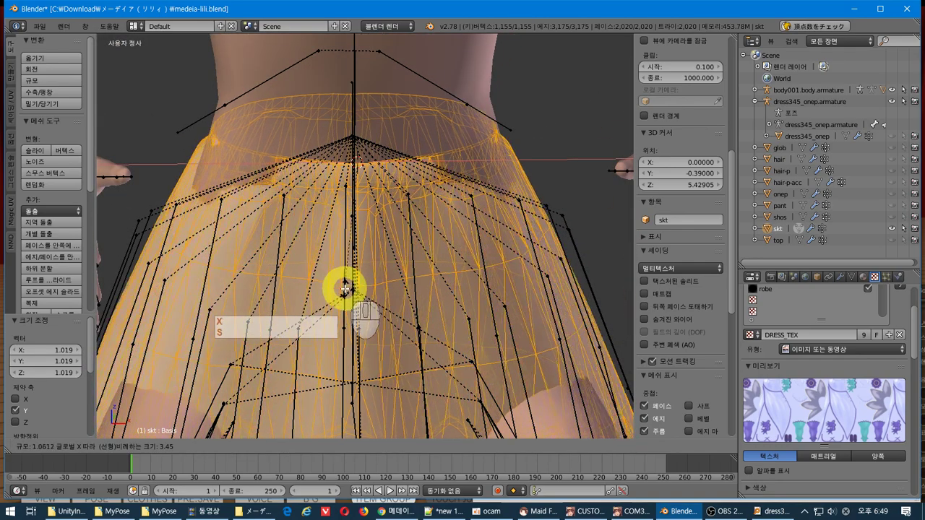
pyautogui.moveTo(344, 292); pyautogui.dragTo(424, 253, button='middle')
pyautogui.press('Tab')
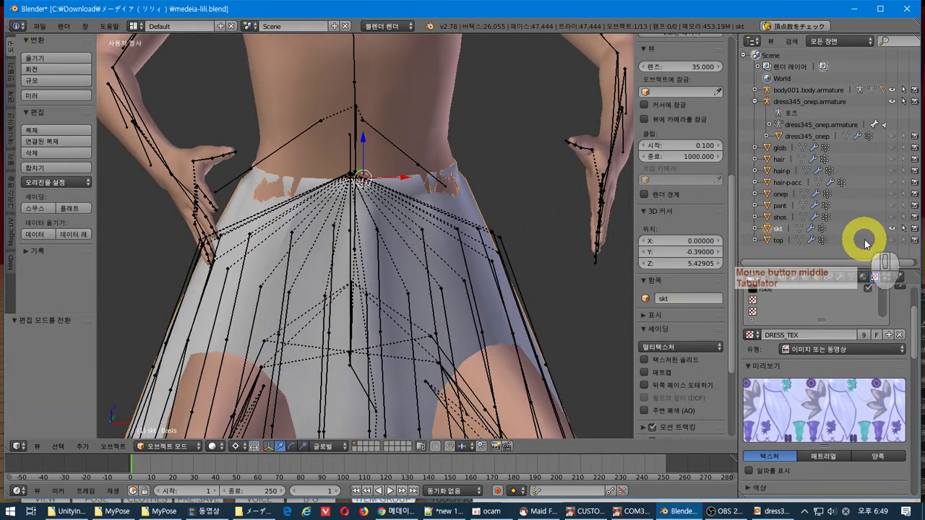
# Show the onep dress to check its fit together with the widened skirt, and hide it again.
pyautogui.click(892, 196)
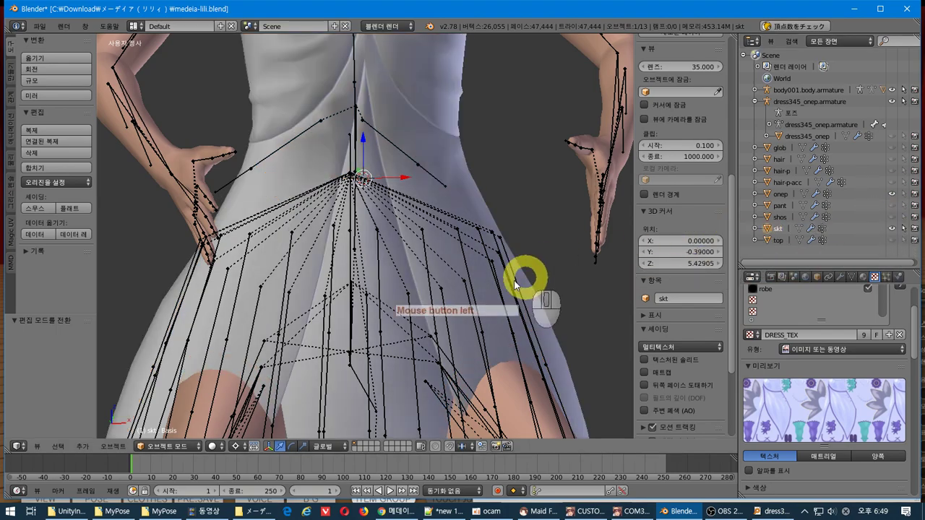
pyautogui.moveTo(531, 279); pyautogui.dragTo(520, 296, button='middle')
pyautogui.click(888, 195)
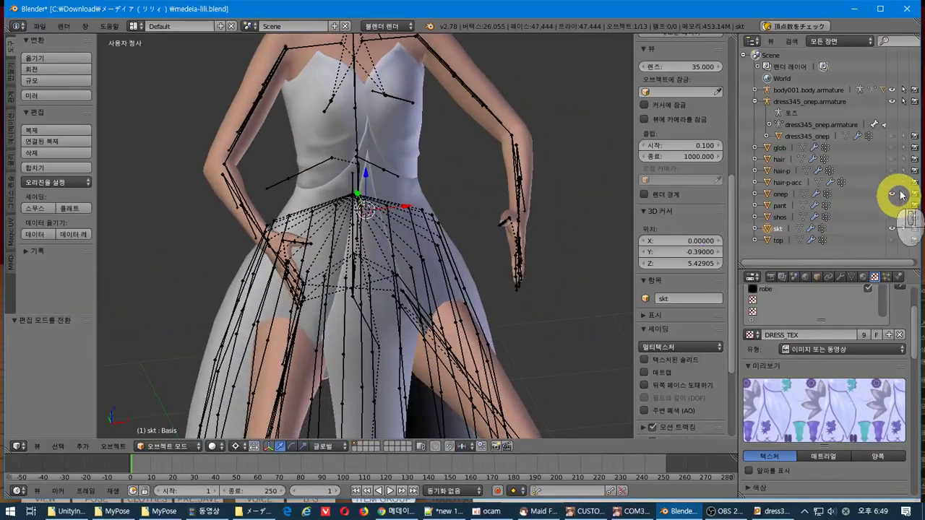
pyautogui.click(564, 245)
pyautogui.scroll(6, 331, 217)
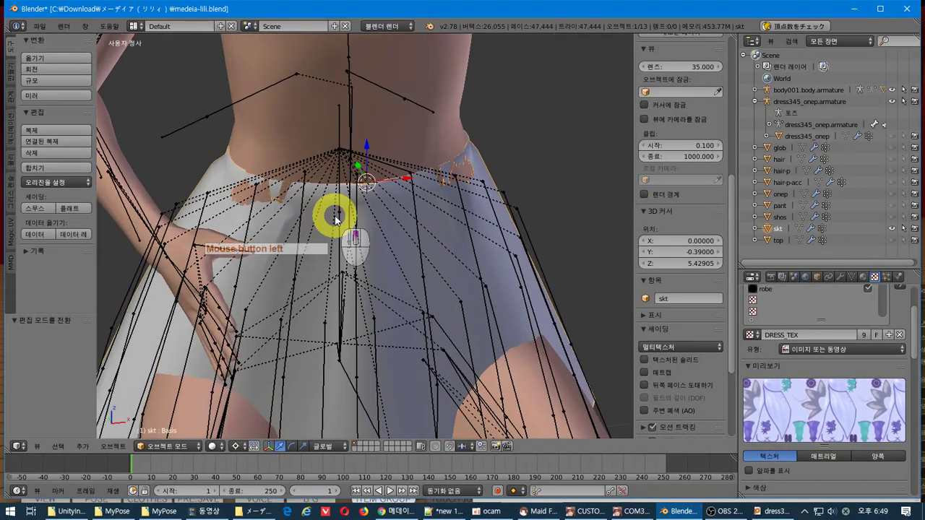
# Enter Edit Mode on the skirt, clear the selection and box-select the waistband vertices beside the rear exposed skin patches.
pyautogui.middleClick(329, 215)
pyautogui.press('Tab')
pyautogui.moveTo(328, 214); pyautogui.dragTo(258, 208, button='middle')
pyautogui.press('a')
pyautogui.press('KP_3')
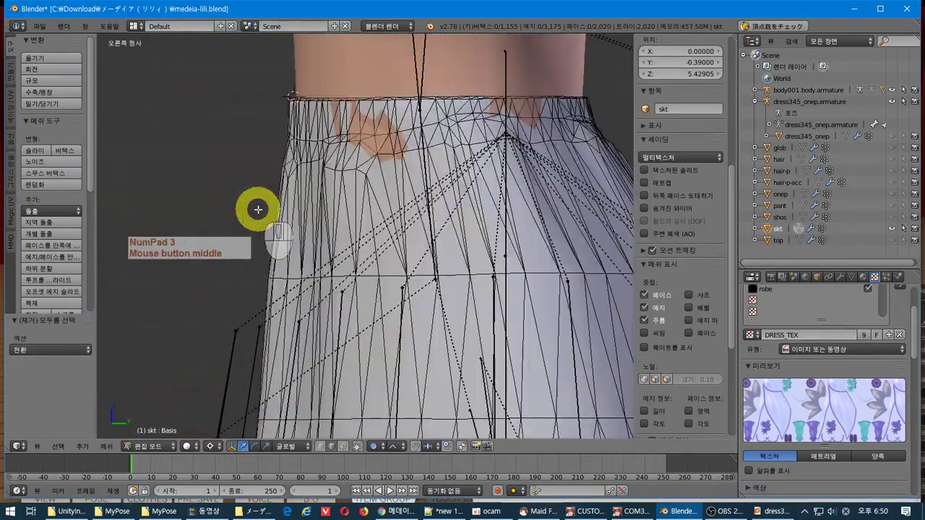
pyautogui.press('b')
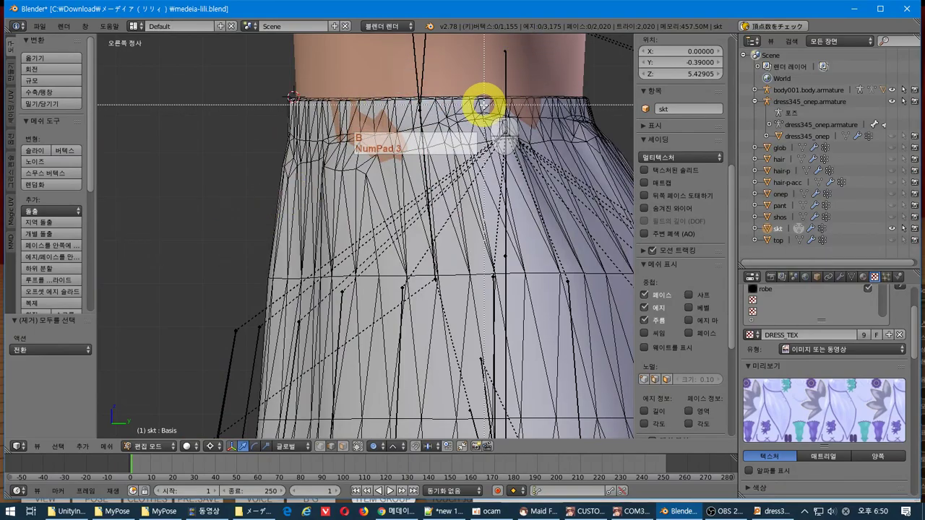
pyautogui.moveTo(483, 105)
pyautogui.mouseDown()
pyautogui.moveTo(533, 97)
pyautogui.moveTo(547, 83)
pyautogui.moveTo(484, 120)
pyautogui.mouseUp()
pyautogui.moveTo(484, 120); pyautogui.dragTo(394, 185, button='middle')
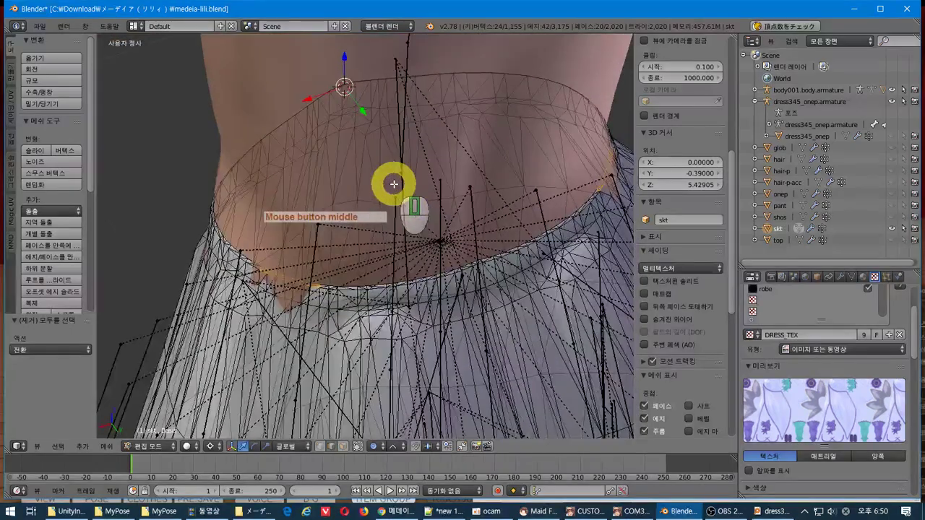
pyautogui.press('s')
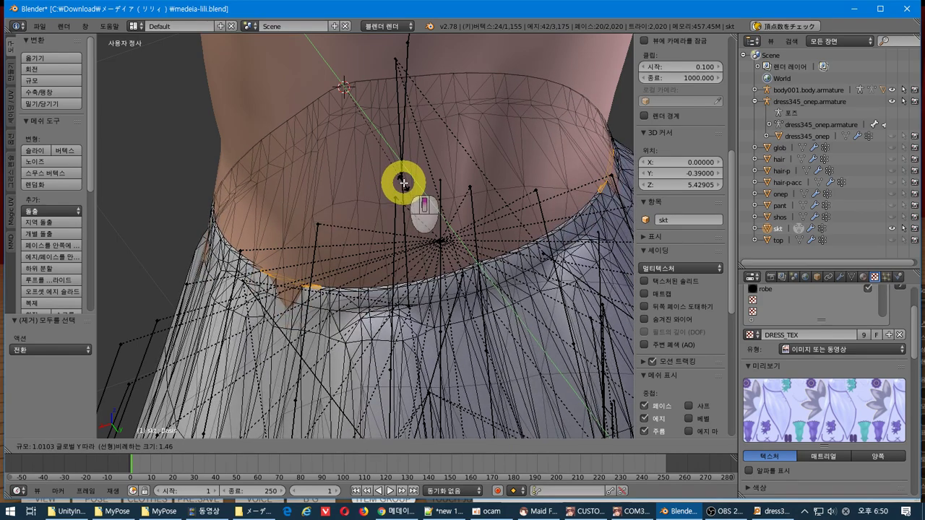
pyautogui.press('Escape')
pyautogui.scroll(-4, 404, 182)
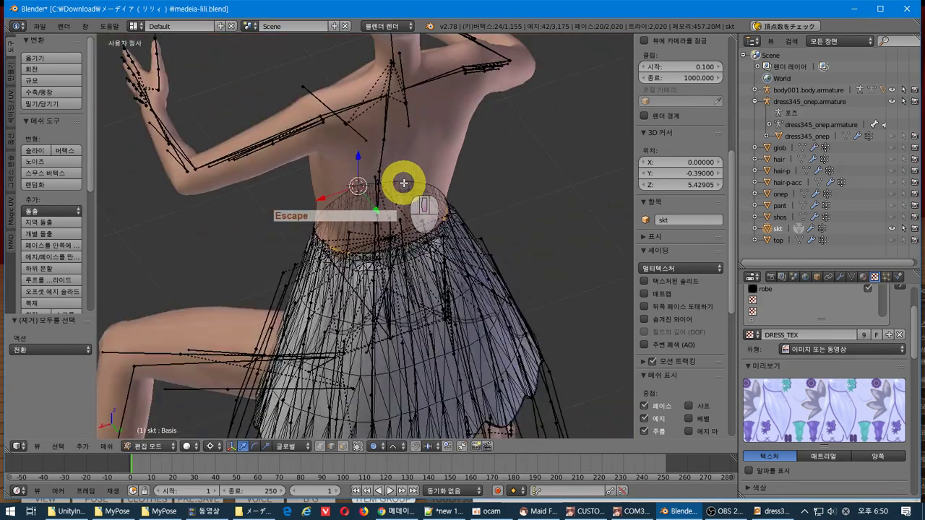
pyautogui.press('s')
pyautogui.scroll(15, 423, 208)
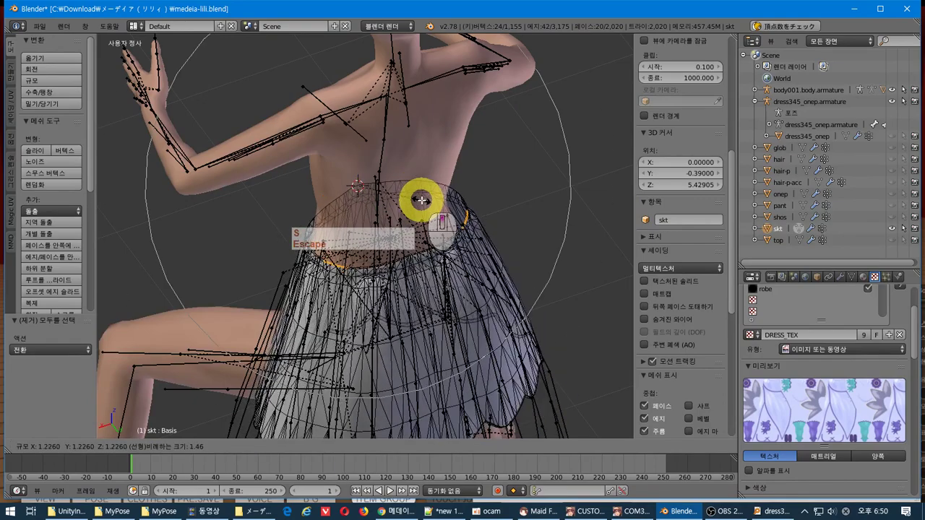
pyautogui.press('Escape')
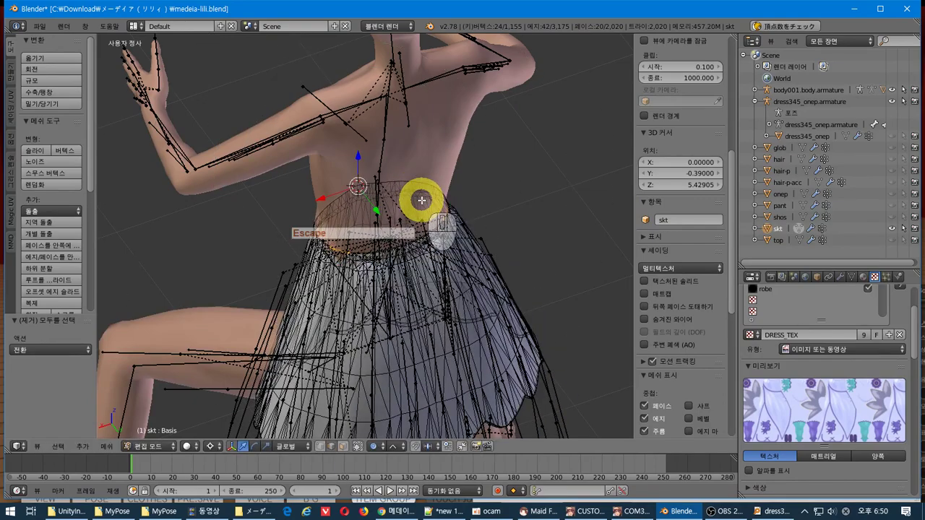
# Scale the selected rear waistband vertices by about 1.030 in X and Y only, with proportional size 0.20.
pyautogui.scroll(5, 422, 201)
pyautogui.press('s')
pyautogui.scroll(9, 423, 205)
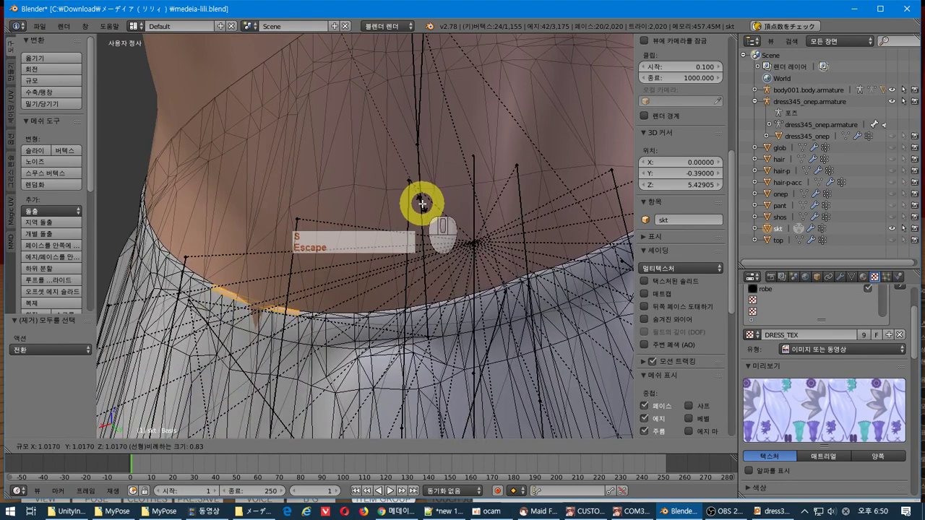
pyautogui.scroll(14, 424, 208)
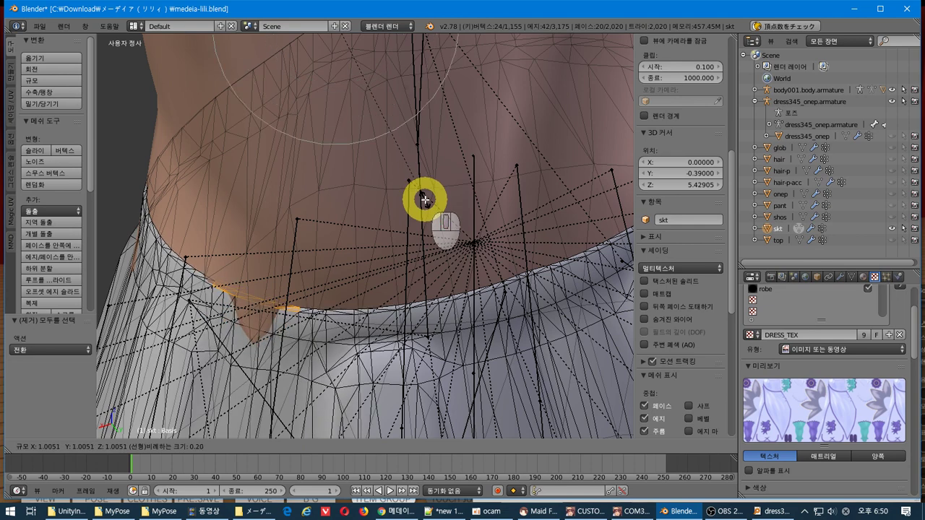
pyautogui.press('y')
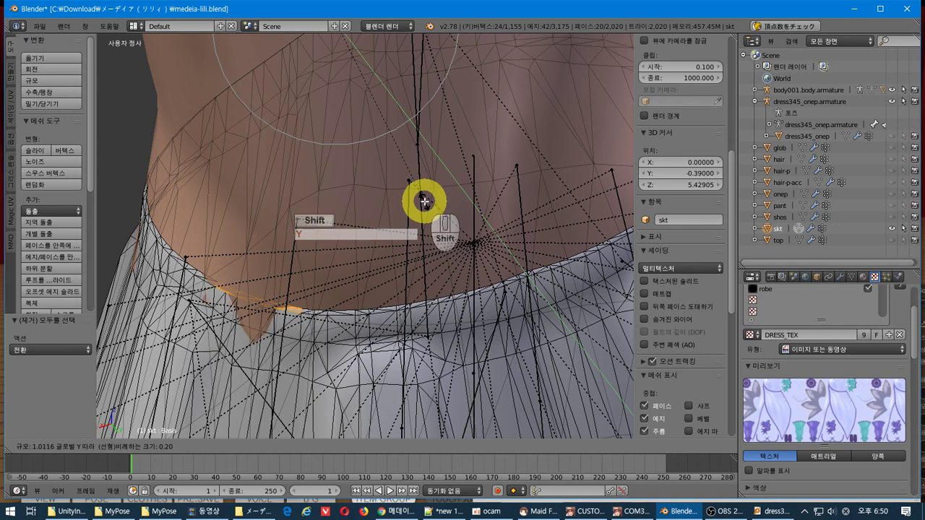
pyautogui.hotkey('shift', 'z')
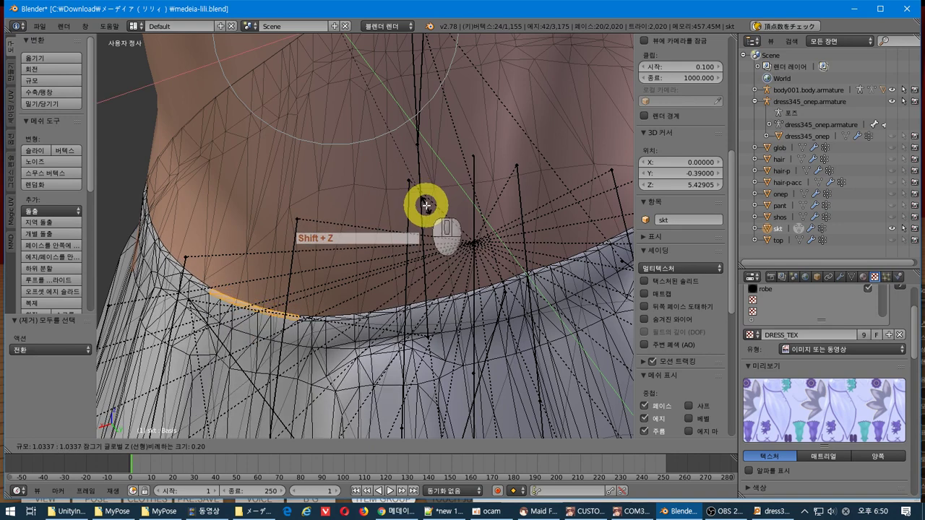
pyautogui.click(431, 201)
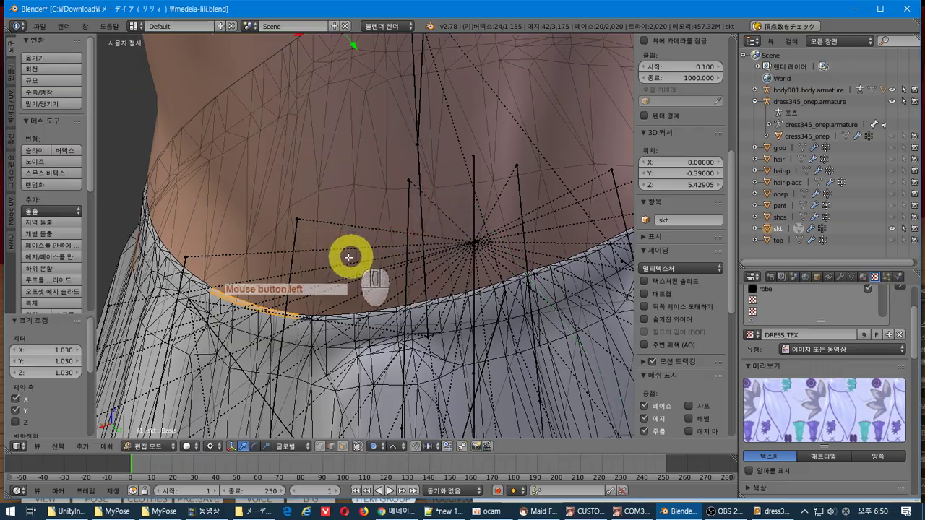
# Box-select the skirt vertices around the exposed skin patch below the side waistband and move them -0.011 along Y.
pyautogui.moveTo(351, 256); pyautogui.dragTo(417, 360, button='middle')
pyautogui.press('a')
pyautogui.press('KP_3')
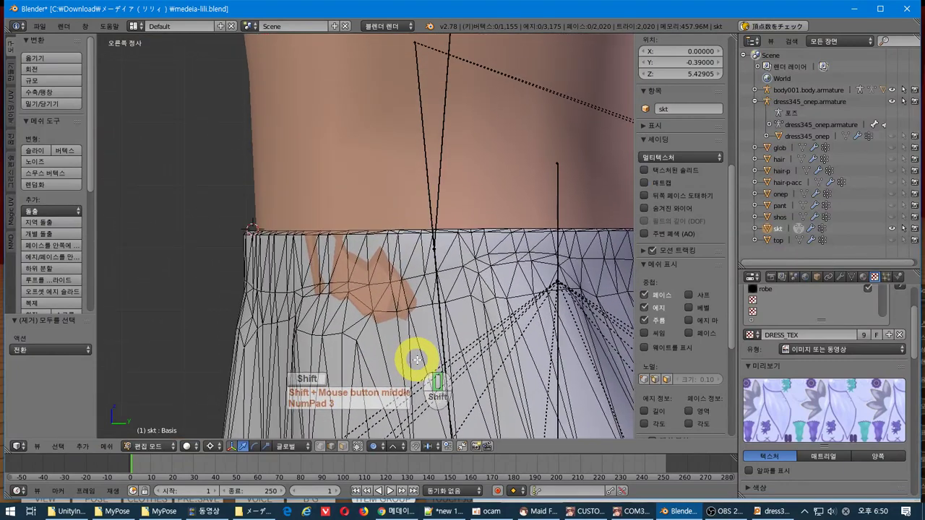
pyautogui.press('b')
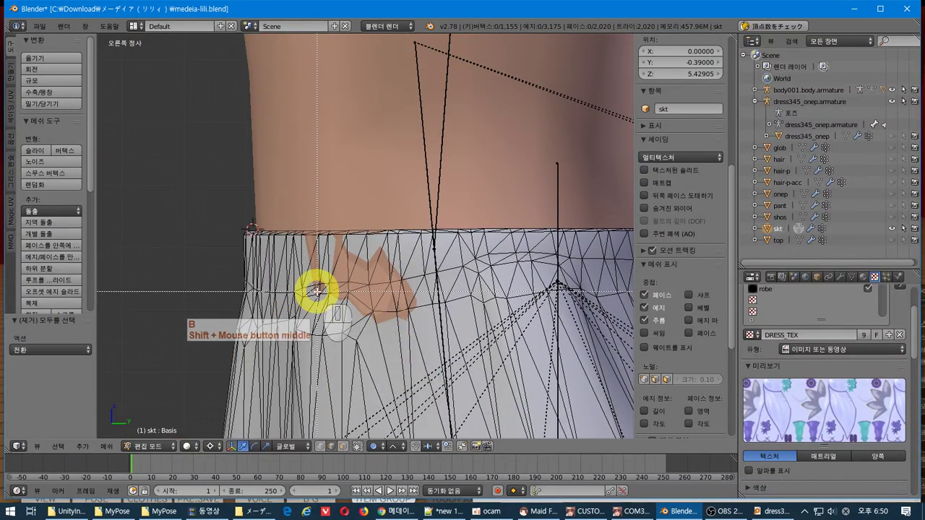
pyautogui.moveTo(411, 269); pyautogui.dragTo(397, 299)
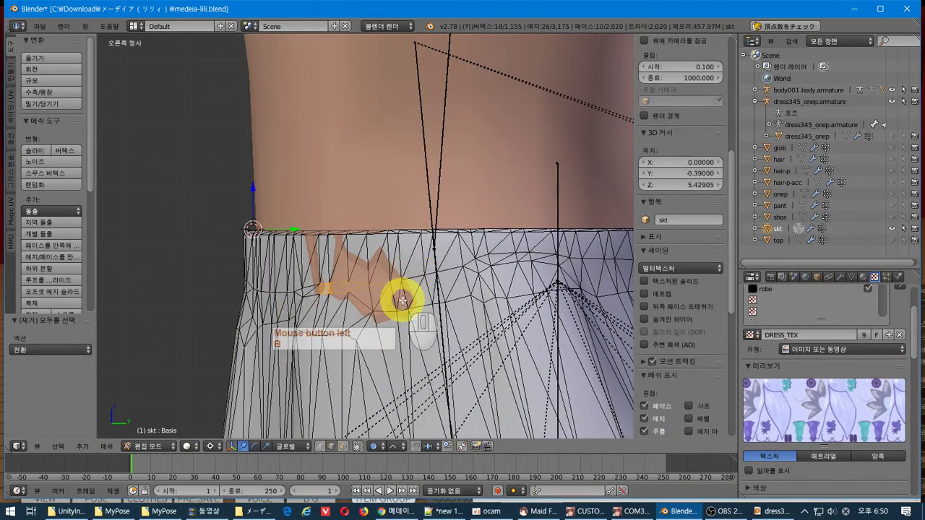
pyautogui.moveTo(397, 300); pyautogui.dragTo(449, 304, button='middle')
pyautogui.press('s')
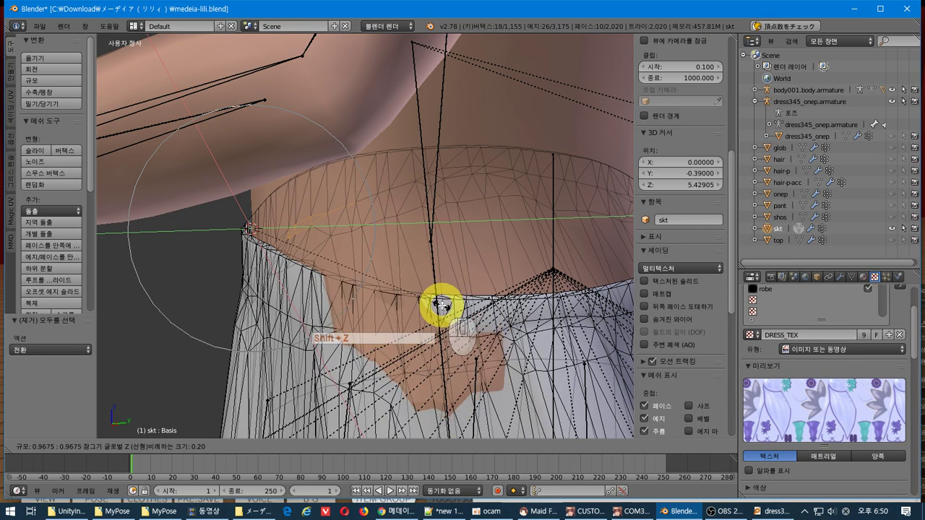
pyautogui.press('Escape')
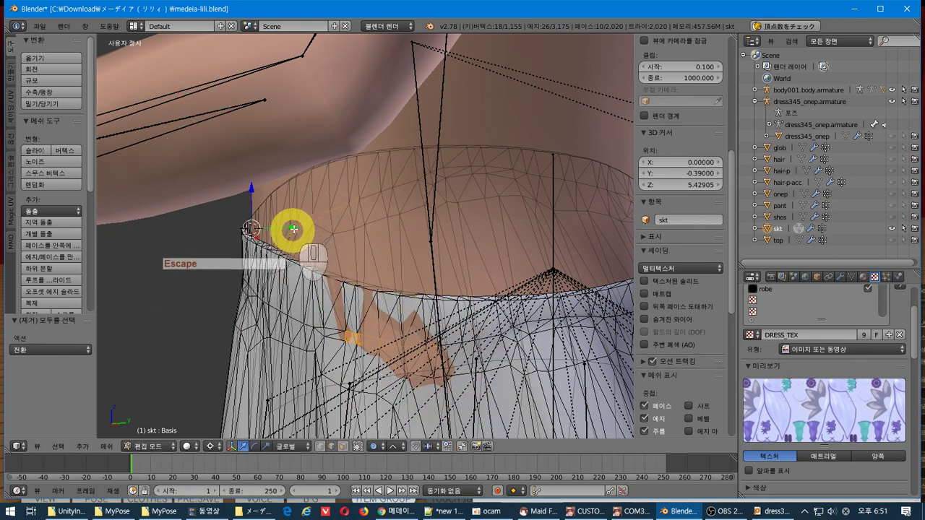
pyautogui.moveTo(293, 226); pyautogui.dragTo(289, 230)
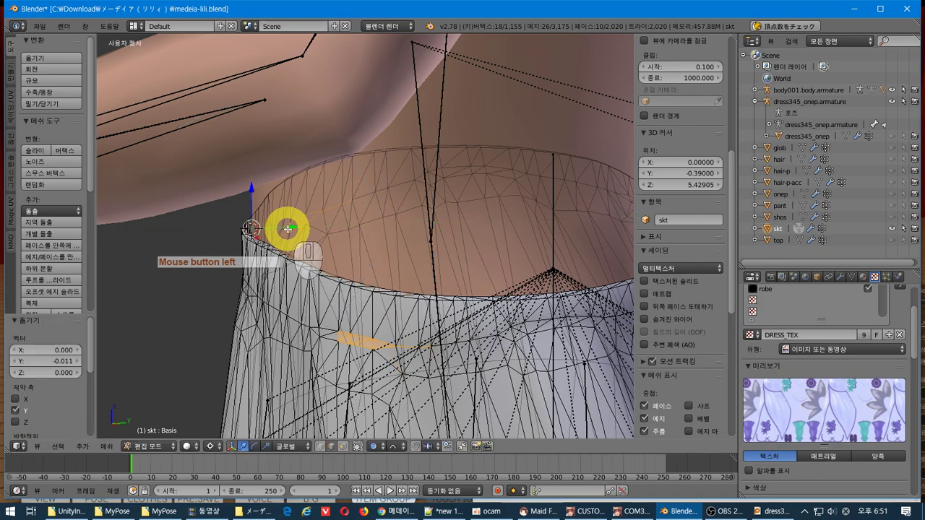
# Select the vertices at the centre of the skirt's front waistband edge and move them 0.010 along Y.
pyautogui.moveTo(289, 230); pyautogui.dragTo(263, 311, button='middle')
pyautogui.press('a')
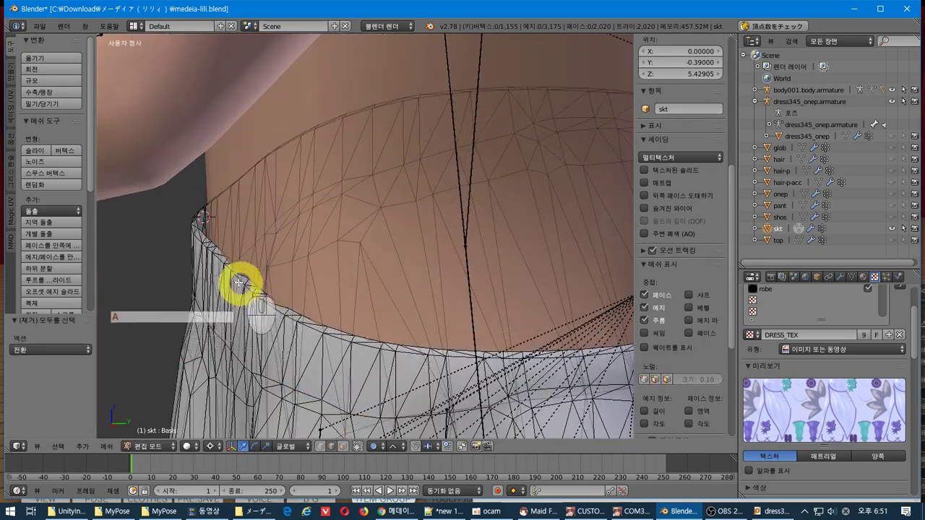
pyautogui.press('b')
pyautogui.moveTo(186, 219); pyautogui.dragTo(200, 227)
pyautogui.moveTo(200, 227); pyautogui.dragTo(339, 207, button='middle')
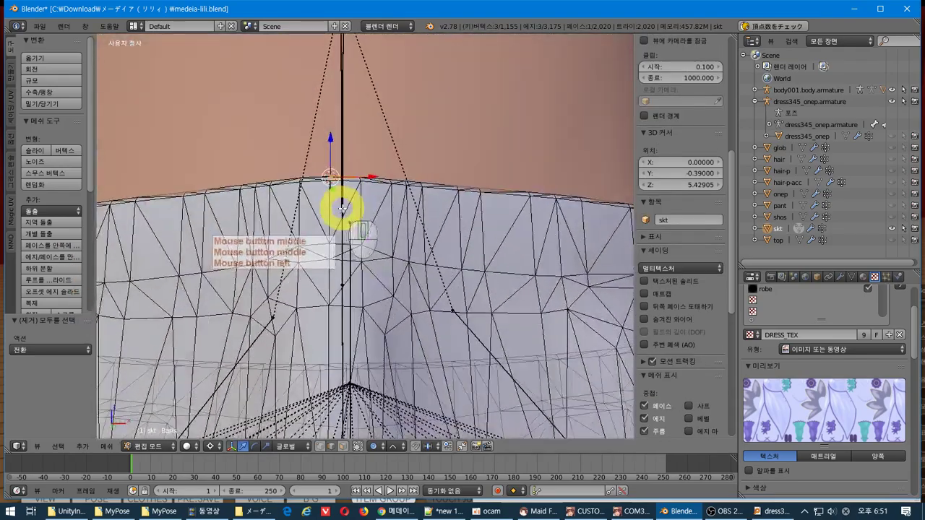
pyautogui.press('a')
pyautogui.moveTo(344, 170); pyautogui.dragTo(343, 175)
pyautogui.moveTo(343, 175); pyautogui.dragTo(417, 171, button='middle')
pyautogui.press('a')
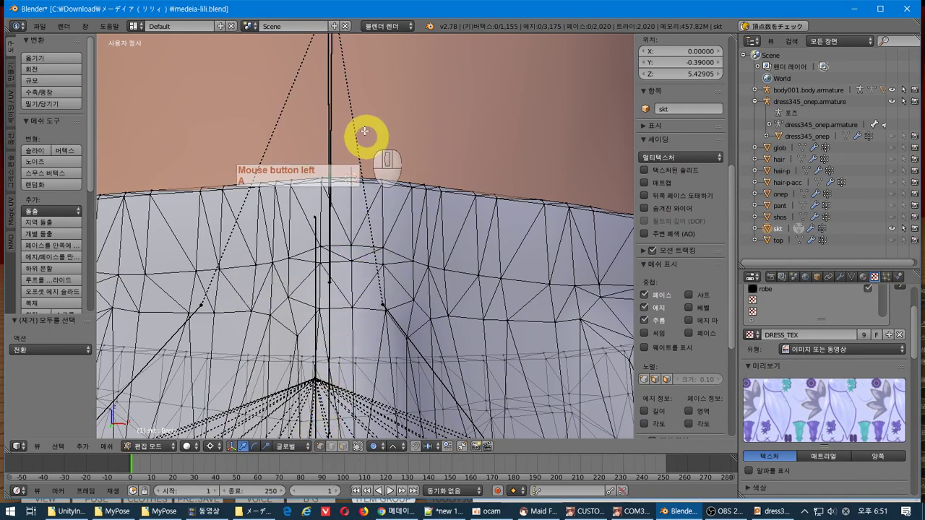
pyautogui.moveTo(346, 181); pyautogui.dragTo(384, 151)
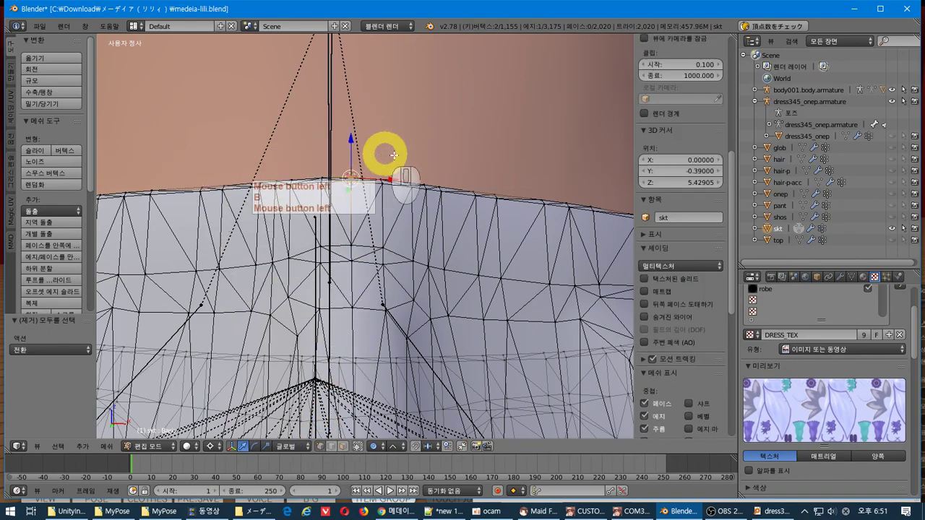
pyautogui.moveTo(383, 151); pyautogui.dragTo(296, 252, button='middle')
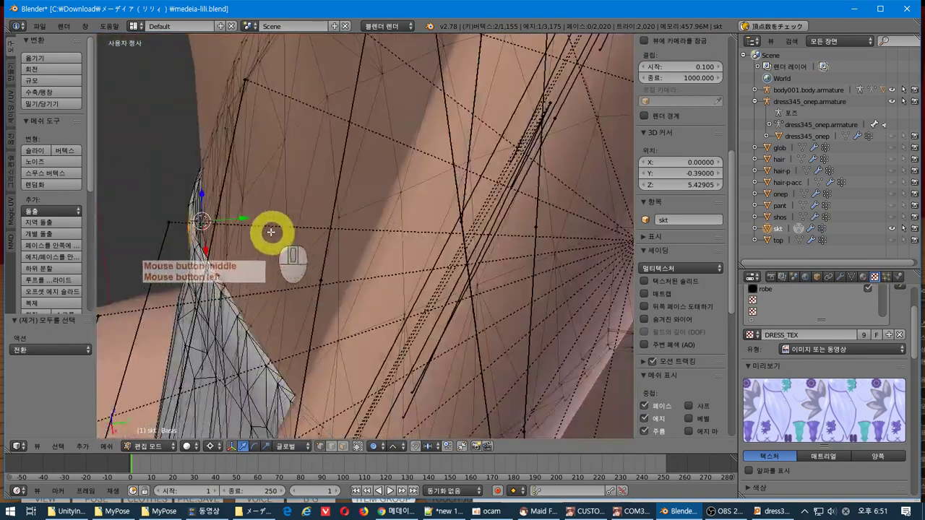
pyautogui.click(245, 220)
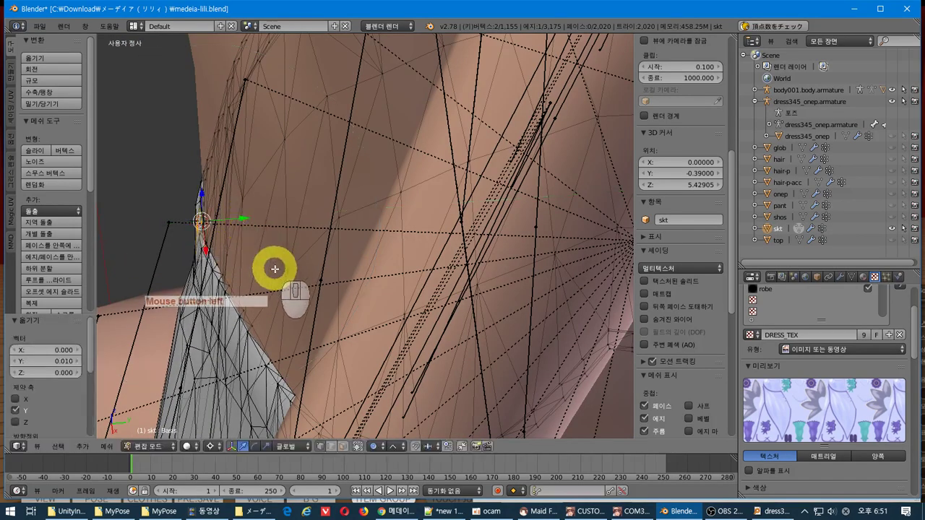
# Box-select the front waistband edge vertices on both sides of the centre and shift them slightly along Y.
pyautogui.moveTo(277, 270); pyautogui.dragTo(398, 194, button='middle')
pyautogui.press('a')
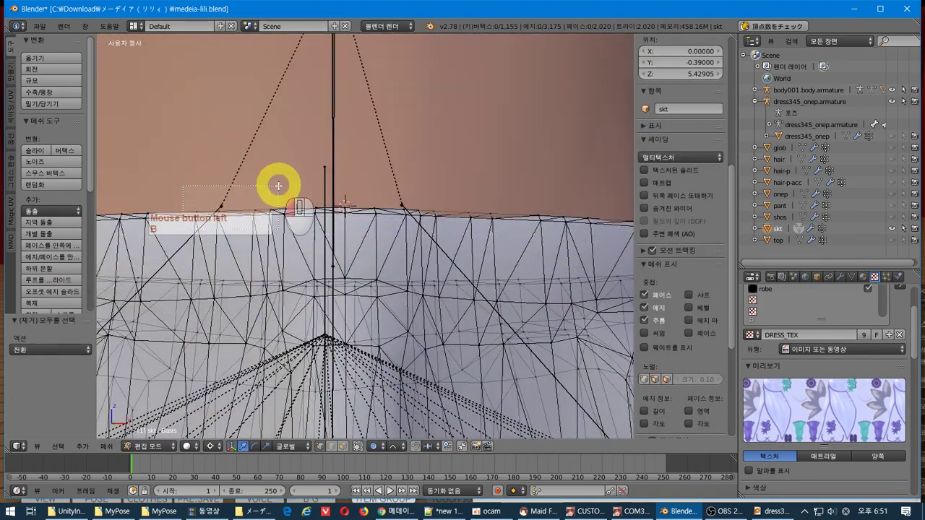
pyautogui.moveTo(261, 192); pyautogui.dragTo(426, 231)
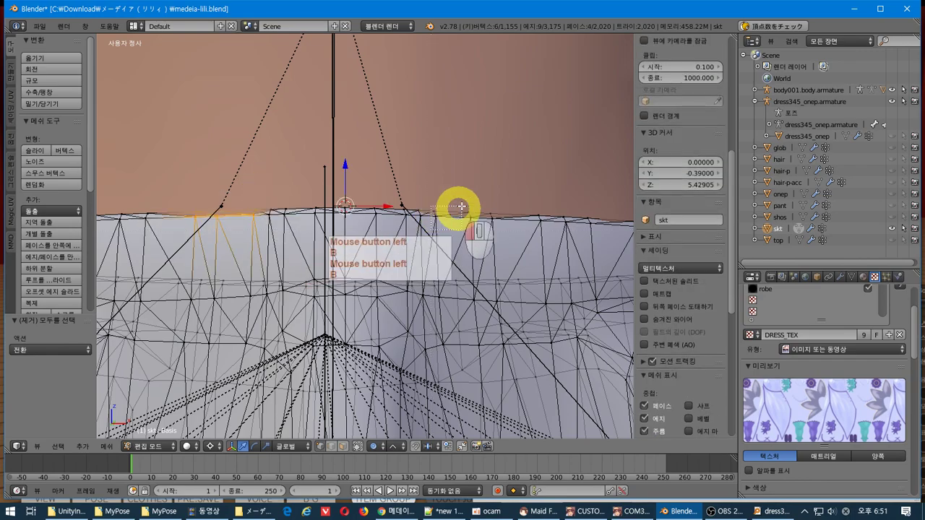
pyautogui.moveTo(506, 190); pyautogui.dragTo(457, 282, button='middle')
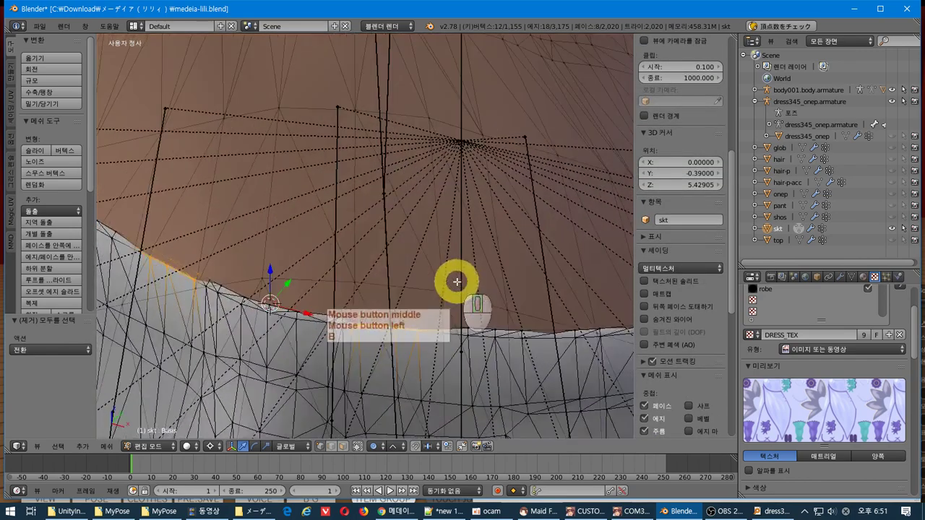
pyautogui.moveTo(288, 285); pyautogui.dragTo(281, 282)
# Return the skirt to Object Mode and save the file, overwriting the existing medeia-lili.blend.
pyautogui.moveTo(282, 283); pyautogui.dragTo(450, 281, button='middle')
pyautogui.press('Tab')
pyautogui.hotkey('ctrl', 's')
pyautogui.click(406, 226)
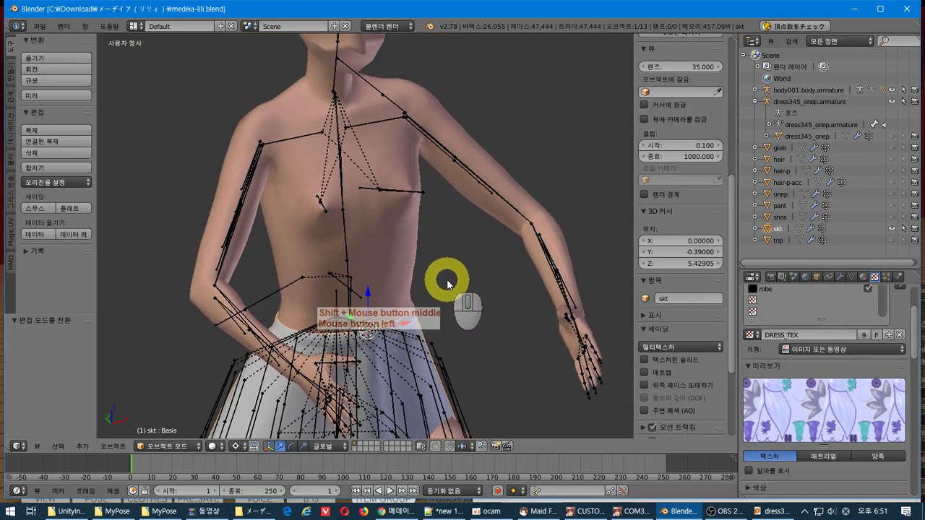
# Select and show the onep dress to check its fit together with the adjusted skirt.
pyautogui.click(780, 194)
pyautogui.click(892, 193)
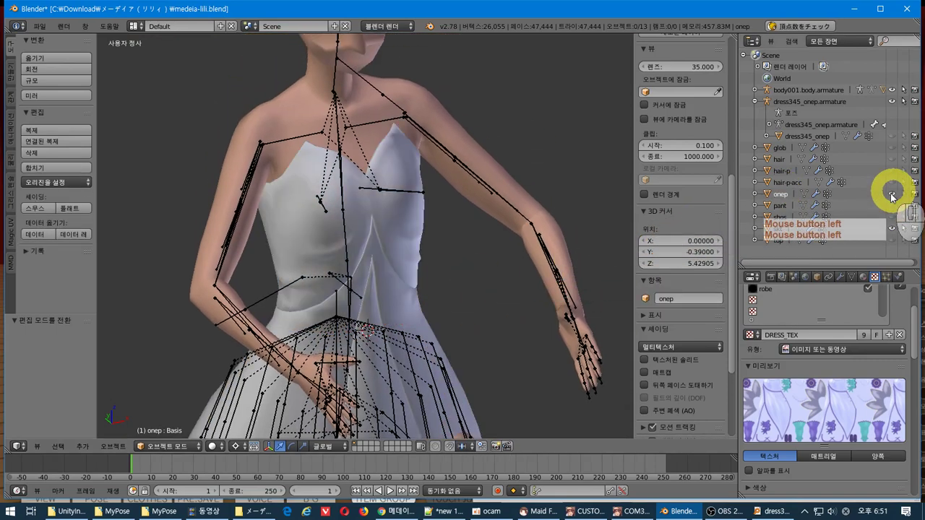
pyautogui.moveTo(289, 250); pyautogui.dragTo(265, 258, button='middle')
pyautogui.click(831, 253)
pyautogui.click(427, 265)
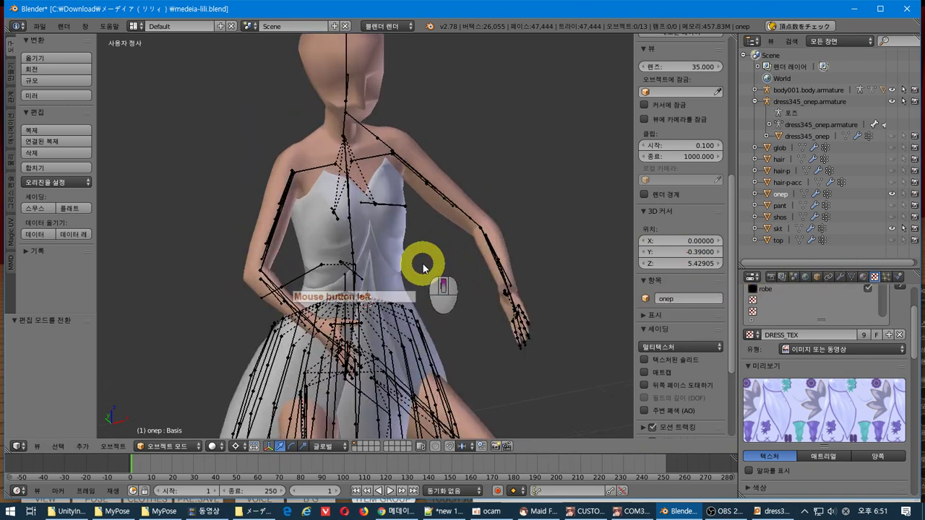
# Switch to Notepad++ and add the new line "어휴 일단 당장 쓸 원피스 수정 완료" below the existing notes.
pyautogui.hotkey('alt', 'Tab')
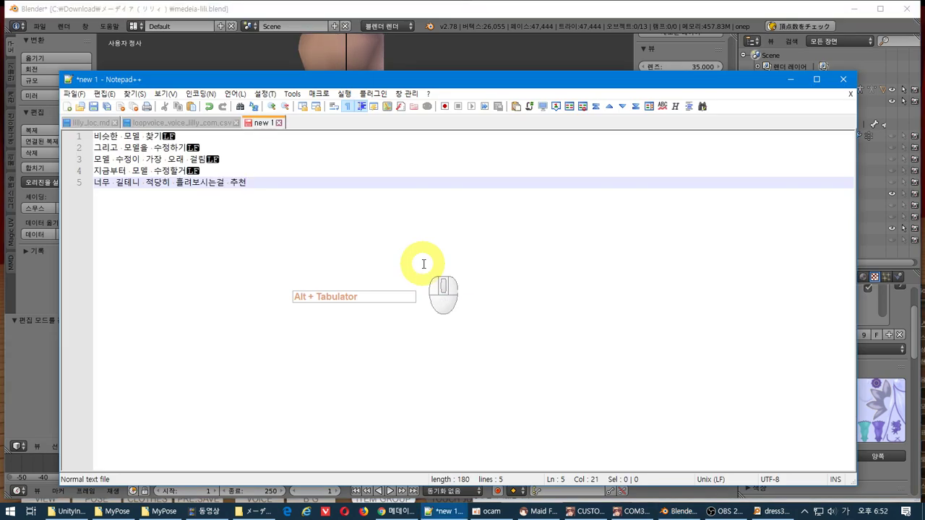
pyautogui.press('Return')
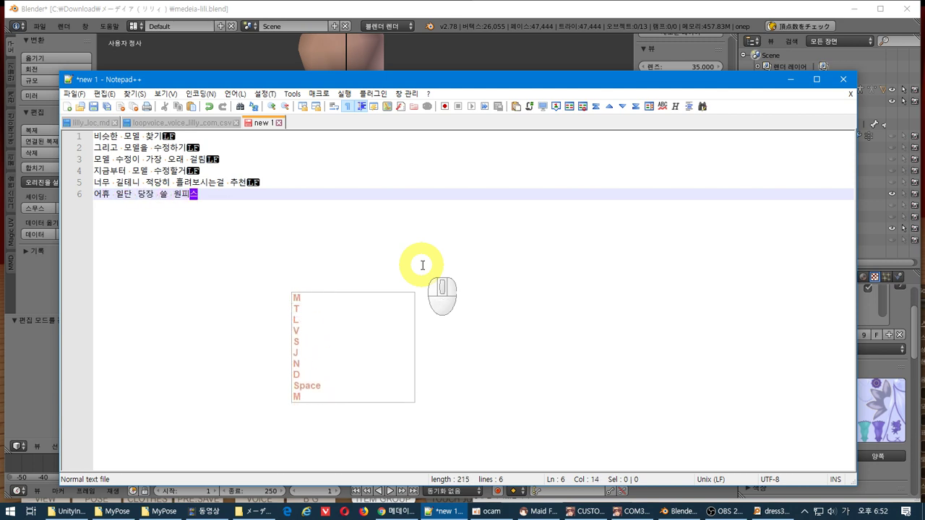
pyautogui.write('어휴 일단 당장 쓸 원피스 수정 ㅇ')
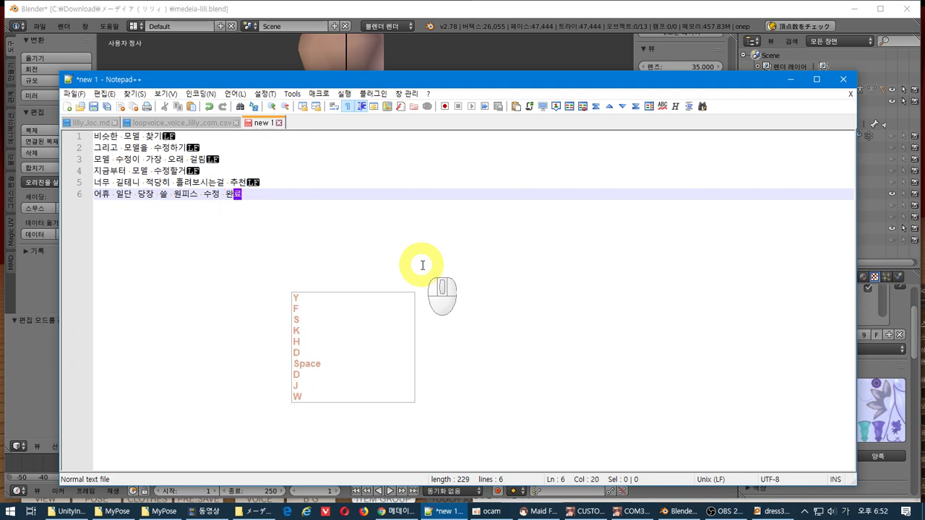
pyautogui.click(726, 511)
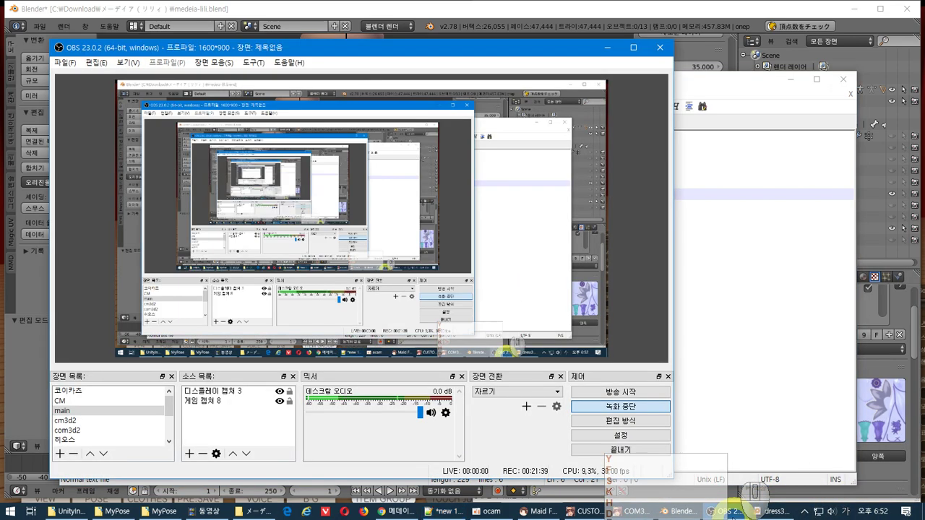